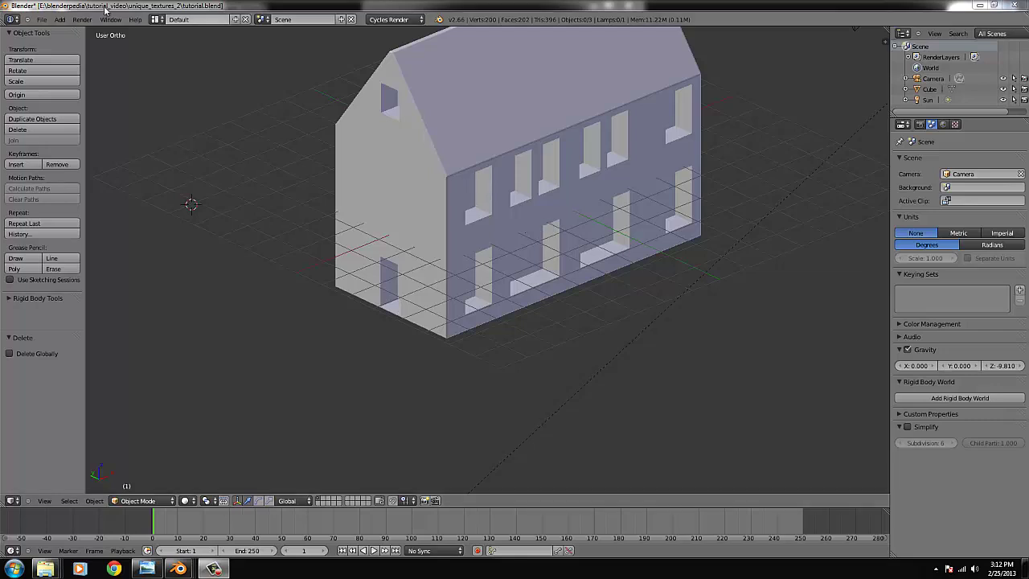
# Check in the user preferences that the Window Generator 2 add-on is enabled
pyautogui.click(46, 22)
pyautogui.click(80, 125)
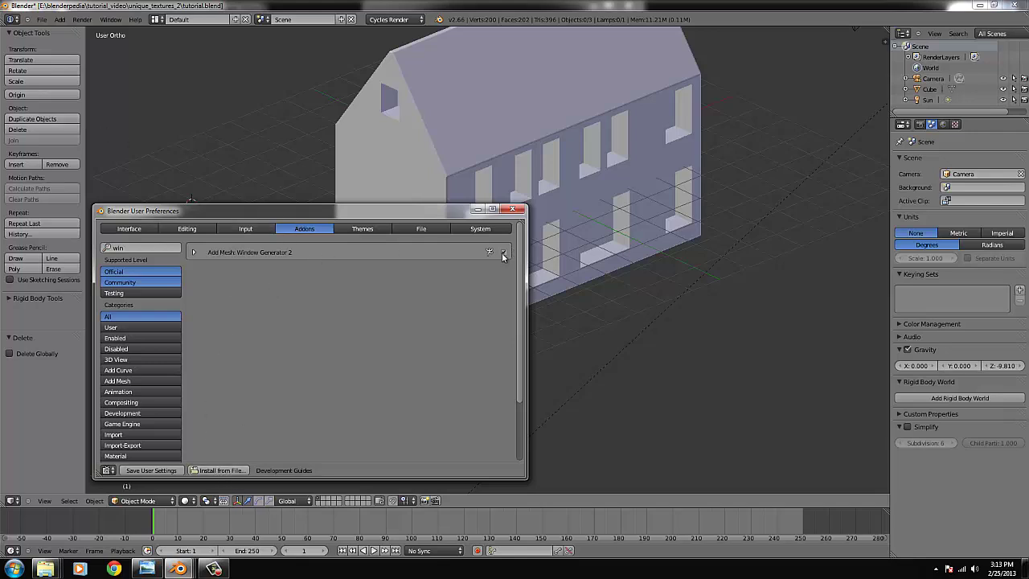
pyautogui.click(513, 209)
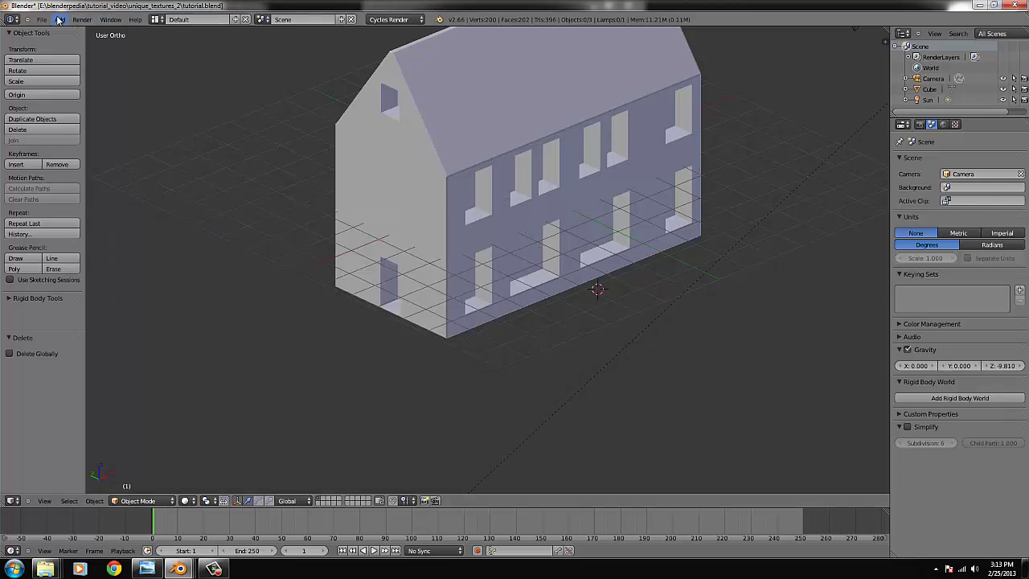
# Add a generated window mesh at the 3D cursor in front of the house's long wall
pyautogui.click(59, 20)
pyautogui.moveTo(72, 30)
pyautogui.click(151, 142)
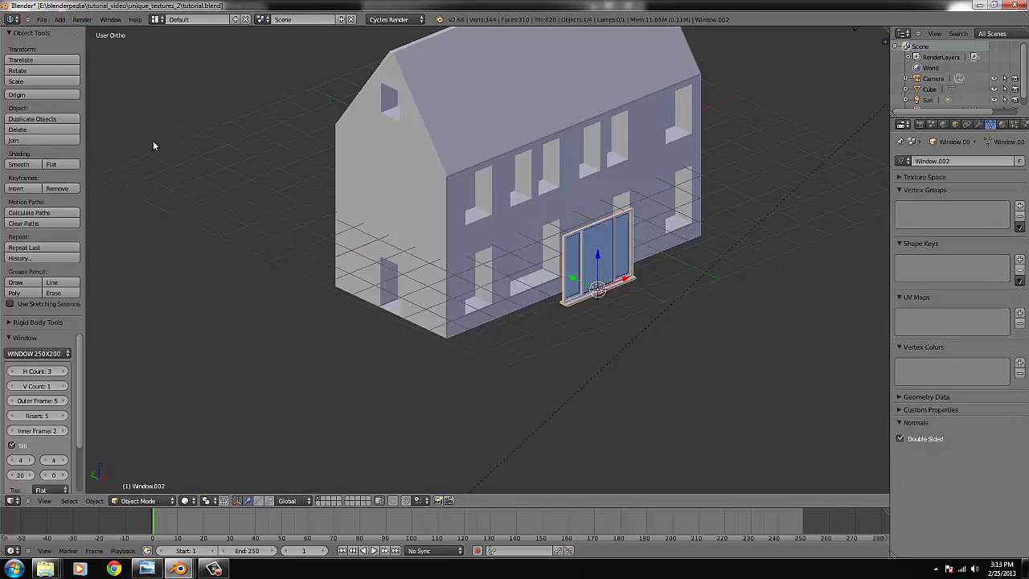
pyautogui.press('KP_Decimal')
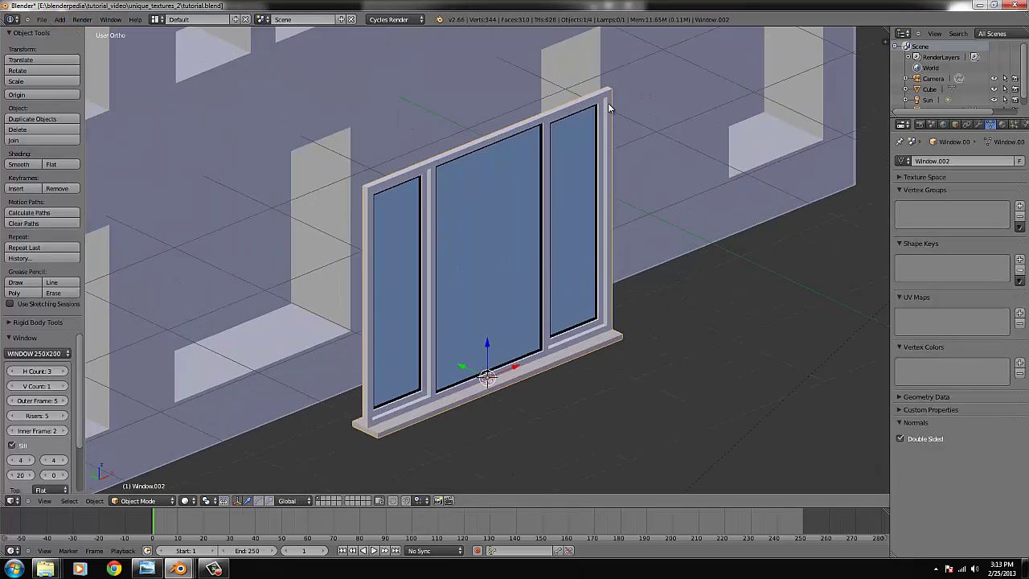
pyautogui.scroll(-2, 588, 258)
pyautogui.moveTo(588, 258)
pyautogui.mouseDown(button='middle')
pyautogui.moveTo(570, 263)
pyautogui.moveTo(571, 281)
pyautogui.moveTo(577, 270)
pyautogui.mouseUp(button='middle')
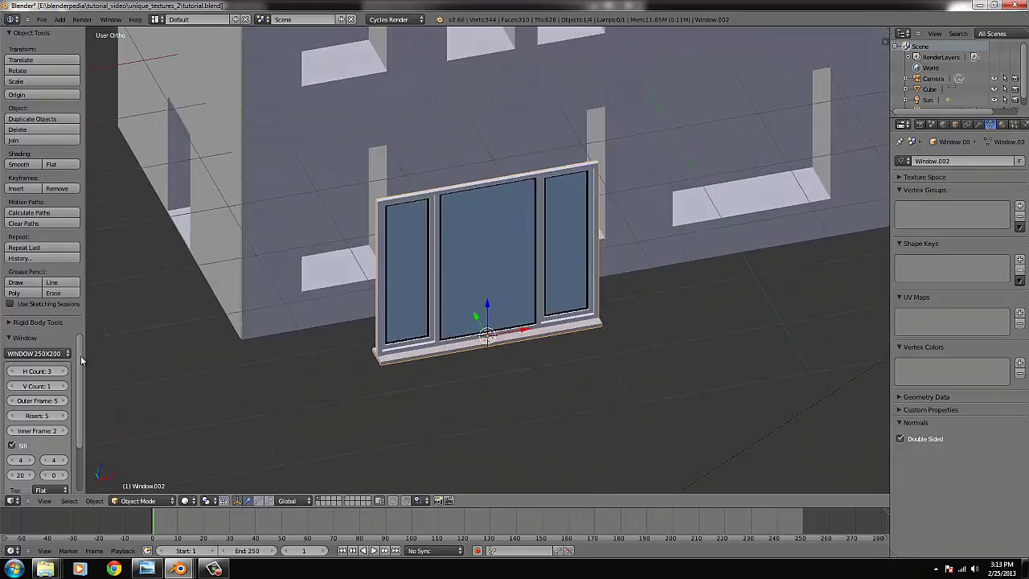
# Try the WINDOW 50X50 preset on the new window and return it to WINDOW 250X200
pyautogui.moveTo(81, 356)
pyautogui.mouseDown()
pyautogui.moveTo(79, 388)
pyautogui.moveTo(83, 361)
pyautogui.mouseUp()
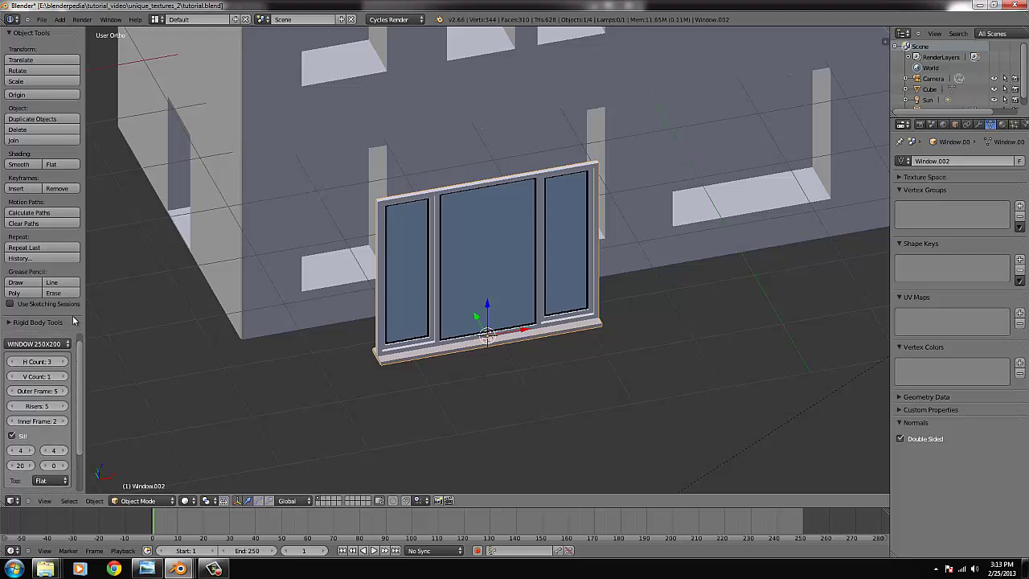
pyautogui.click(56, 344)
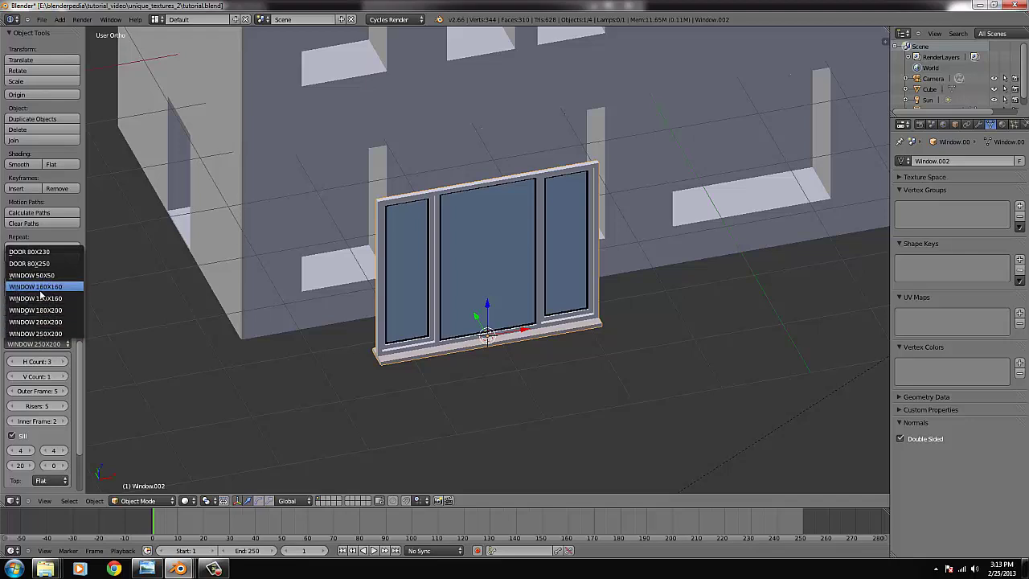
pyautogui.click(40, 275)
pyautogui.click(44, 344)
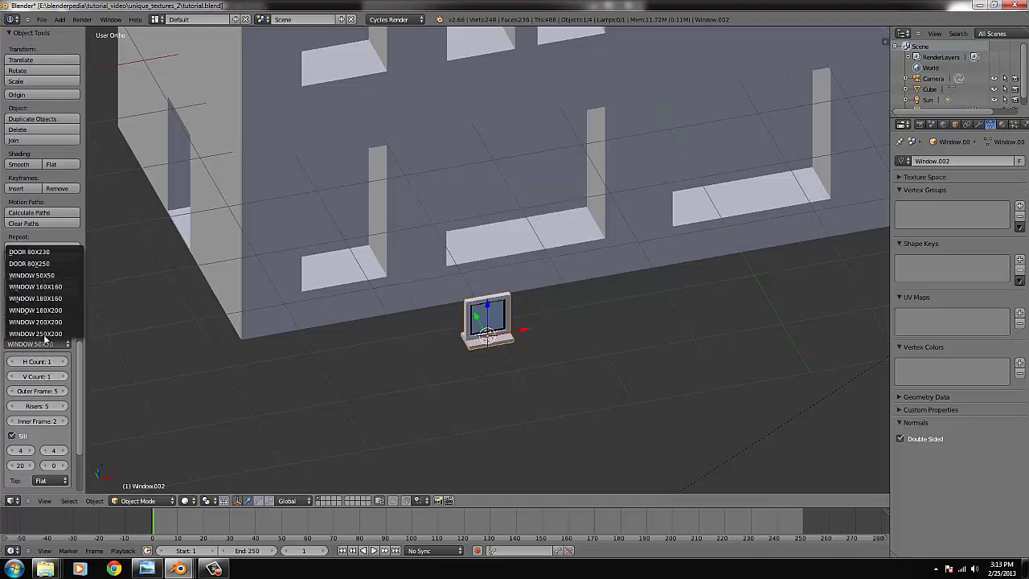
pyautogui.click(36, 333)
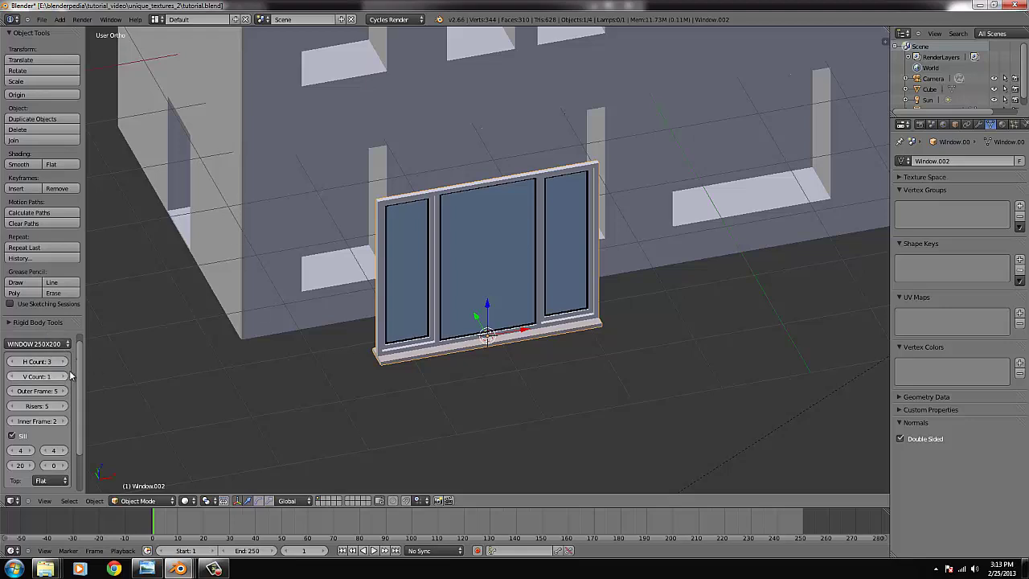
# Consult the house reference photo and set the window to H Count 1 and V Count 2 with no sill
pyautogui.click(146, 569)
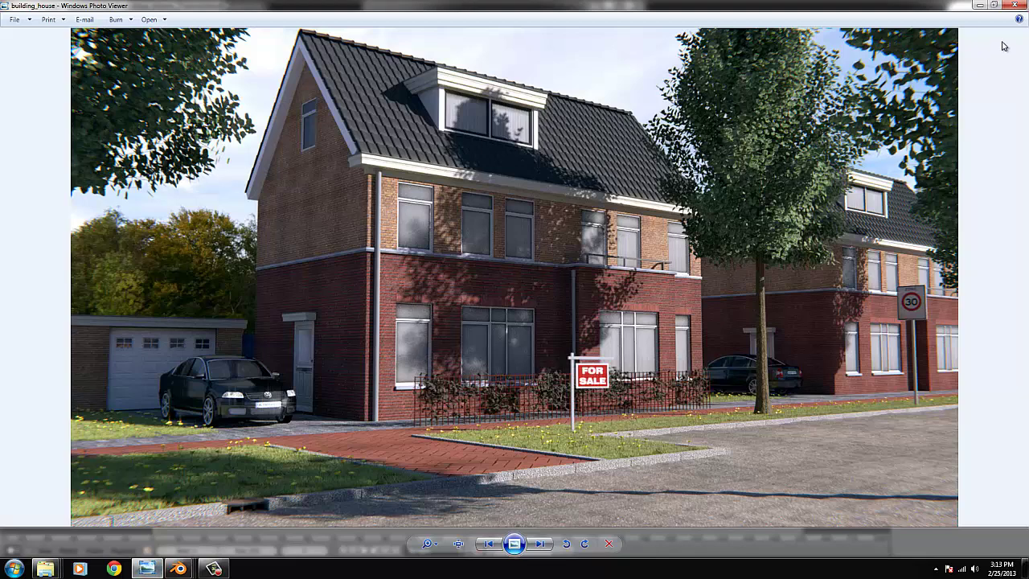
pyautogui.click(981, 5)
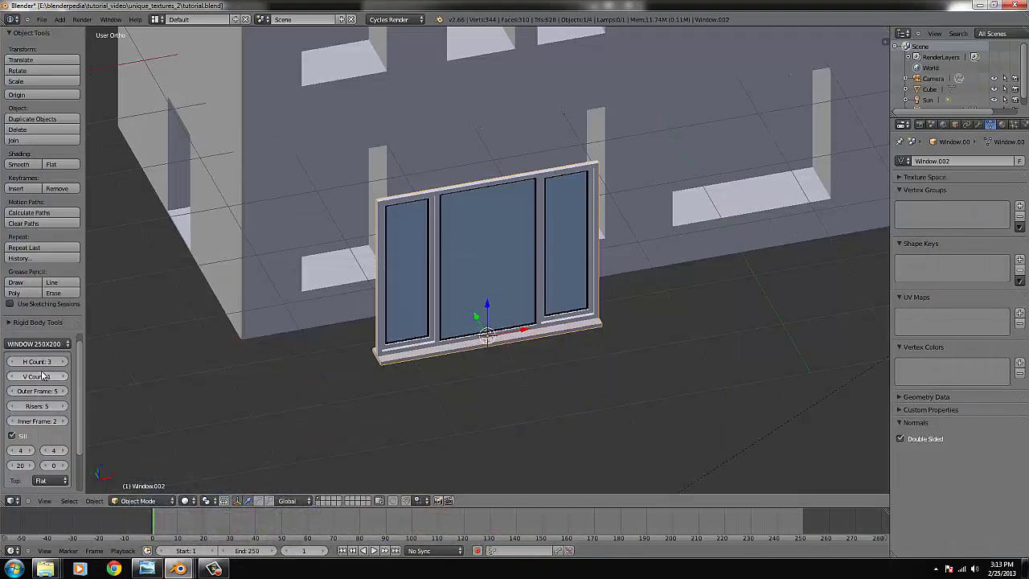
pyautogui.click(15, 363)
pyautogui.click(14, 363)
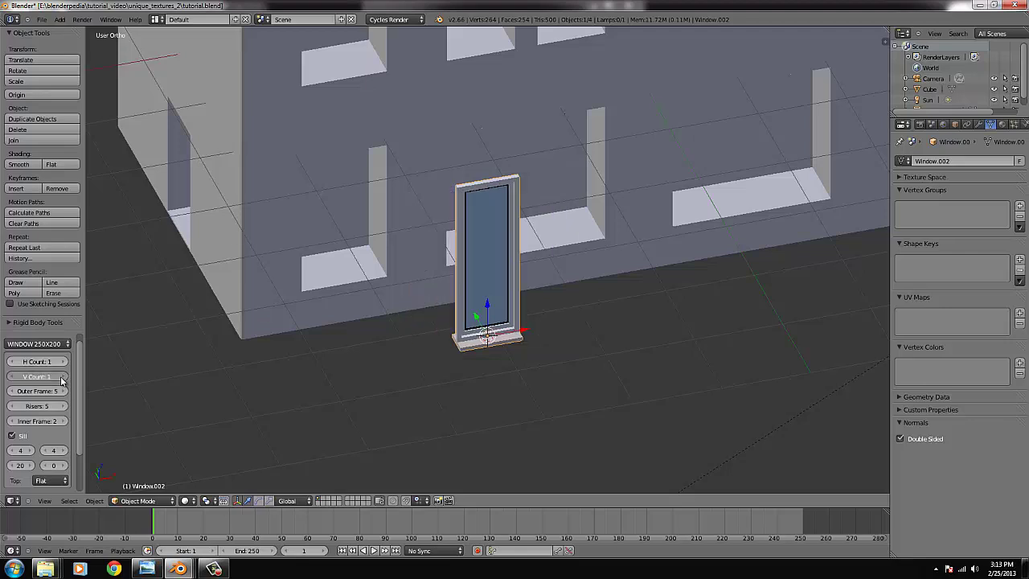
pyautogui.click(62, 378)
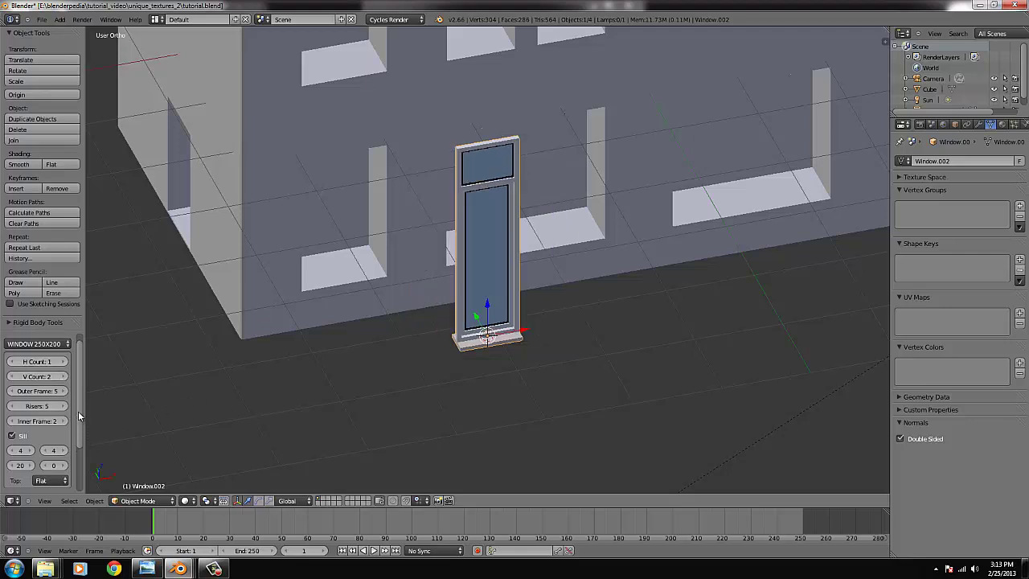
pyautogui.scroll(-2, 78, 414)
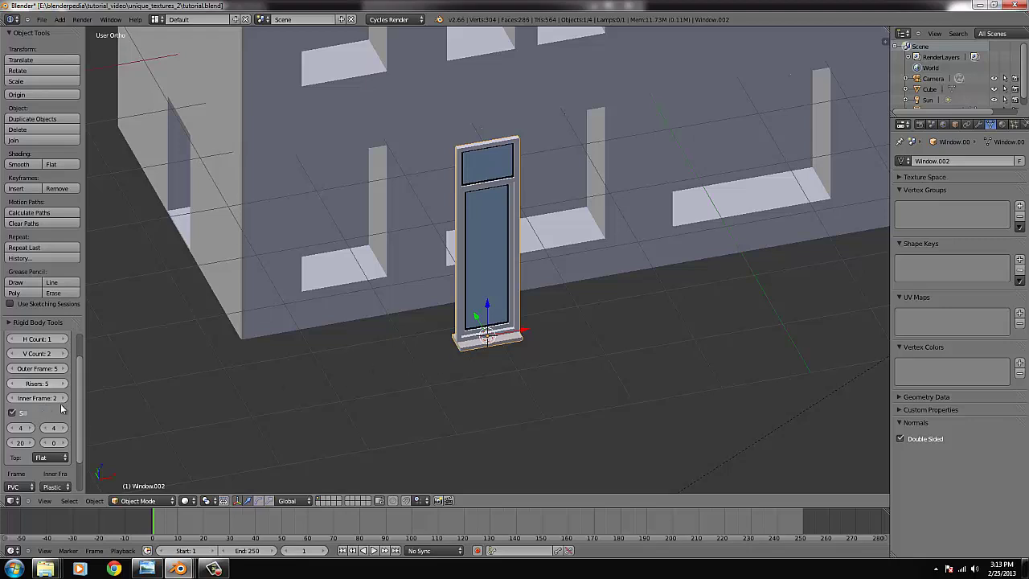
pyautogui.click(13, 413)
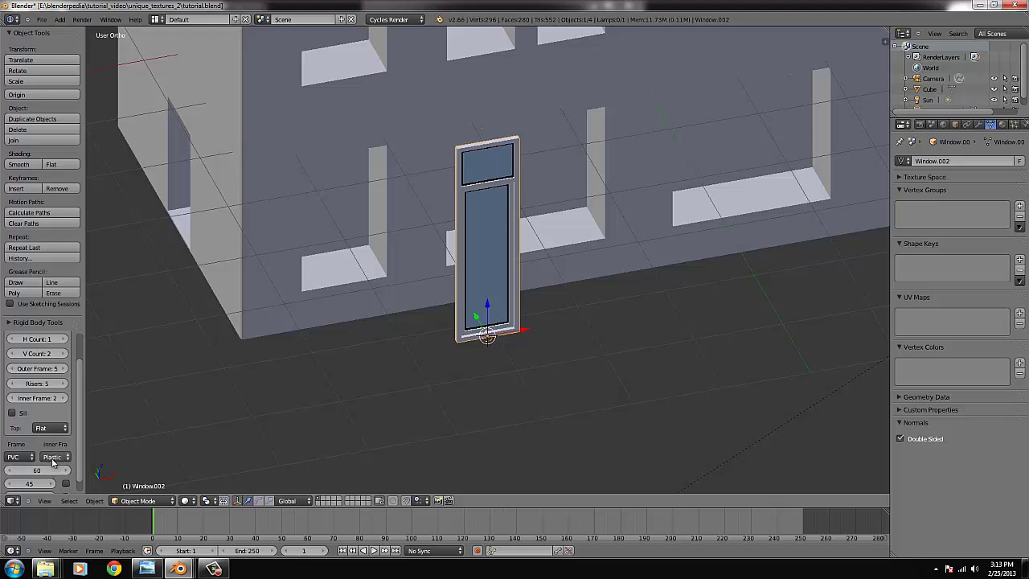
# Try the Arch and Inclined top shapes on the window and return its top to Flat
pyautogui.scroll(-1, 66, 452)
pyautogui.click(52, 414)
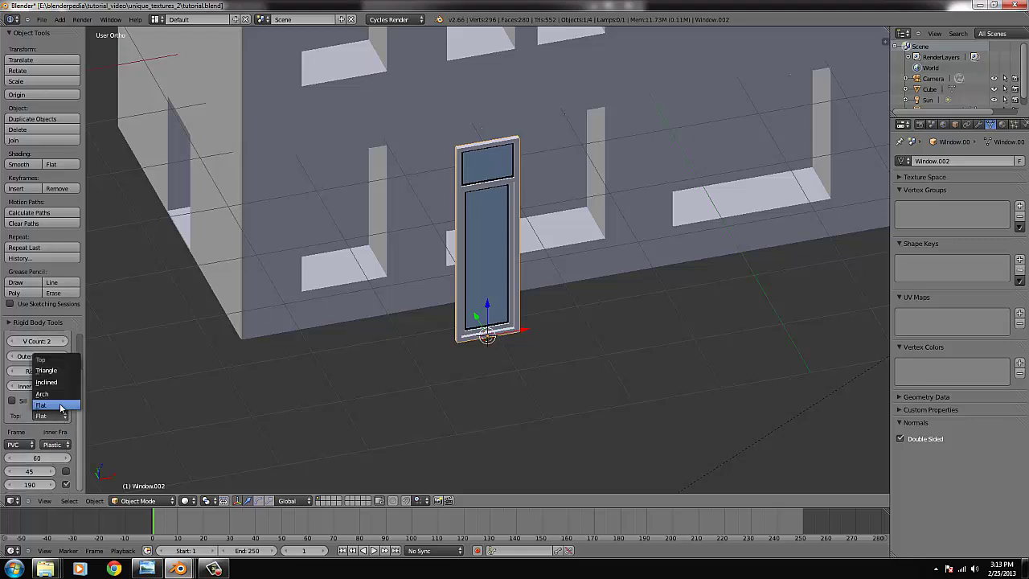
pyautogui.click(58, 398)
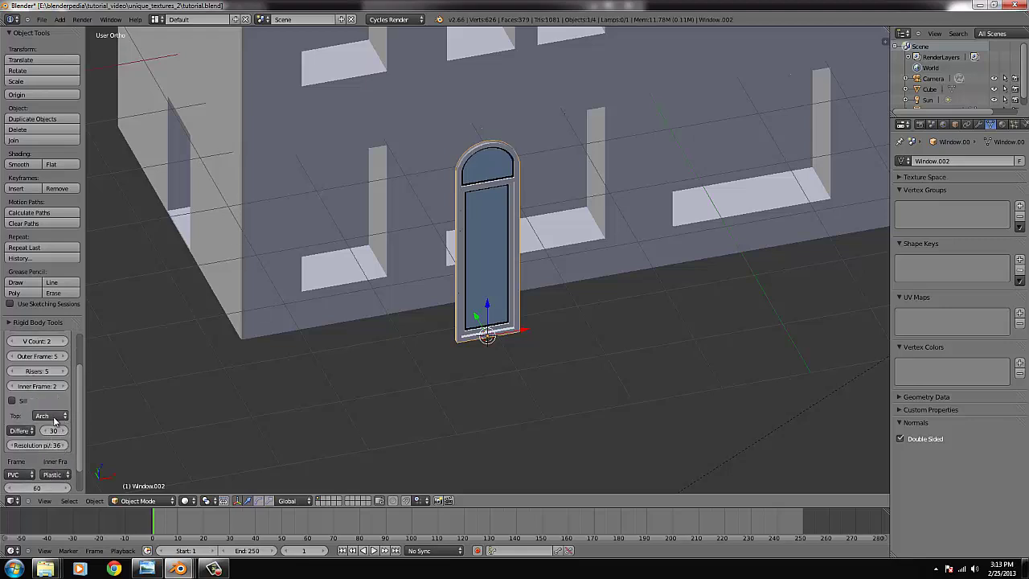
pyautogui.click(50, 415)
pyautogui.click(52, 384)
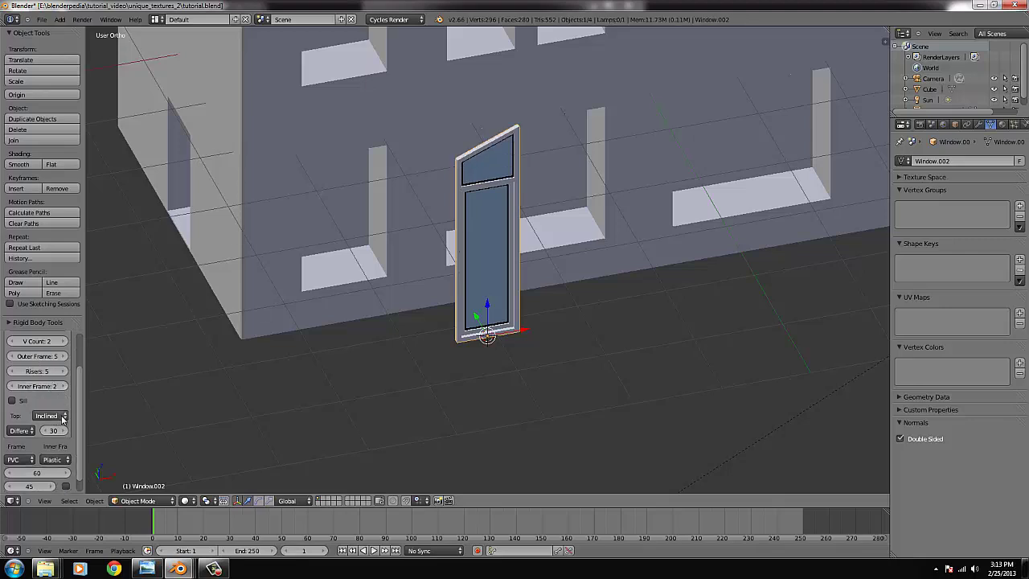
pyautogui.click(61, 416)
pyautogui.click(48, 399)
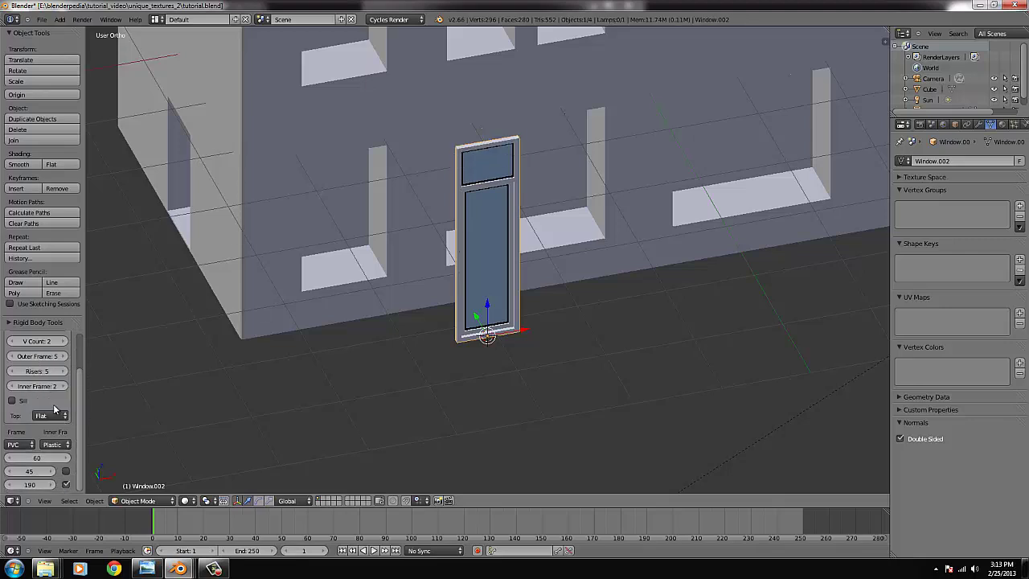
# Set the width of the window's single pane column to 120
pyautogui.click(46, 458)
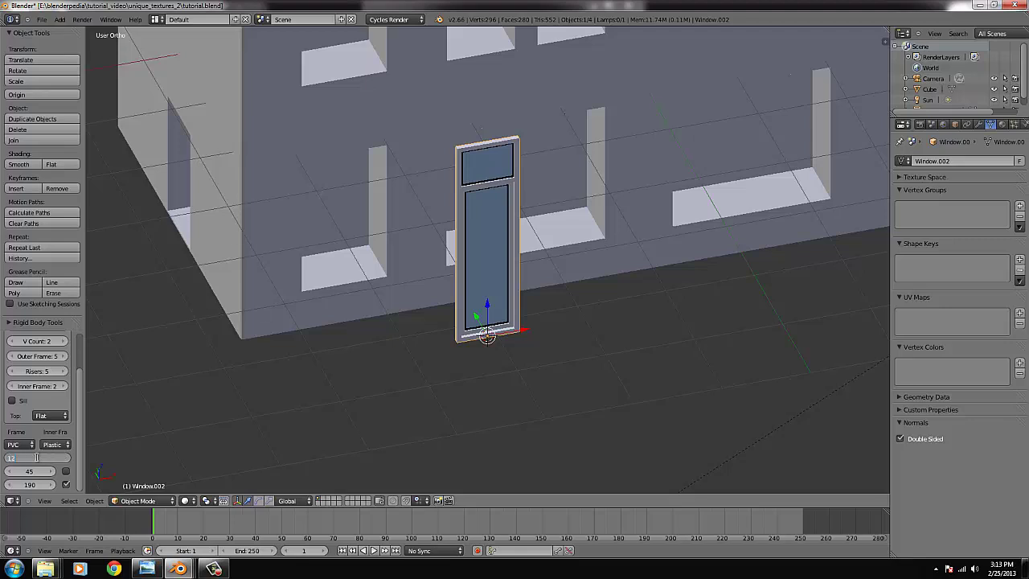
pyautogui.press('Return')
pyautogui.moveTo(279, 398); pyautogui.dragTo(228, 368, button='middle')
pyautogui.scroll(5, 360, 347)
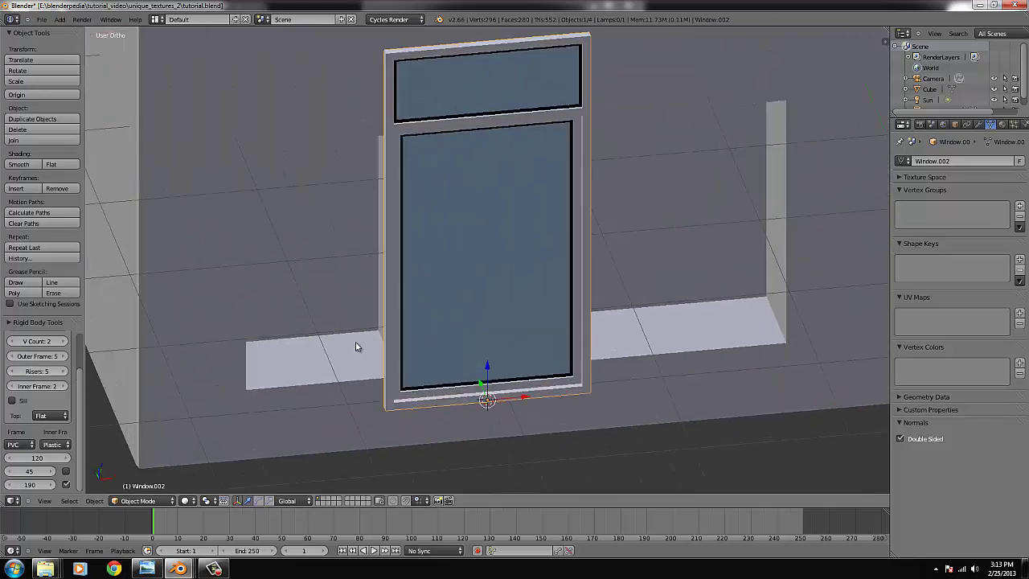
pyautogui.moveTo(557, 402); pyautogui.dragTo(581, 394, button='middle')
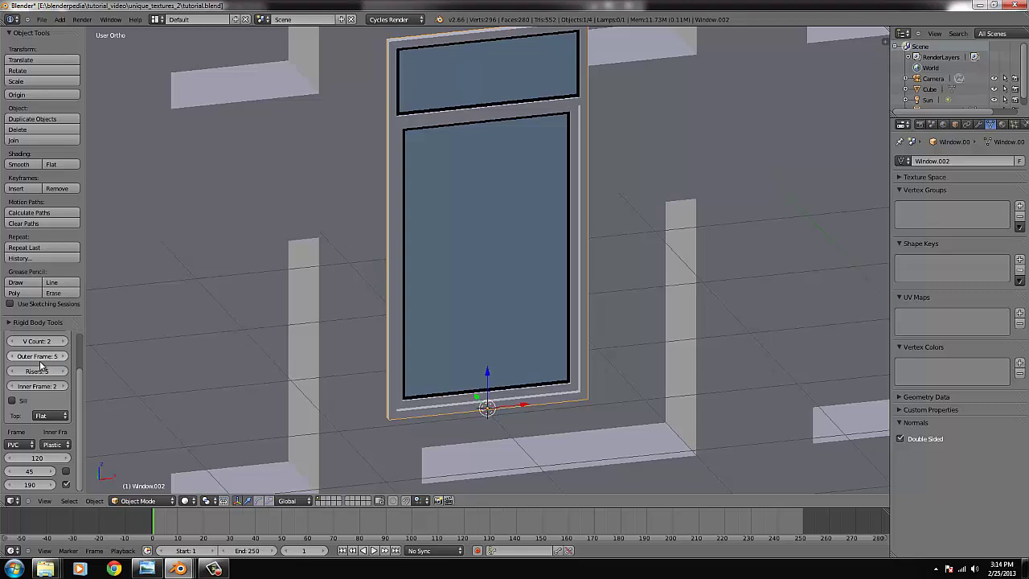
# Try an Outer Frame of 4 and Risers of 4 on the window, resetting each to 5
pyautogui.click(12, 359)
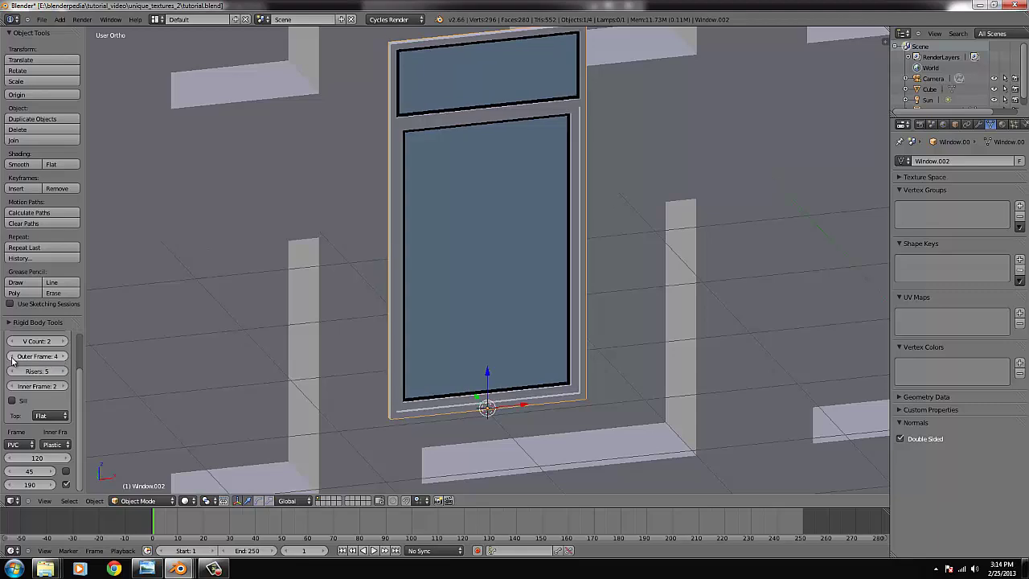
pyautogui.click(64, 357)
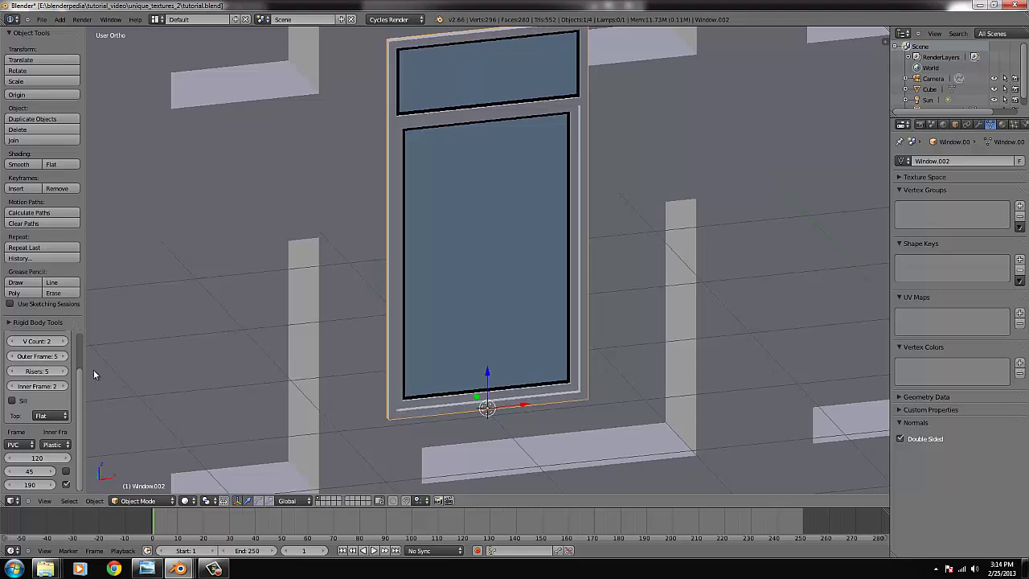
pyautogui.click(11, 371)
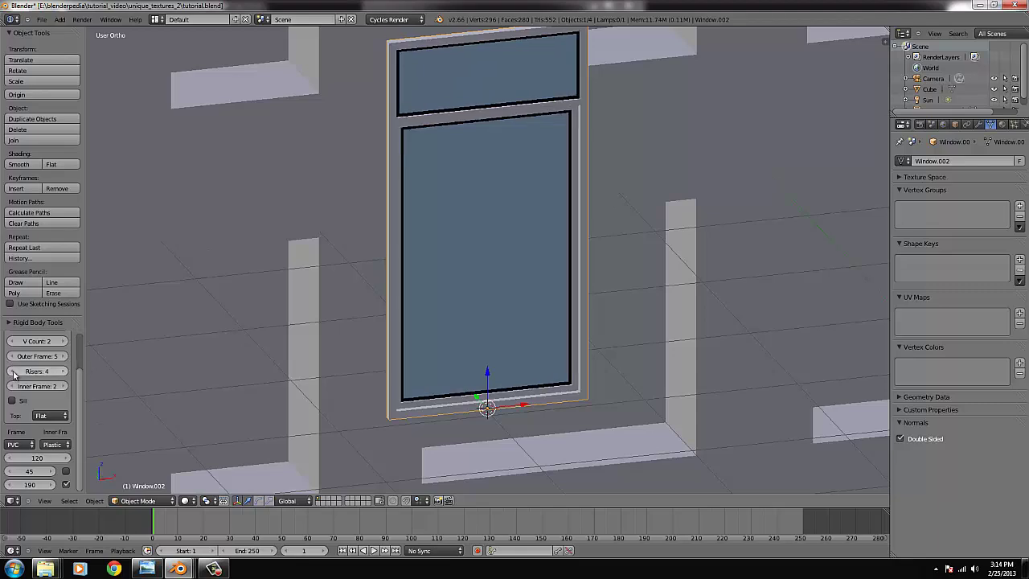
pyautogui.click(62, 371)
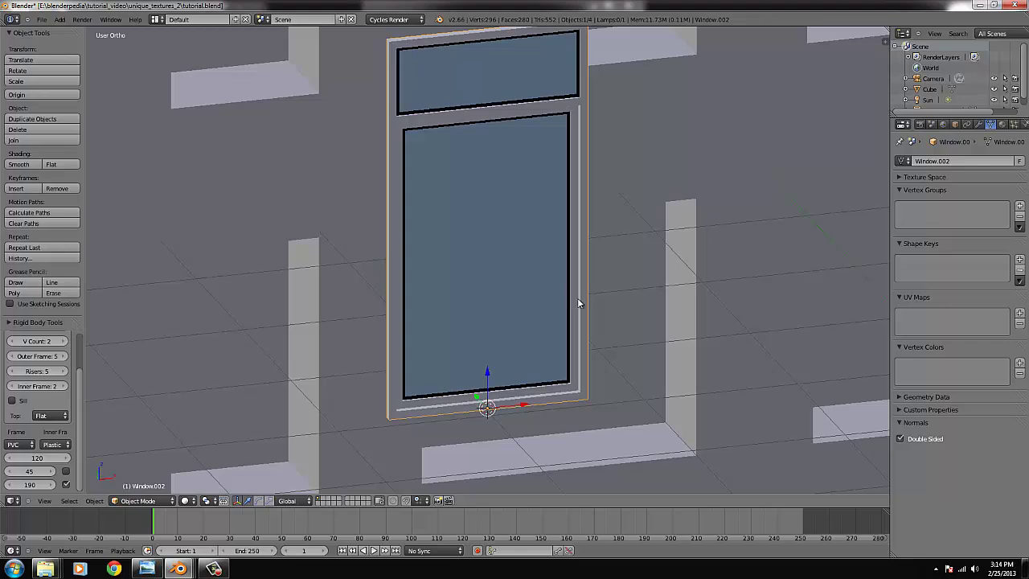
# Look briefly at the window's mesh in Edit Mode and examine its PVC, Plastic and Glass materials
pyautogui.press('Tab')
pyautogui.press('Tab')
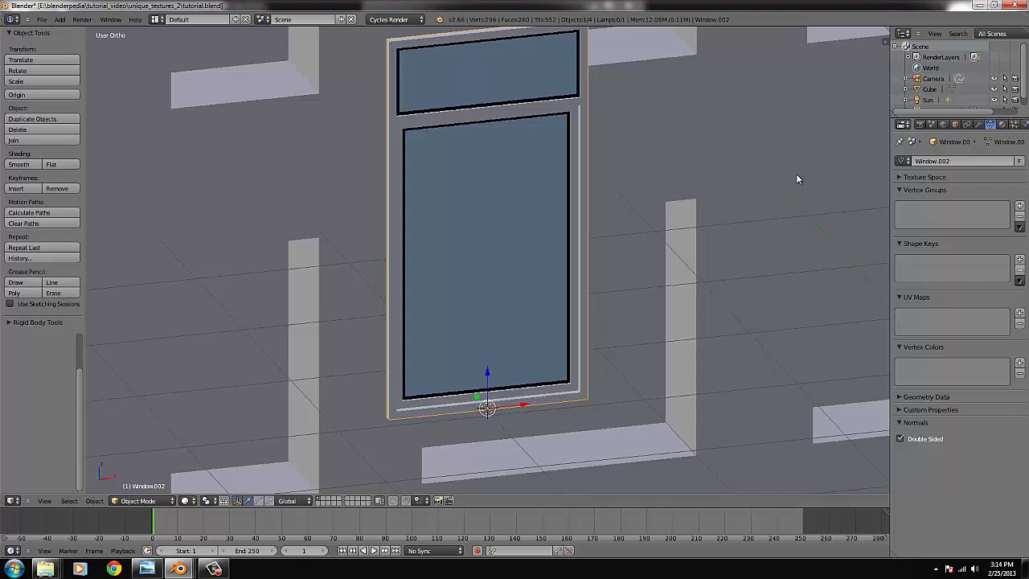
pyautogui.scroll(-2, 614, 230)
pyautogui.click(1002, 124)
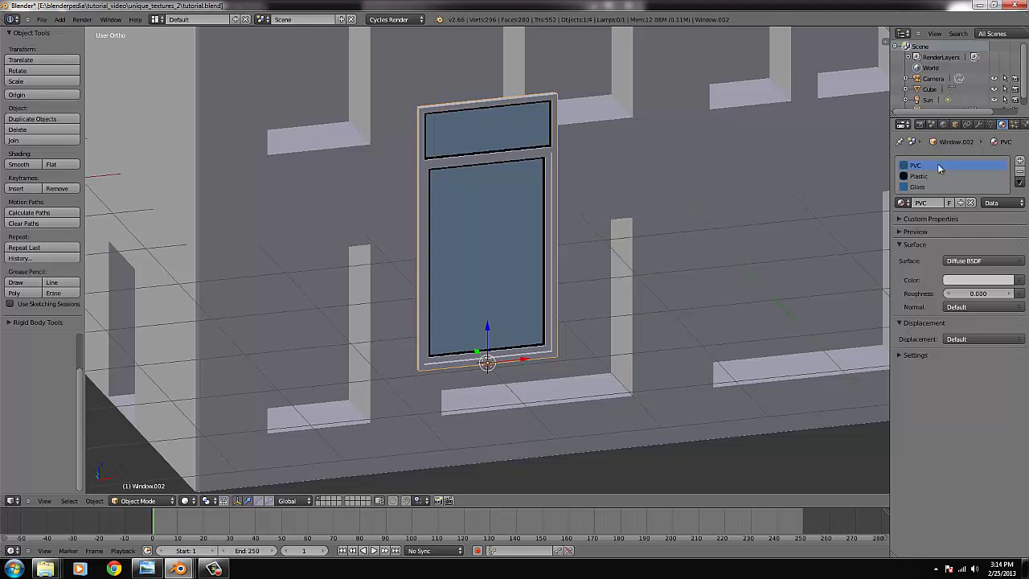
pyautogui.click(924, 177)
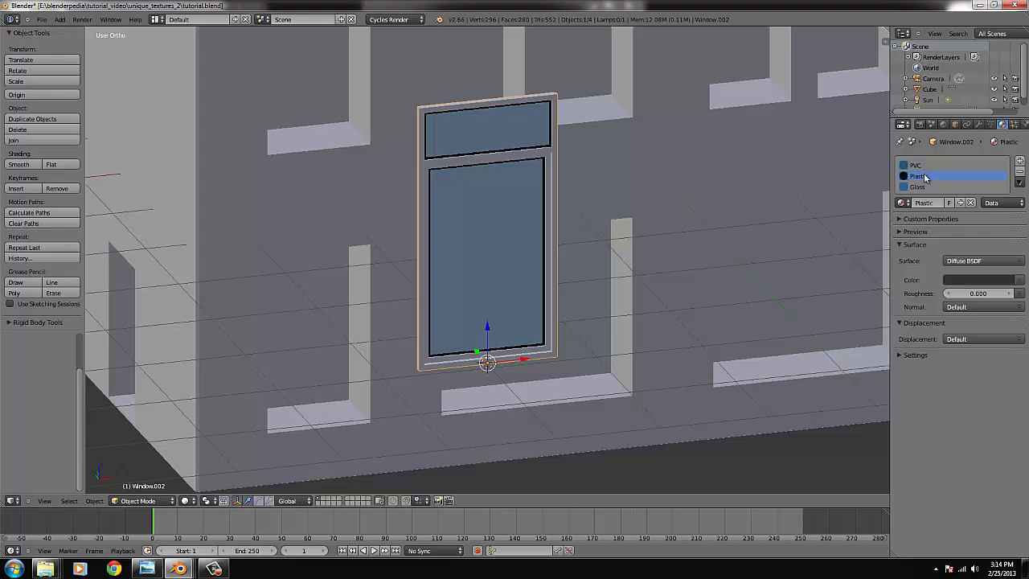
pyautogui.click(925, 187)
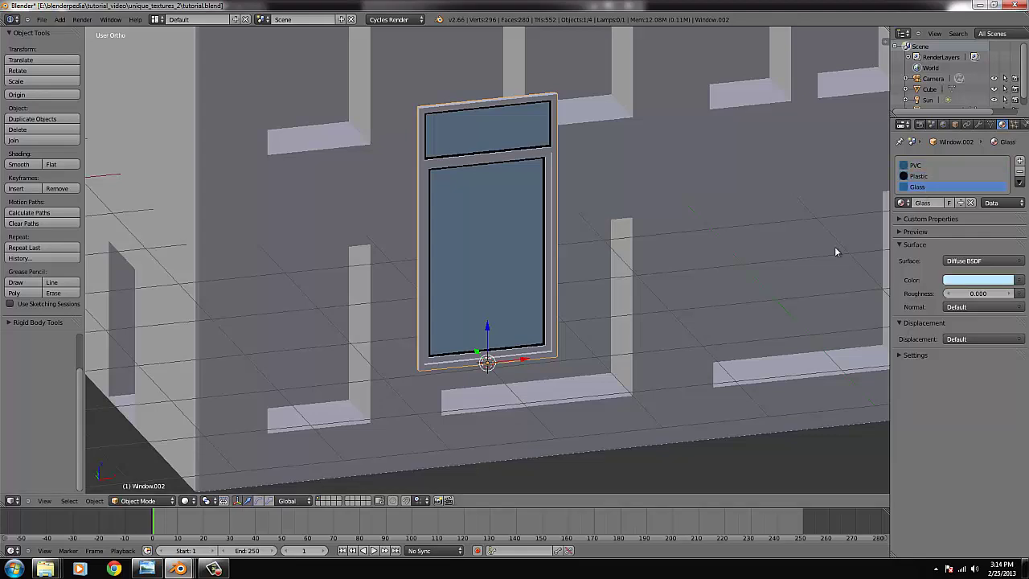
pyautogui.moveTo(700, 260); pyautogui.dragTo(492, 267, button='middle')
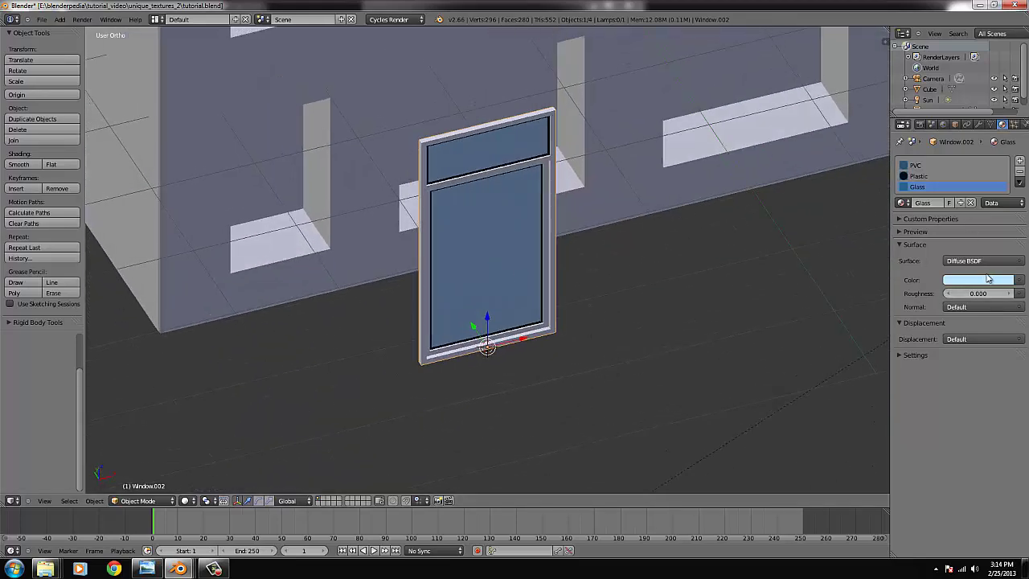
# Inspect the diffuse colours of the window's PVC and Plastic materials
pyautogui.click(919, 177)
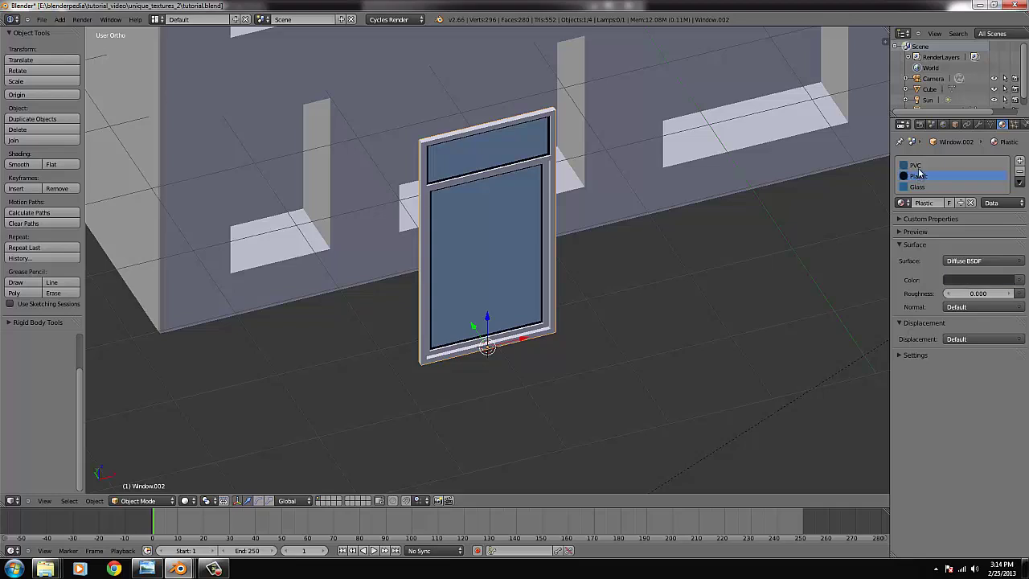
pyautogui.click(921, 166)
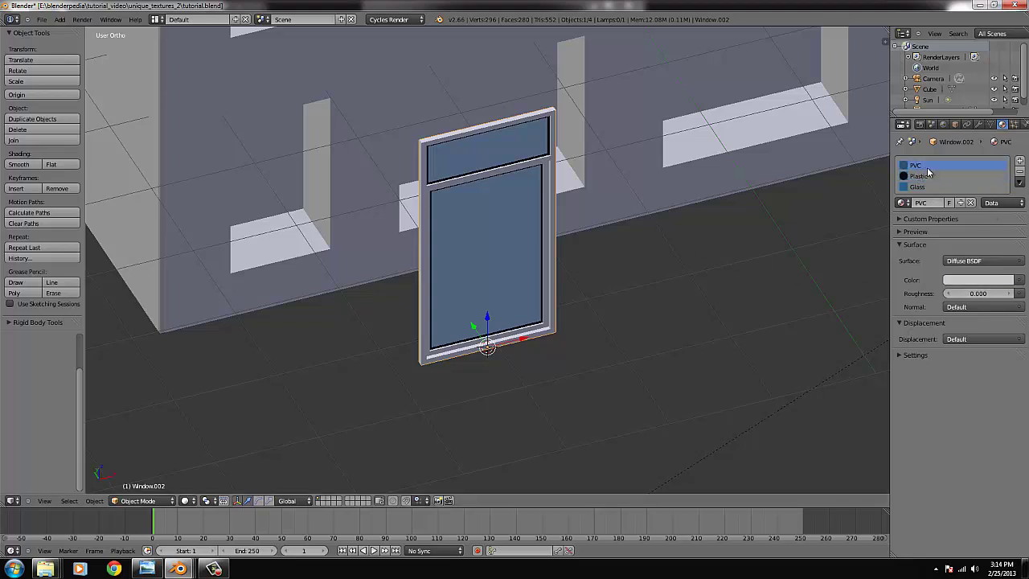
pyautogui.click(975, 281)
pyautogui.click(919, 176)
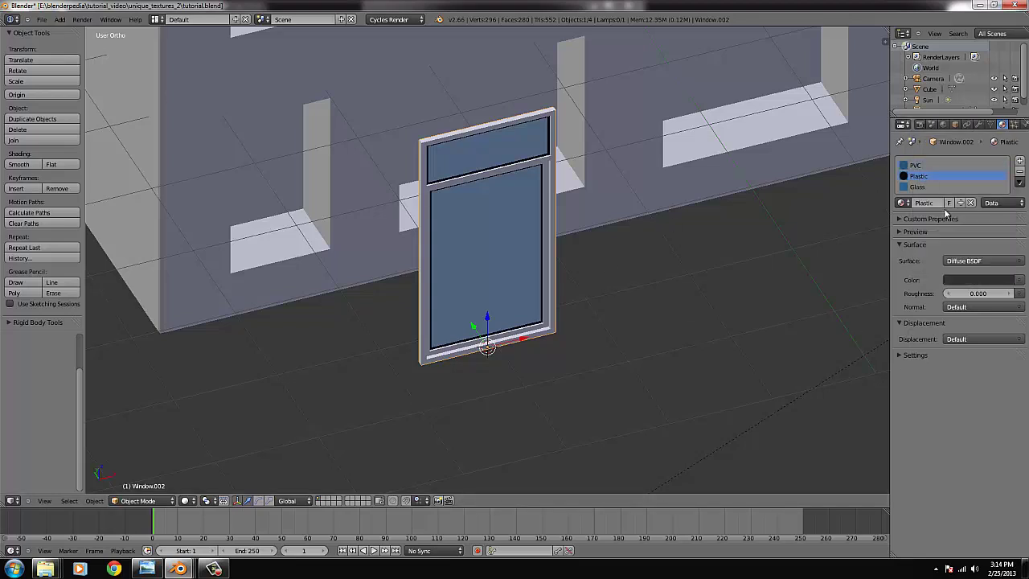
pyautogui.click(987, 281)
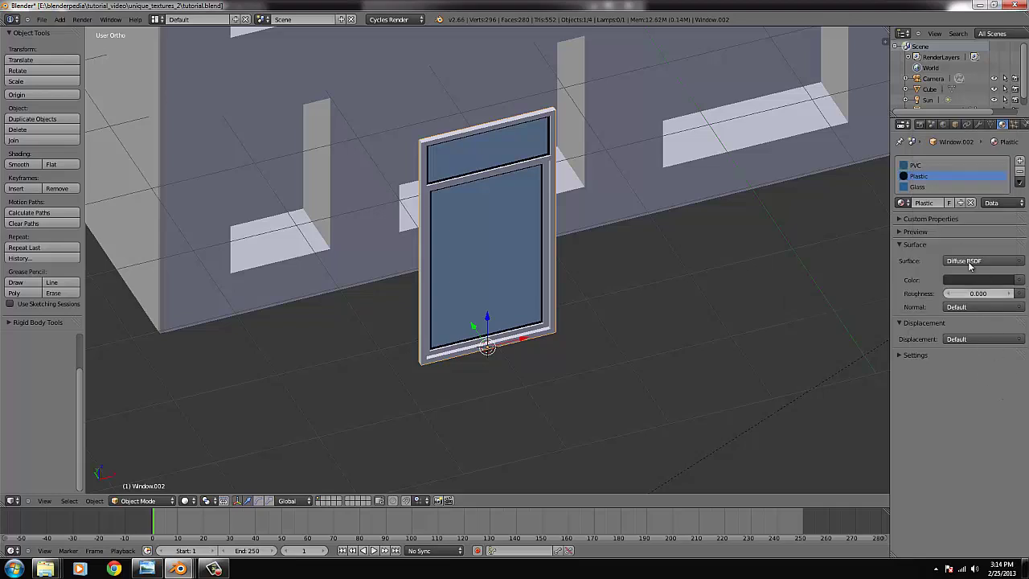
# Inspect the Glass material, then select both linked glass panes of the window's lower section in Edit Mode
pyautogui.click(922, 189)
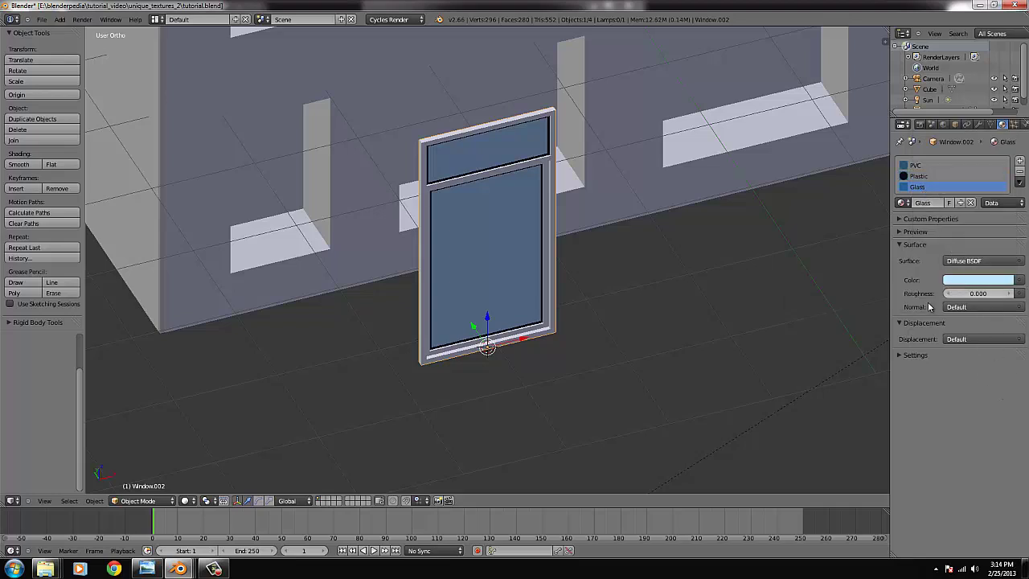
pyautogui.press('Tab')
pyautogui.scroll(4, 616, 345)
pyautogui.rightClick(621, 414)
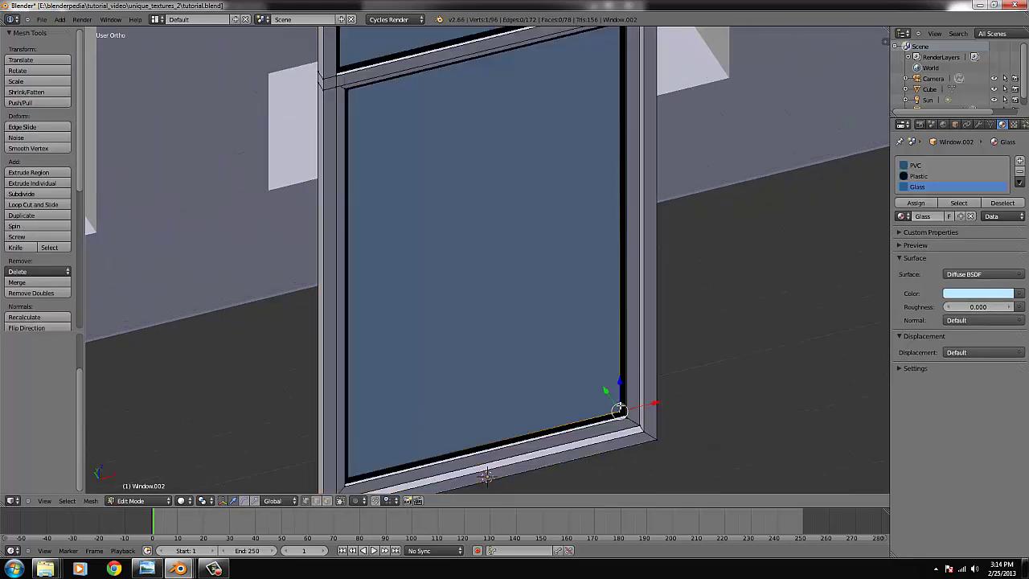
pyautogui.press('KP_Decimal')
pyautogui.scroll(5, 611, 347)
pyautogui.press('z')
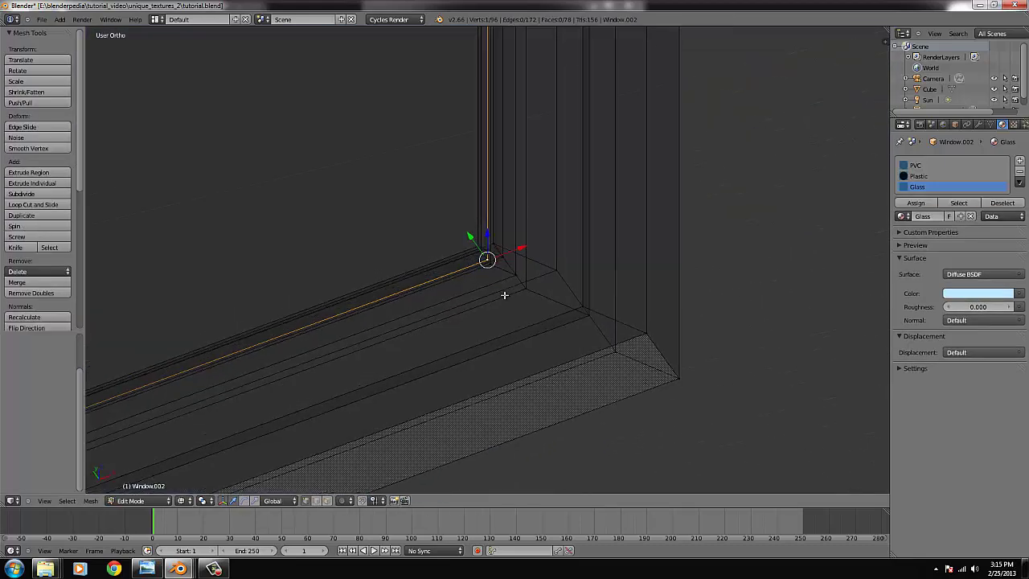
pyautogui.scroll(7, 506, 299)
pyautogui.moveTo(486, 268); pyautogui.dragTo(496, 260, button='middle')
pyautogui.keyDown('shift'); pyautogui.rightClick(449, 228); pyautogui.keyUp('shift')
pyautogui.hotkey('ctrl', 'l')
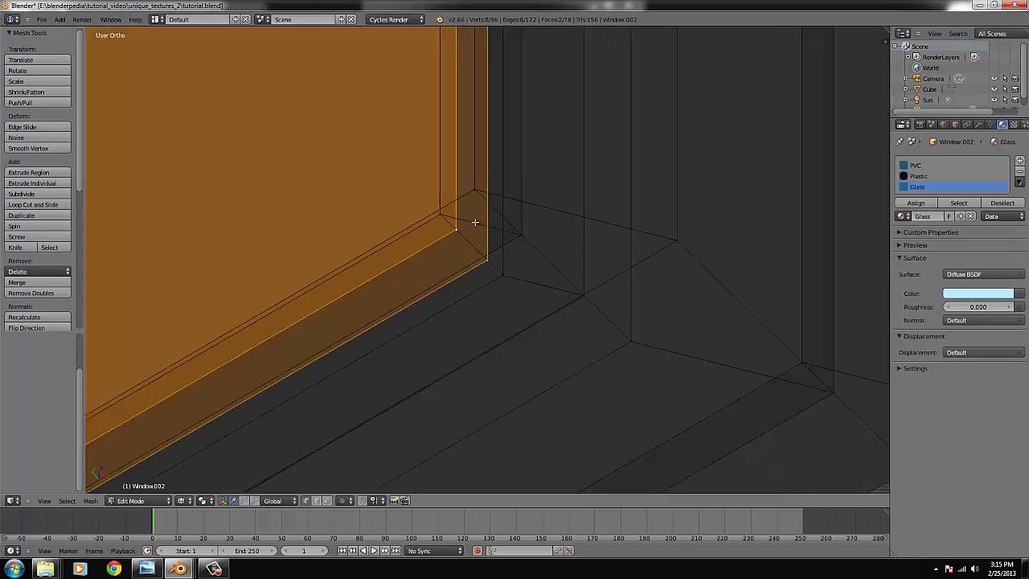
# Examine the selected panes within the whole window in solid shading, and return to Object Mode
pyautogui.scroll(-7, 466, 229)
pyautogui.moveTo(552, 259); pyautogui.dragTo(542, 237, button='middle')
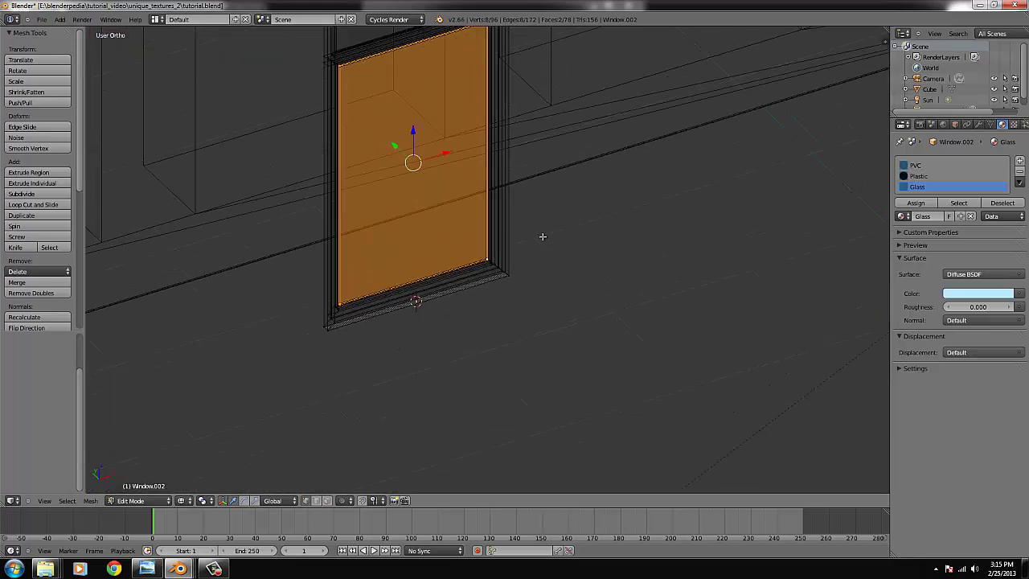
pyautogui.press('Tab')
pyautogui.press('z')
pyautogui.scroll(-3, 542, 239)
pyautogui.press('Tab')
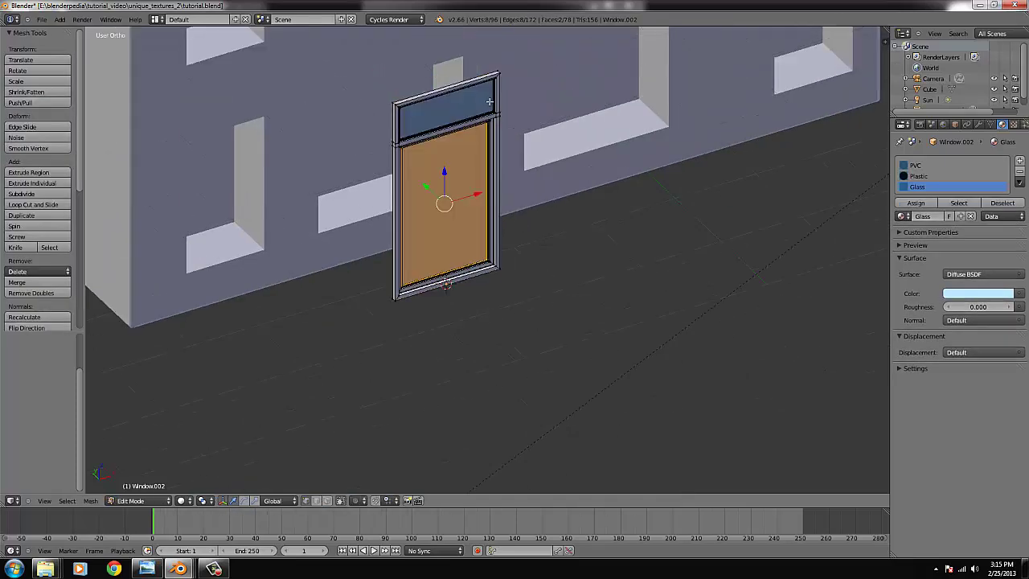
pyautogui.scroll(3, 495, 259)
pyautogui.scroll(-8, 491, 264)
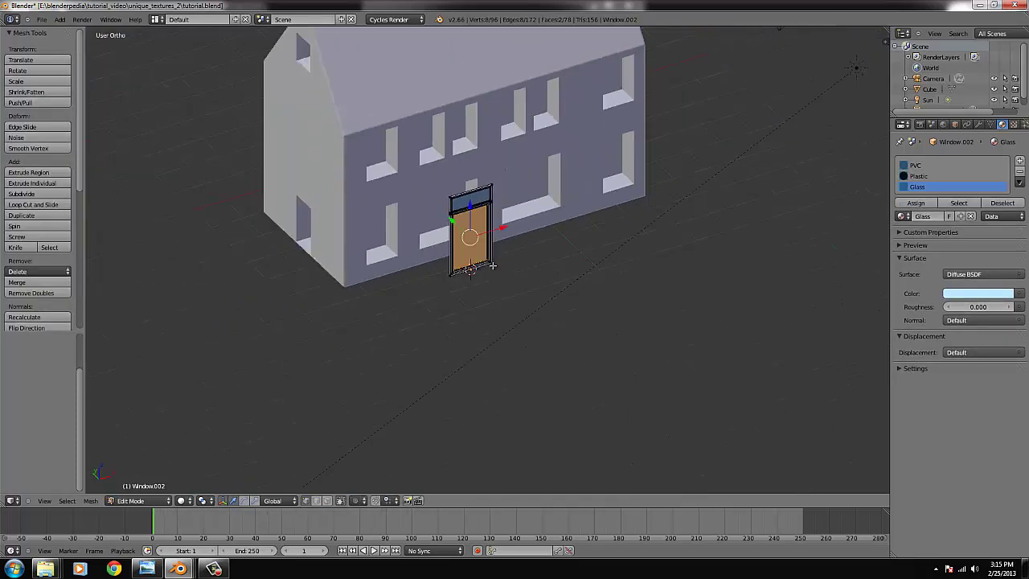
pyautogui.press('Tab')
pyautogui.moveTo(488, 269); pyautogui.dragTo(563, 330, button='middle')
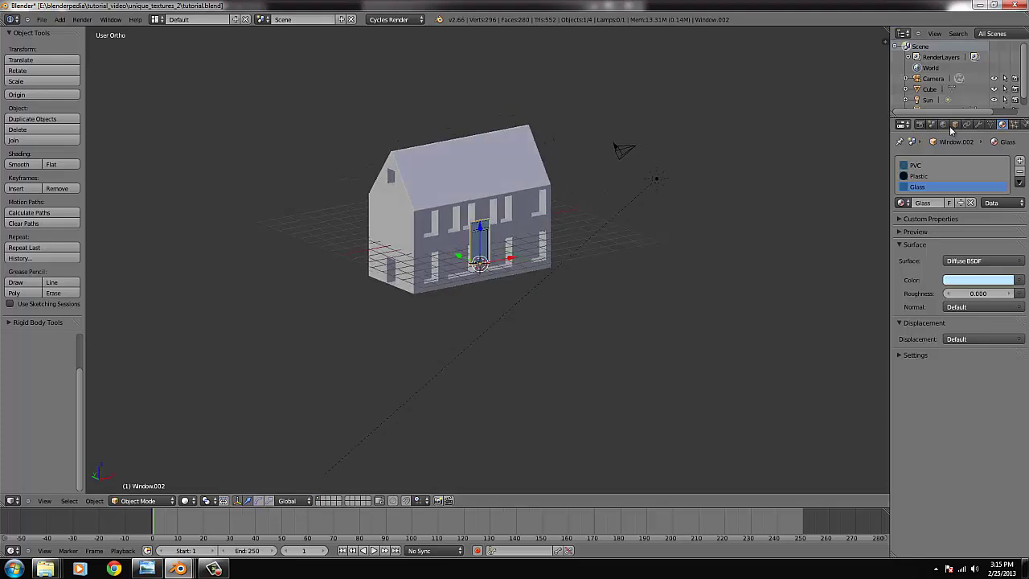
# Give the world background a Sky Texture colour and set its strength to 0.6
pyautogui.click(944, 125)
pyautogui.click(964, 220)
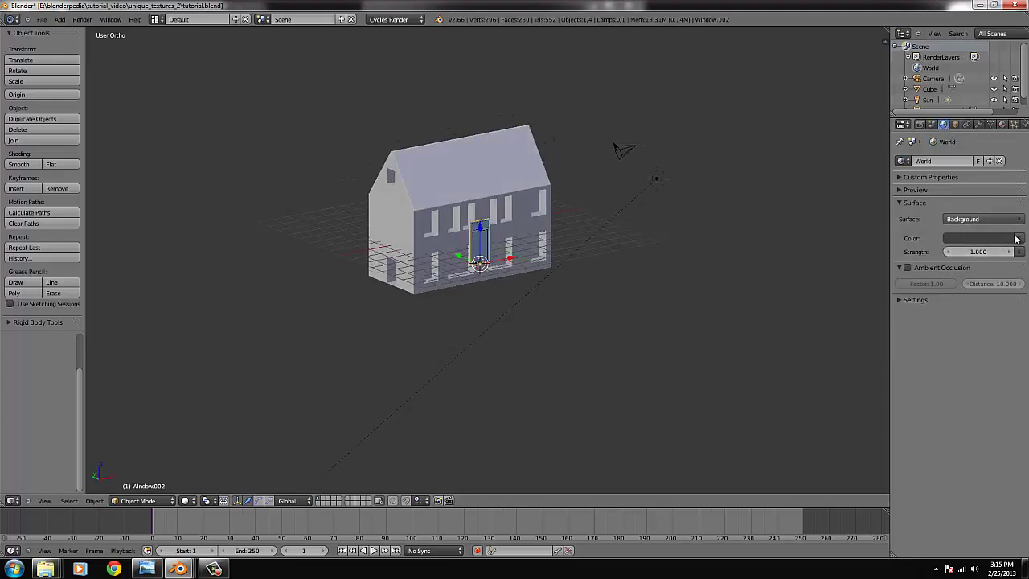
pyautogui.click(981, 238)
pyautogui.click(798, 285)
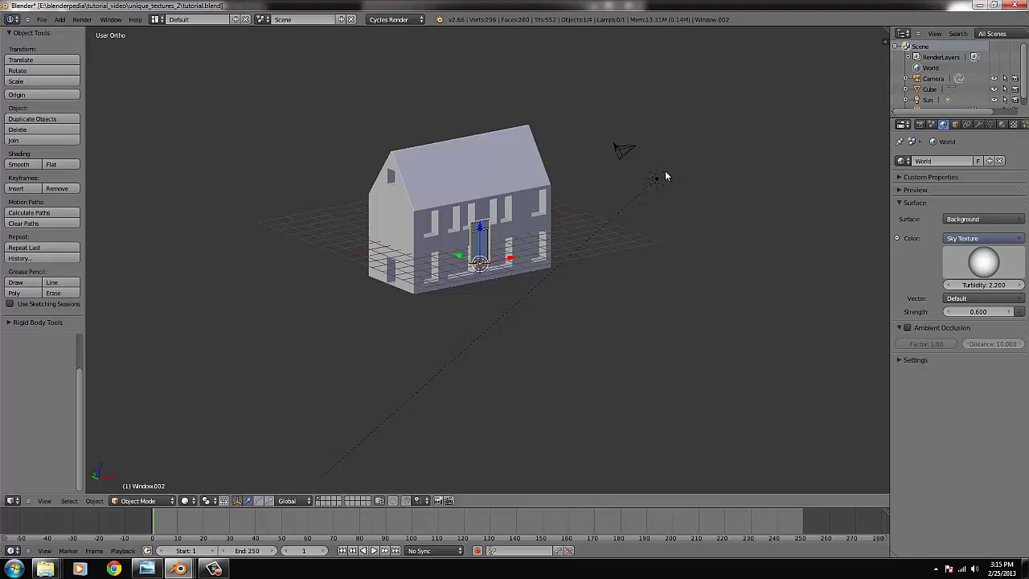
# Set the emission strength of the sun lamp to 4
pyautogui.rightClick(664, 177)
pyautogui.click(979, 125)
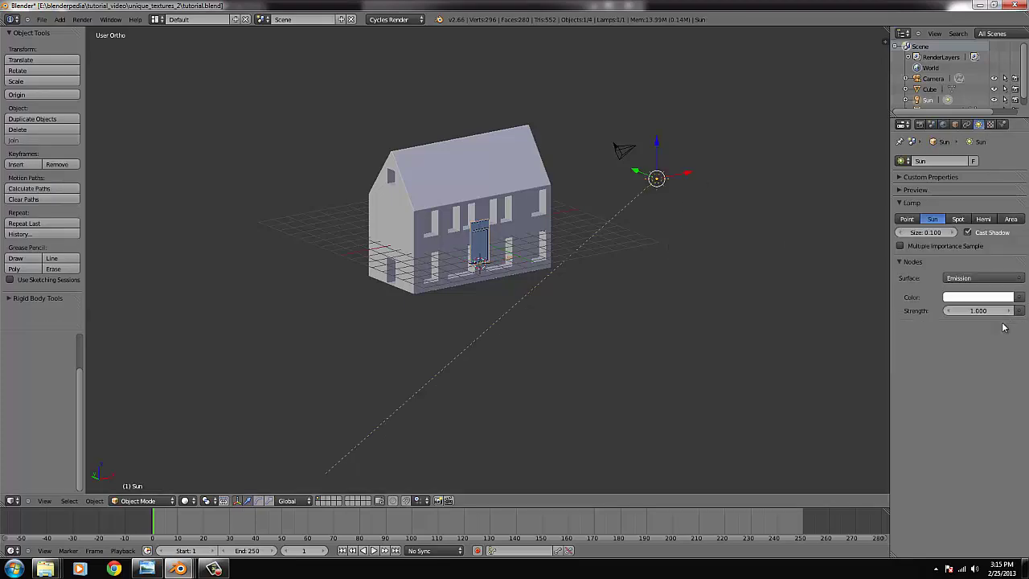
pyautogui.click(981, 310)
pyautogui.write('4')
pyautogui.press('Return')
pyautogui.scroll(4, 230, 405)
pyautogui.scroll(-3, 251, 413)
pyautogui.scroll(-1, 696, 308)
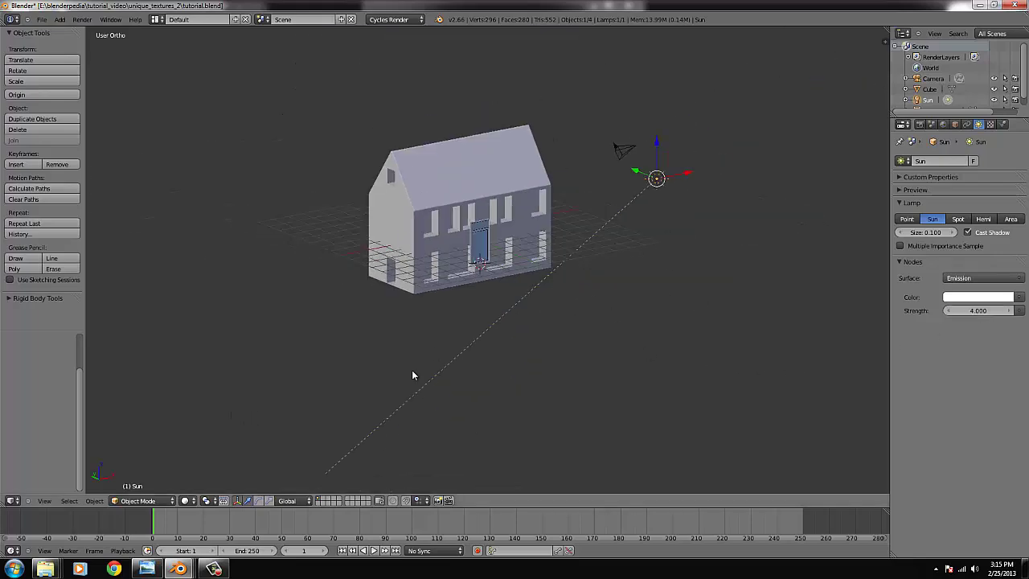
# Preview the lit house in rendered viewport shading, then return to solid shading
pyautogui.click(188, 500)
pyautogui.click(215, 432)
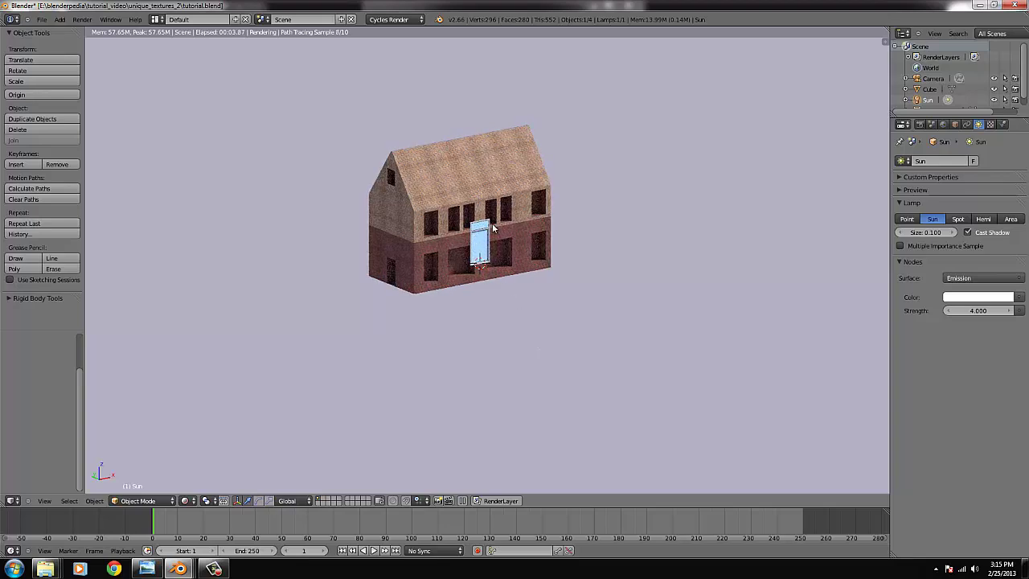
pyautogui.click(185, 500)
pyautogui.click(213, 466)
# Make the window's Glass material white and change its surface shader to Glass BSDF
pyautogui.scroll(4, 391, 369)
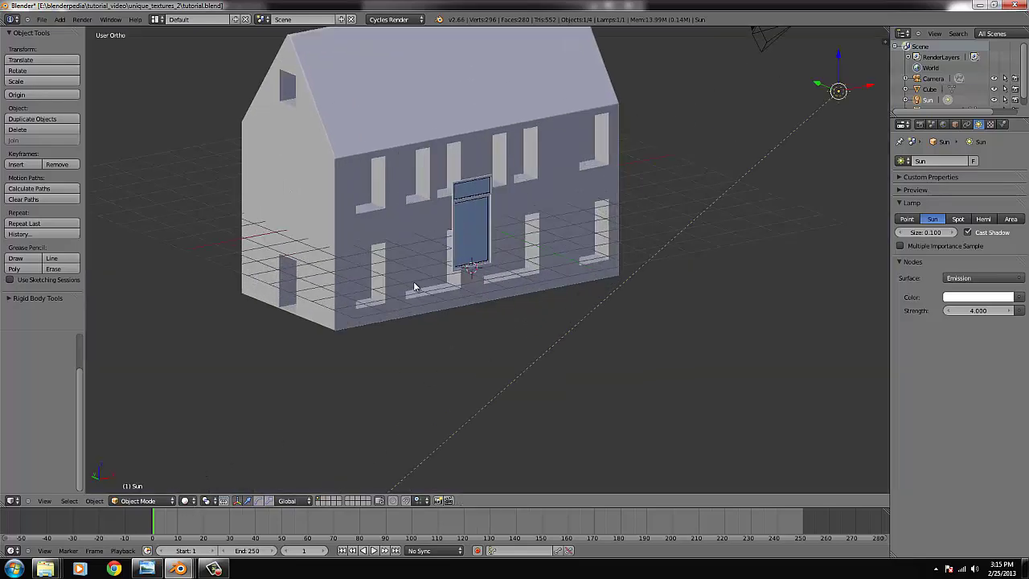
pyautogui.scroll(4, 415, 286)
pyautogui.rightClick(492, 215)
pyautogui.click(1001, 124)
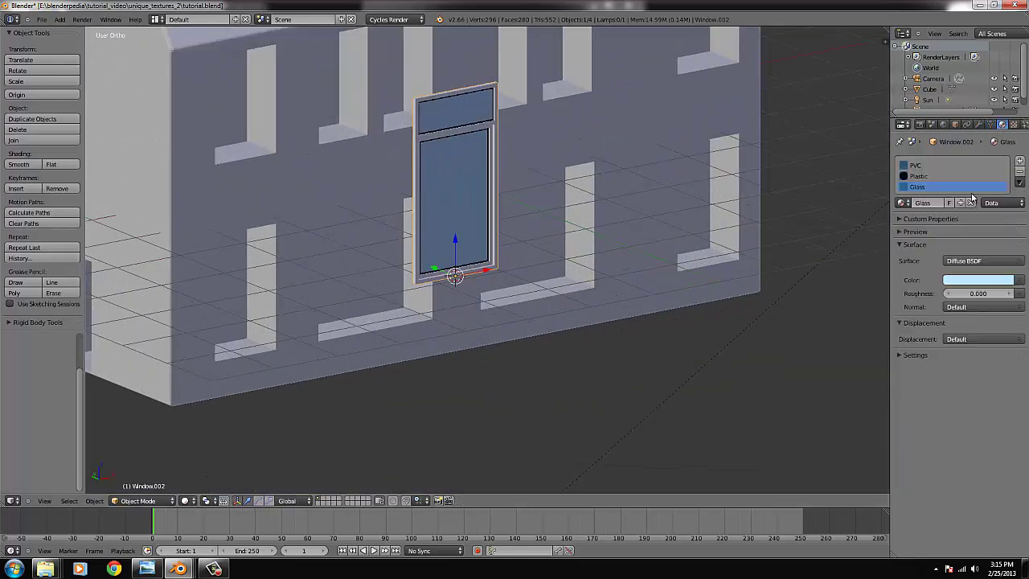
pyautogui.click(986, 282)
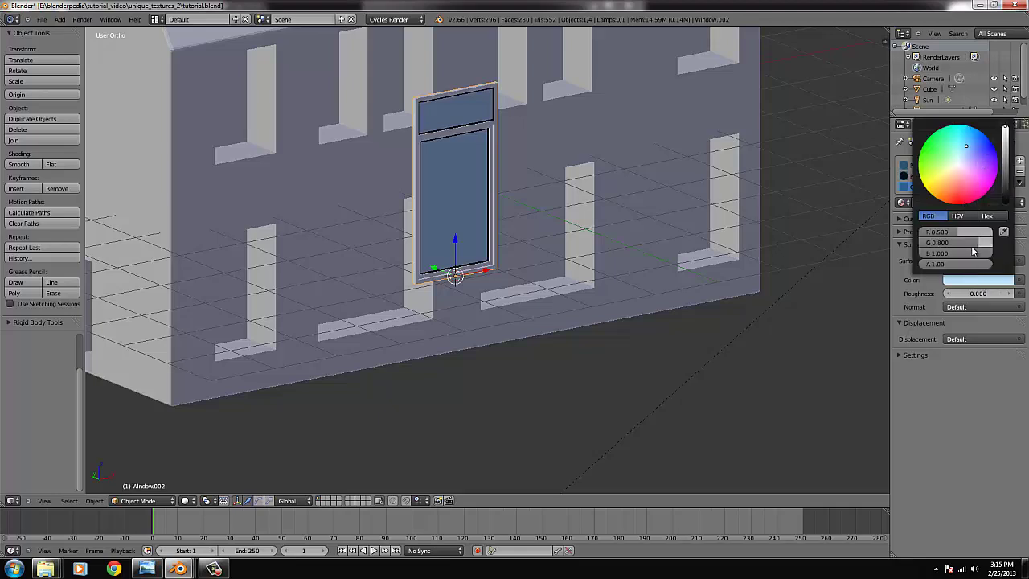
pyautogui.moveTo(963, 232); pyautogui.dragTo(994, 232)
pyautogui.moveTo(978, 242); pyautogui.dragTo(994, 242)
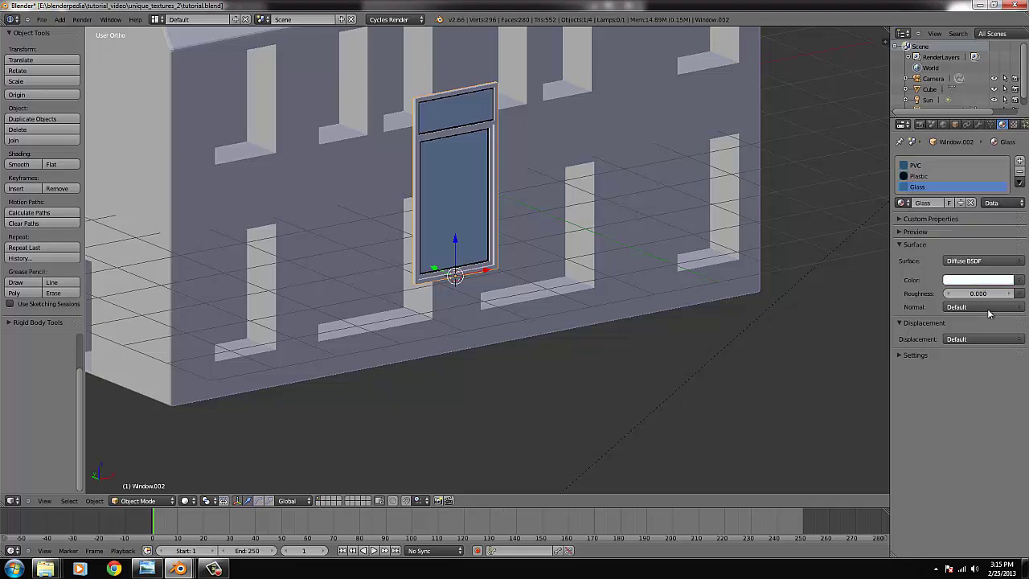
pyautogui.click(964, 261)
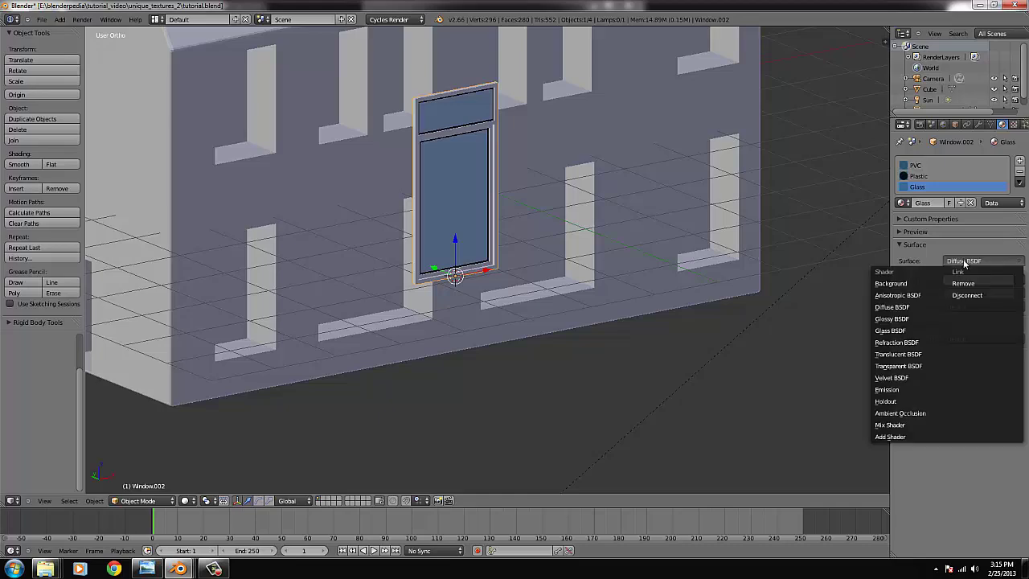
pyautogui.click(906, 331)
# Preview the window's Glass BSDF in rendered viewport shading and go back to solid shading
pyautogui.click(189, 500)
pyautogui.click(212, 428)
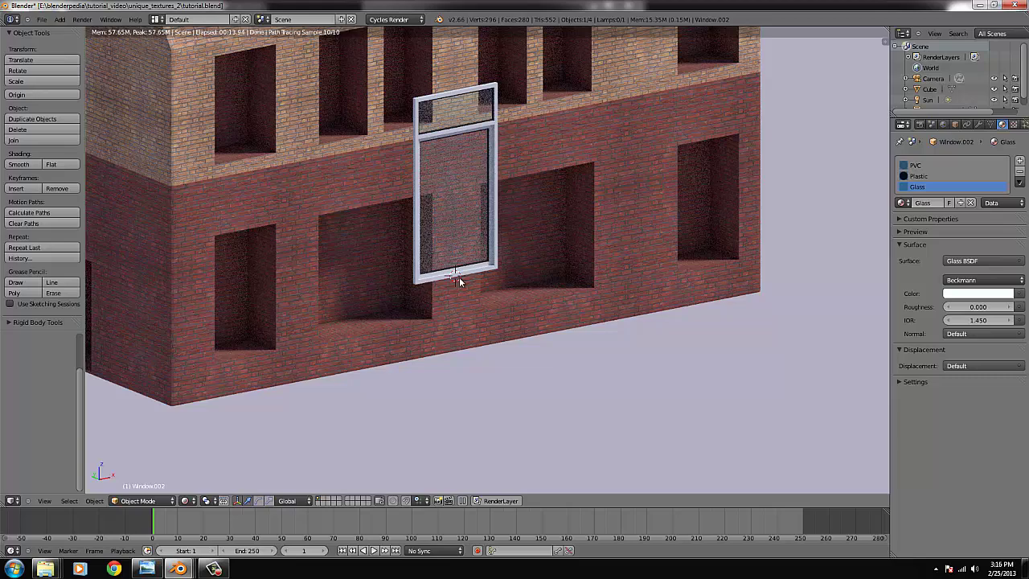
pyautogui.click(186, 500)
pyautogui.click(205, 462)
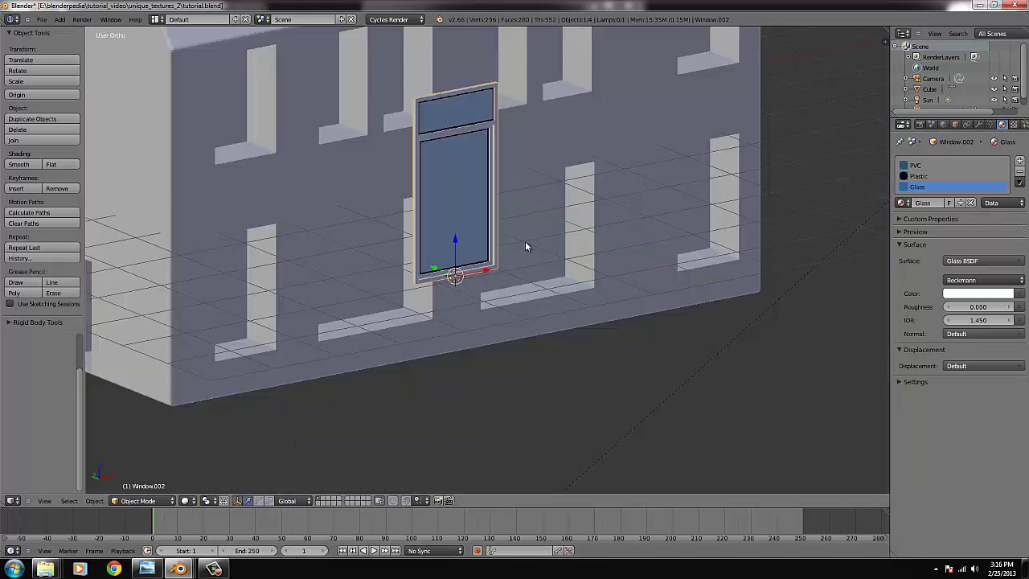
# In front wireframe view, move the window to the leftmost ground-floor opening and scale it to roughly the opening's size
pyautogui.press('KP_1')
pyautogui.press('z')
pyautogui.press('g')
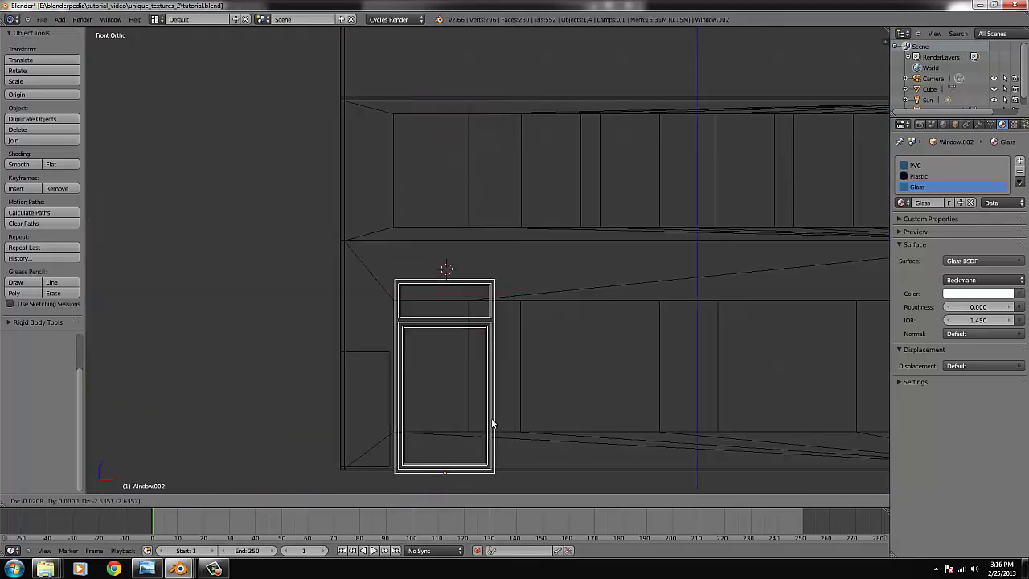
pyautogui.click(480, 409)
pyautogui.press('s')
pyautogui.click(521, 414)
# Align the window's lower-left corner with the corner of the leftmost ground-floor opening
pyautogui.press('g')
pyautogui.click(519, 396)
pyautogui.press('g')
pyautogui.click(519, 393)
pyautogui.press('KP_Decimal')
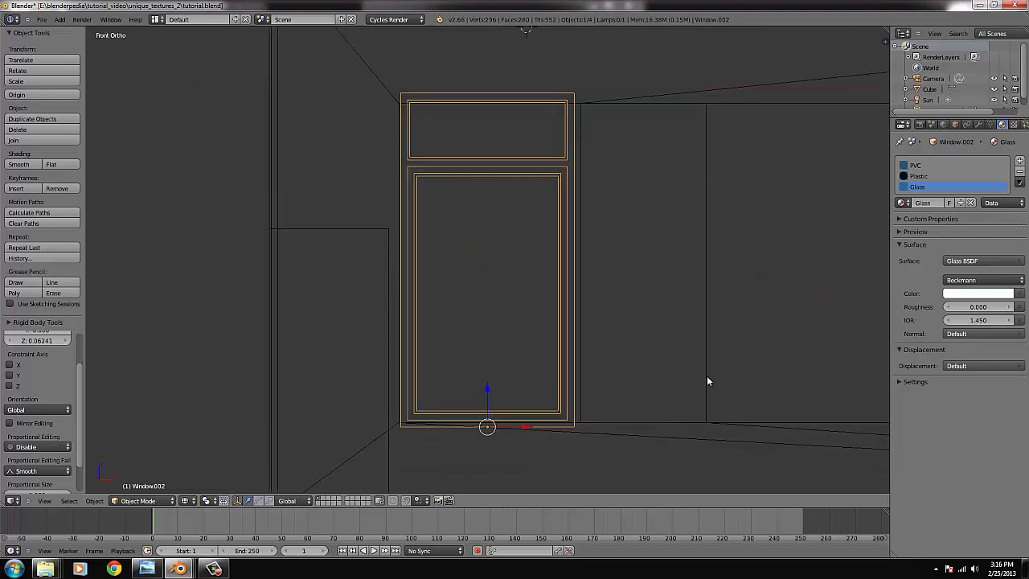
pyautogui.press('g')
pyautogui.click(688, 363)
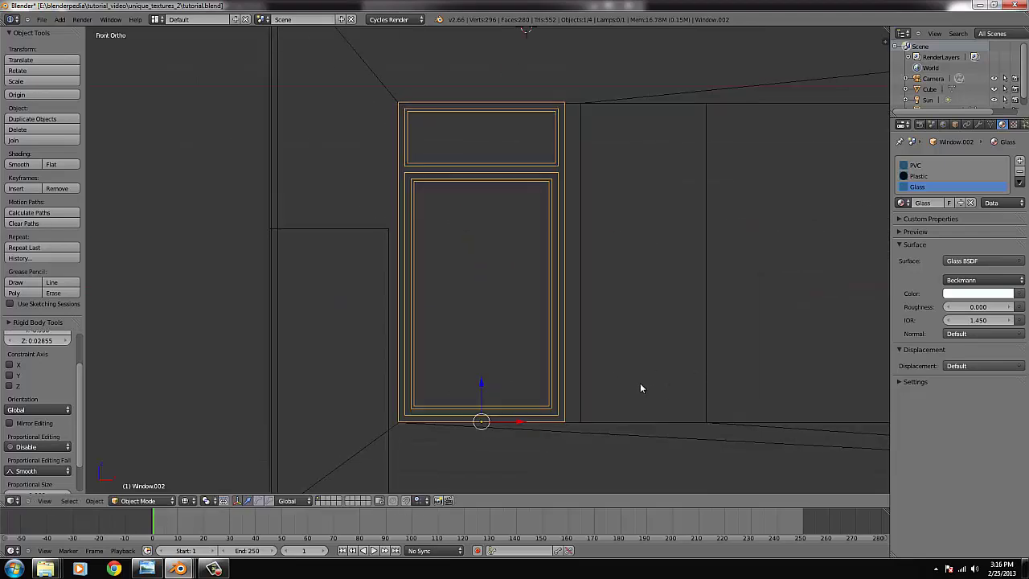
# Stretch the window's right-side vertices out to the right edge of the opening in Edit Mode
pyautogui.press('Tab')
pyautogui.rightClick(586, 413)
pyautogui.press('b')
pyautogui.moveTo(589, 452); pyautogui.dragTo(512, 19)
pyautogui.moveTo(596, 227); pyautogui.dragTo(608, 230)
pyautogui.press('Tab')
# Move the window along the Y axis into the wall opening and fine-tune its depth
pyautogui.scroll(-4, 568, 233)
pyautogui.press('z')
pyautogui.moveTo(568, 233); pyautogui.dragTo(541, 308, button='middle')
pyautogui.scroll(-2, 486, 298)
pyautogui.press('g')
pyautogui.press('y')
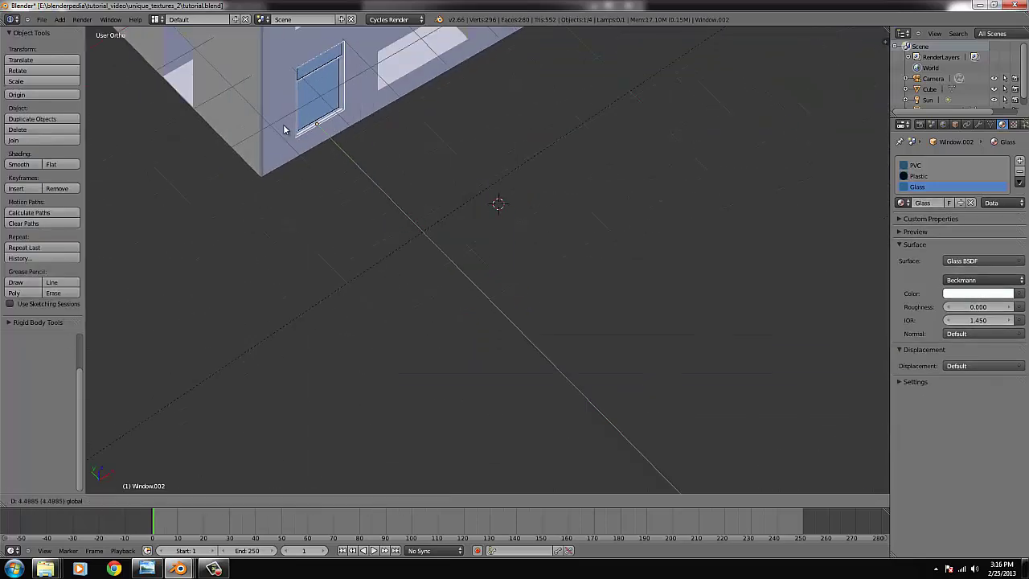
pyautogui.click(283, 133)
pyautogui.press('KP_Decimal')
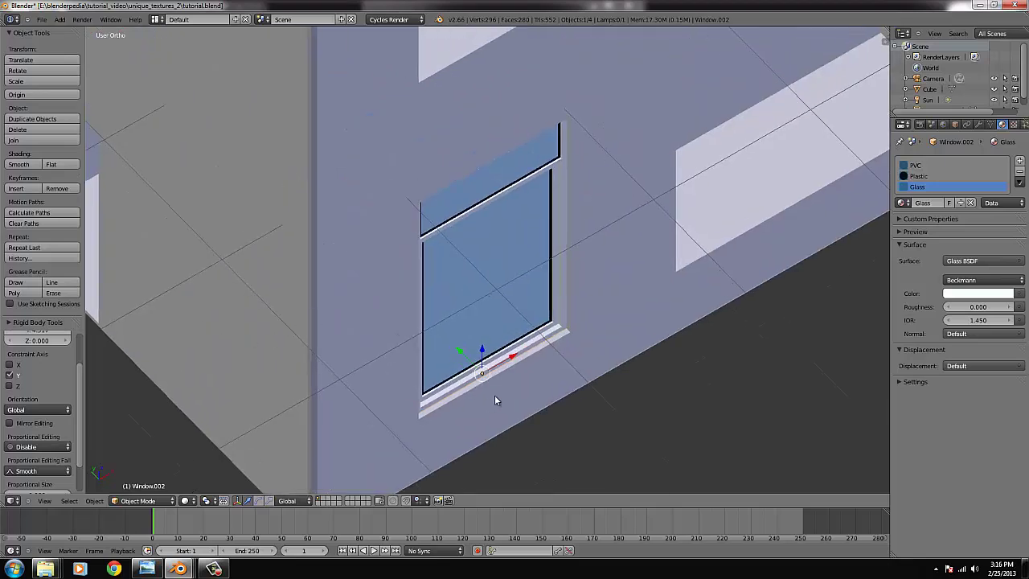
pyautogui.press('g')
pyautogui.press('y')
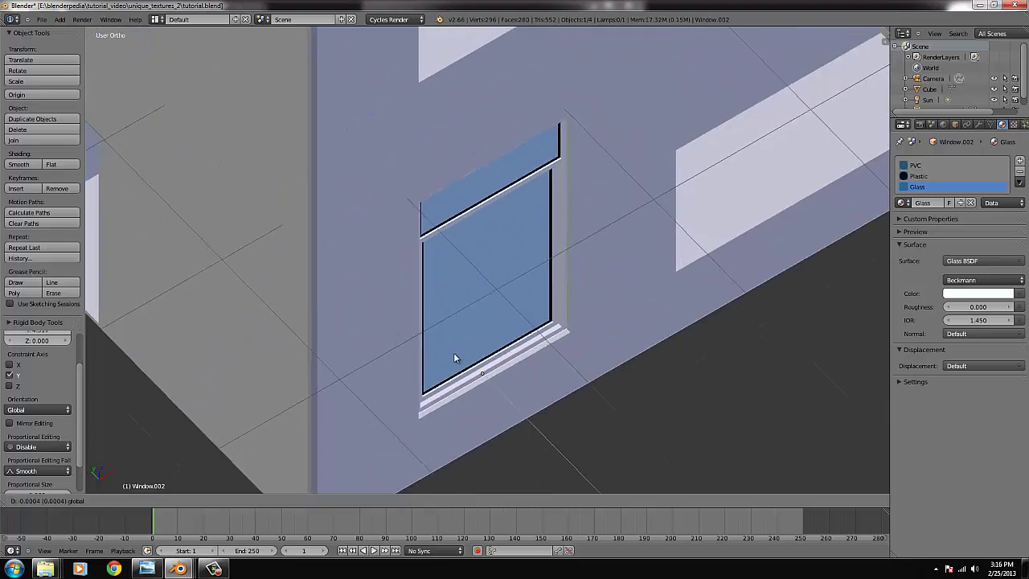
pyautogui.click(454, 354)
# Examine the window's fit in the wall opening from several angles, leaving the window selected
pyautogui.scroll(-4, 499, 358)
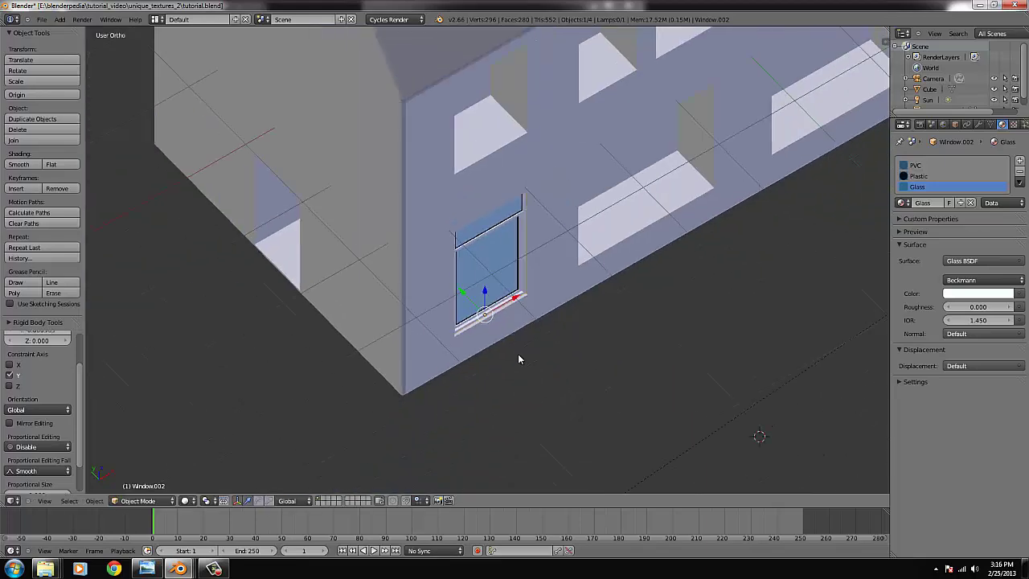
pyautogui.moveTo(519, 356); pyautogui.dragTo(473, 321, button='middle')
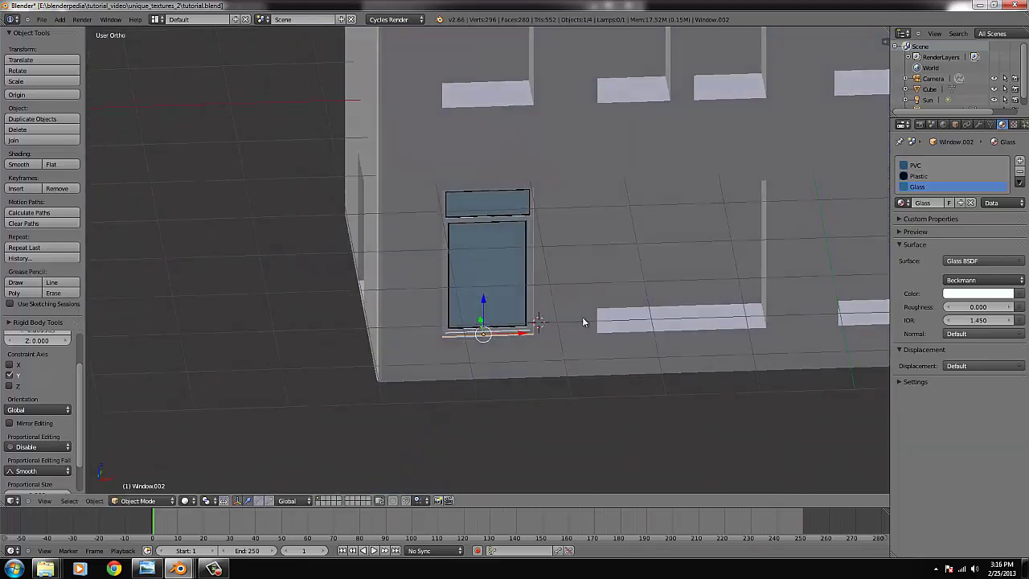
pyautogui.scroll(-4, 582, 322)
pyautogui.moveTo(566, 343); pyautogui.dragTo(598, 341, button='middle')
pyautogui.scroll(6, 507, 258)
pyautogui.rightClick(502, 184)
pyautogui.scroll(-3, 519, 213)
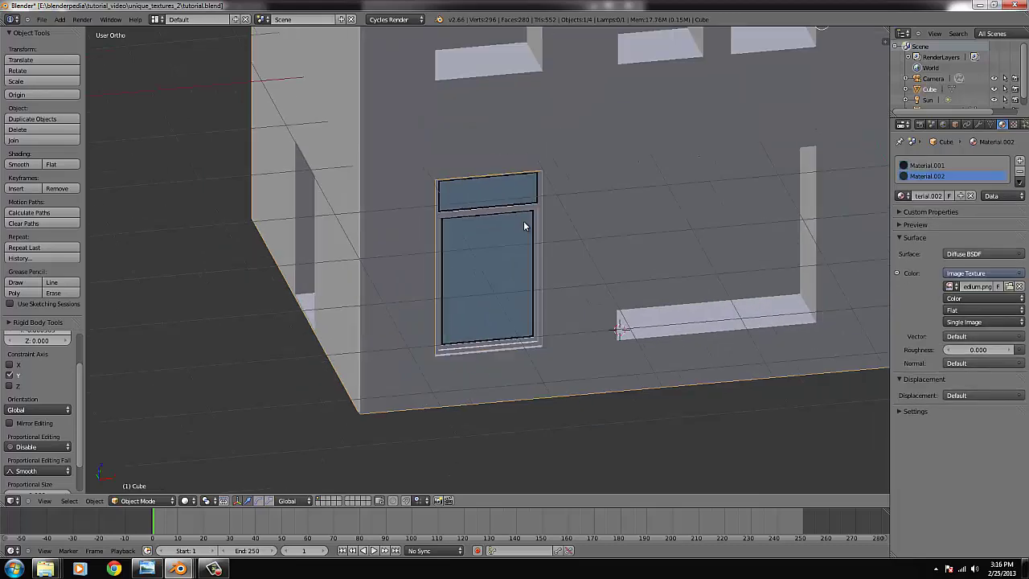
pyautogui.scroll(-2, 525, 232)
pyautogui.rightClick(475, 266)
pyautogui.moveTo(475, 265); pyautogui.dragTo(547, 328, button='middle')
# Preview the fitted window and house façade in rendered viewport shading, then return to solid shading
pyautogui.click(186, 500)
pyautogui.click(186, 501)
pyautogui.click(186, 500)
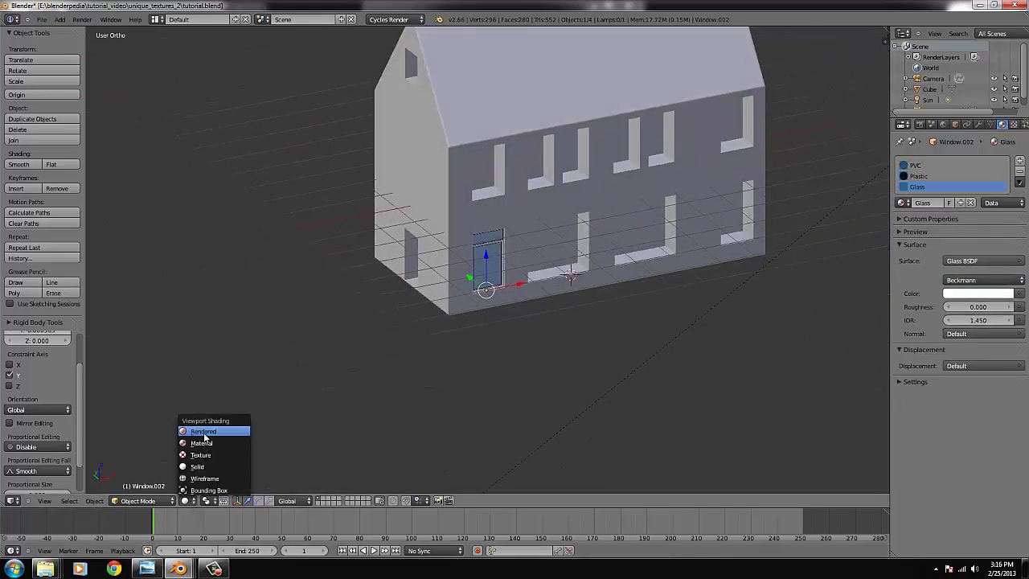
pyautogui.click(203, 432)
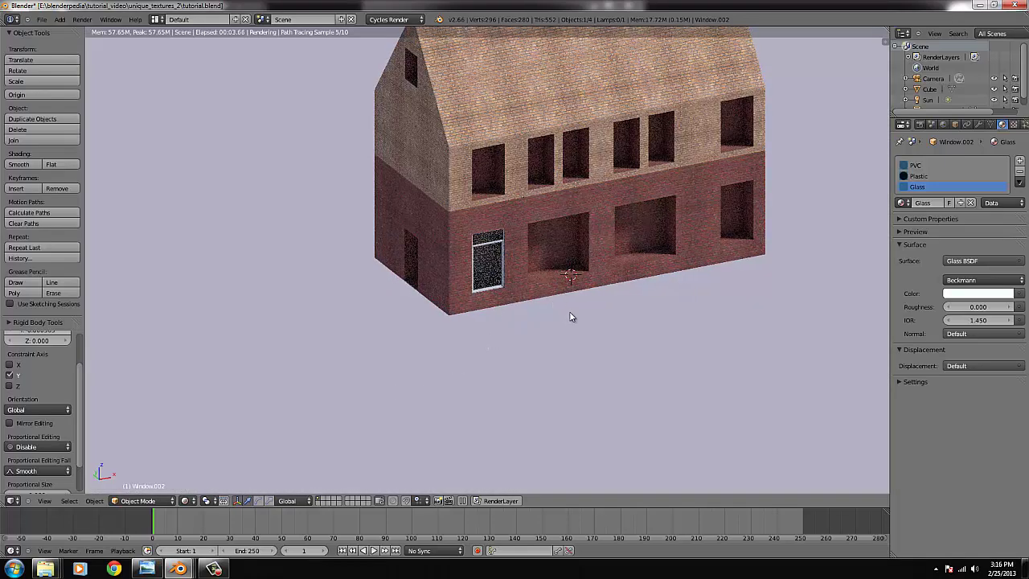
pyautogui.moveTo(571, 317)
pyautogui.mouseDown(button='middle')
pyautogui.moveTo(579, 301)
pyautogui.moveTo(609, 314)
pyautogui.moveTo(624, 271)
pyautogui.moveTo(616, 298)
pyautogui.moveTo(498, 249)
pyautogui.mouseUp(button='middle')
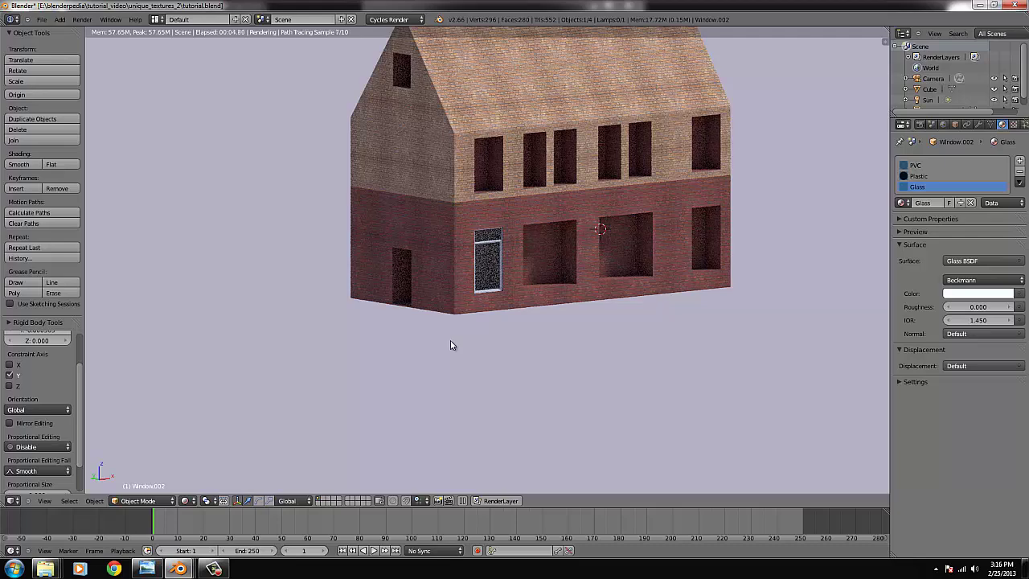
pyautogui.click(185, 500)
pyautogui.click(196, 470)
# In Edit Mode, select one linked glass face in the window's large lower pane and delete its vertices
pyautogui.scroll(6, 583, 295)
pyautogui.press('KP_1')
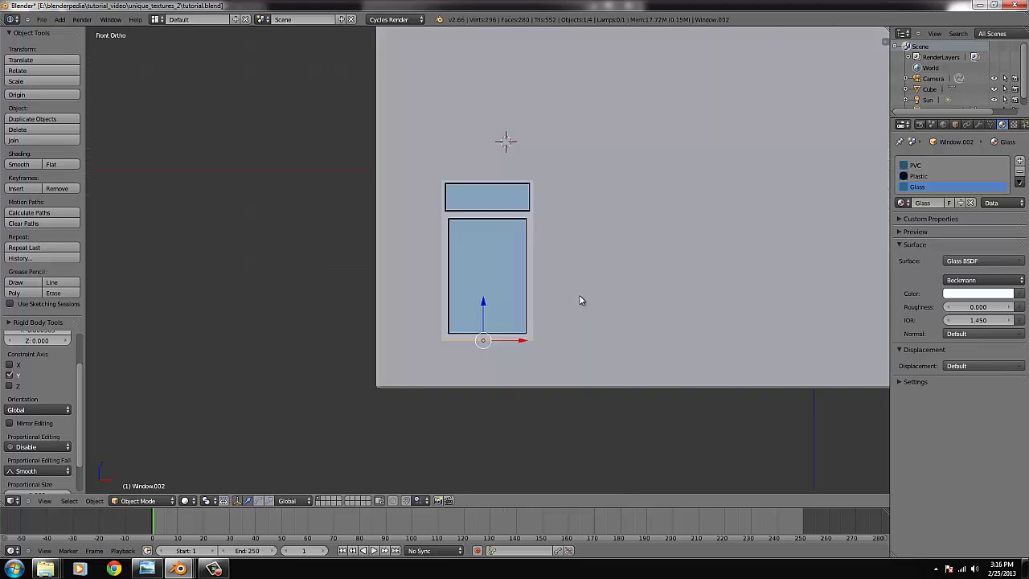
pyautogui.scroll(2, 563, 294)
pyautogui.scroll(-2, 545, 289)
pyautogui.moveTo(499, 264); pyautogui.dragTo(561, 391, button='middle')
pyautogui.scroll(4, 560, 391)
pyautogui.press('Tab')
pyautogui.rightClick(575, 395)
pyautogui.keyDown('shift'); pyautogui.moveTo(609, 453); pyautogui.dragTo(568, 396, button='middle'); pyautogui.keyUp('shift')
pyautogui.scroll(4, 471, 235)
pyautogui.press('z')
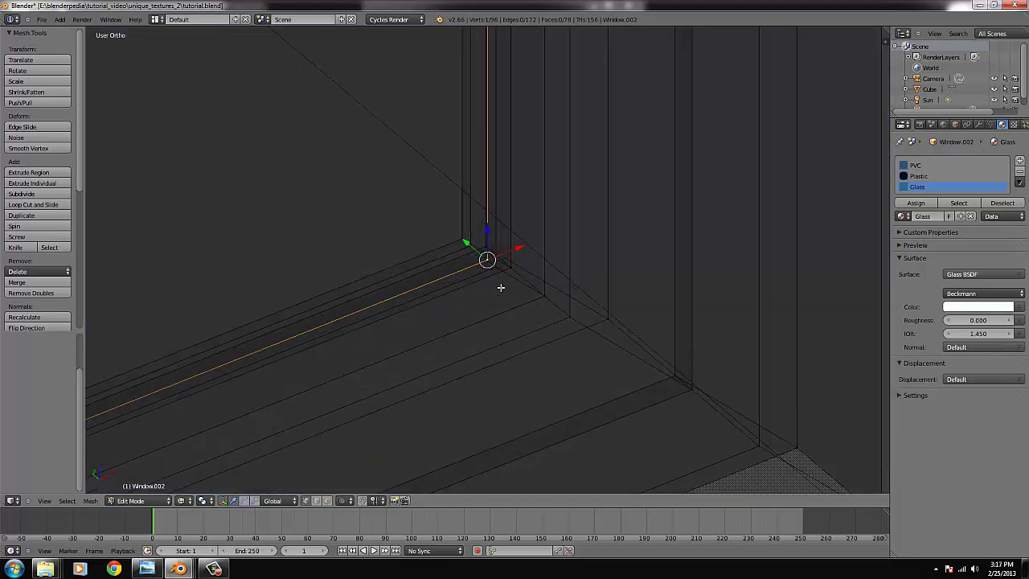
pyautogui.rightClick(470, 234)
pyautogui.hotkey('ctrl', 'l')
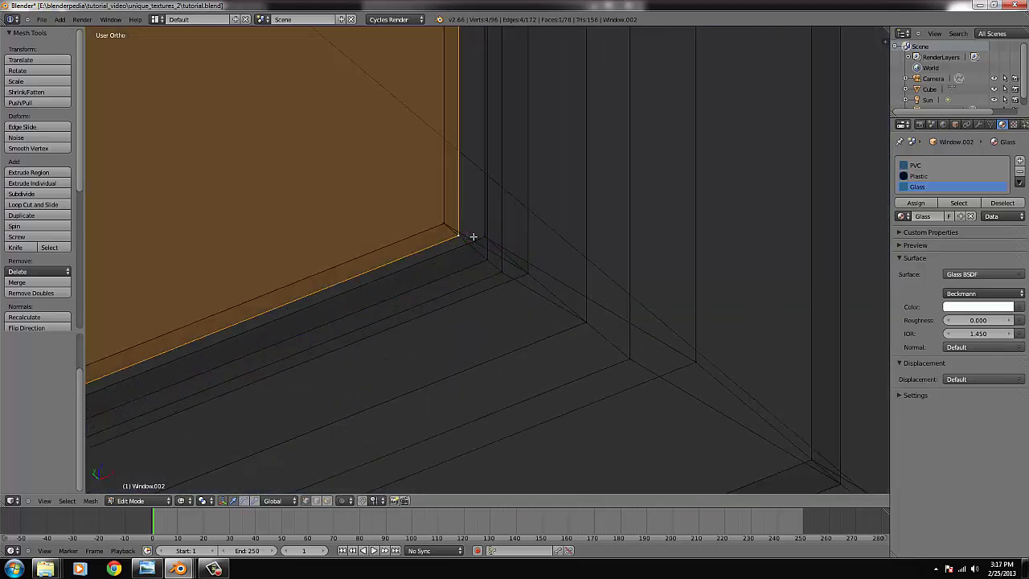
pyautogui.press('x')
pyautogui.click(461, 236)
# Delete the vertices of one linked glass face in the window's upper pane, then return to Object Mode with solid shading
pyautogui.scroll(-9, 471, 161)
pyautogui.scroll(-5, 477, 180)
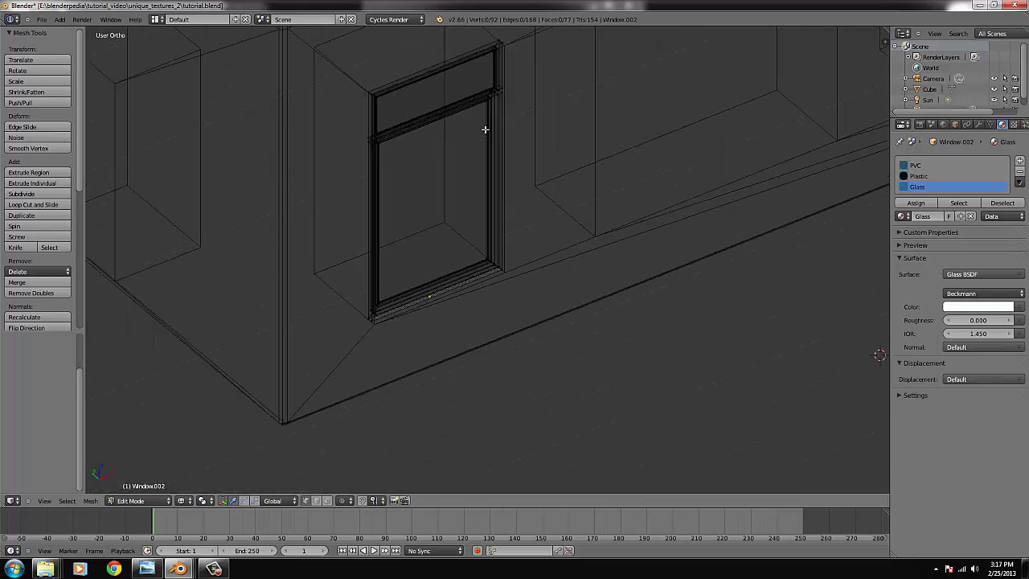
pyautogui.press('KP_Decimal')
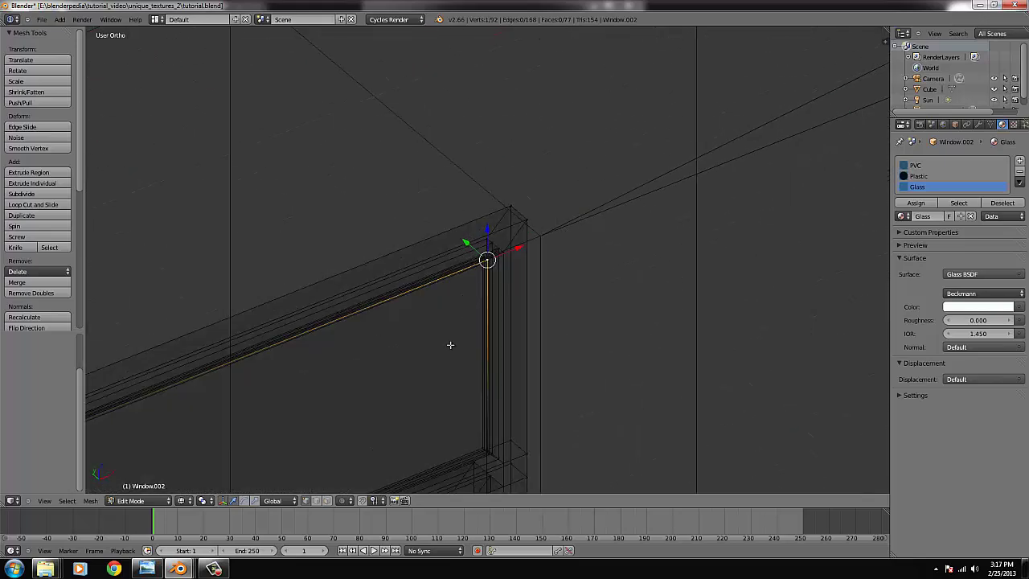
pyautogui.scroll(4, 486, 259)
pyautogui.rightClick(446, 225)
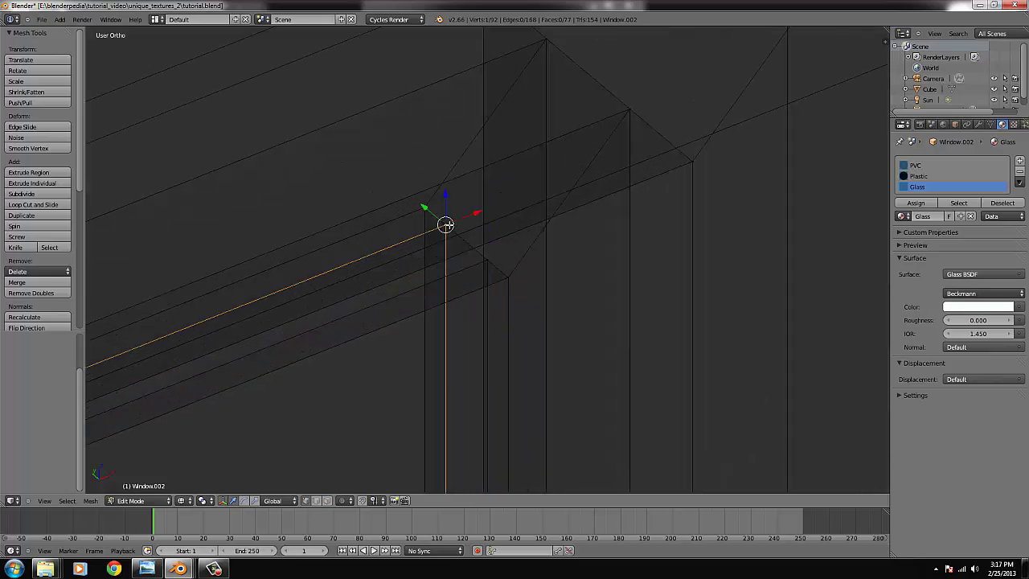
pyautogui.hotkey('ctrl', 'l')
pyautogui.scroll(-3, 448, 222)
pyautogui.press('x')
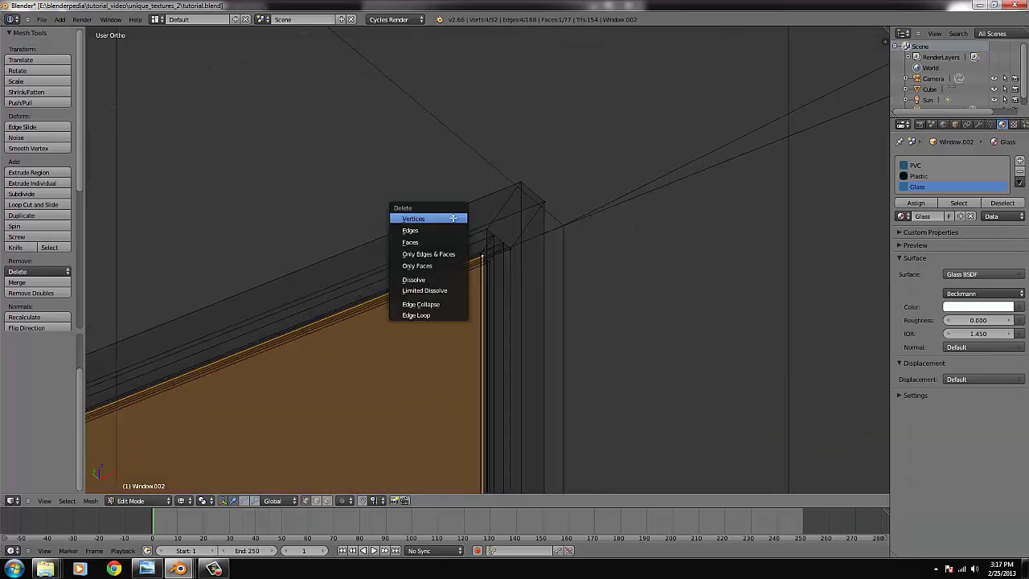
pyautogui.click(454, 218)
pyautogui.scroll(-5, 500, 265)
pyautogui.press('Tab')
pyautogui.press('z')
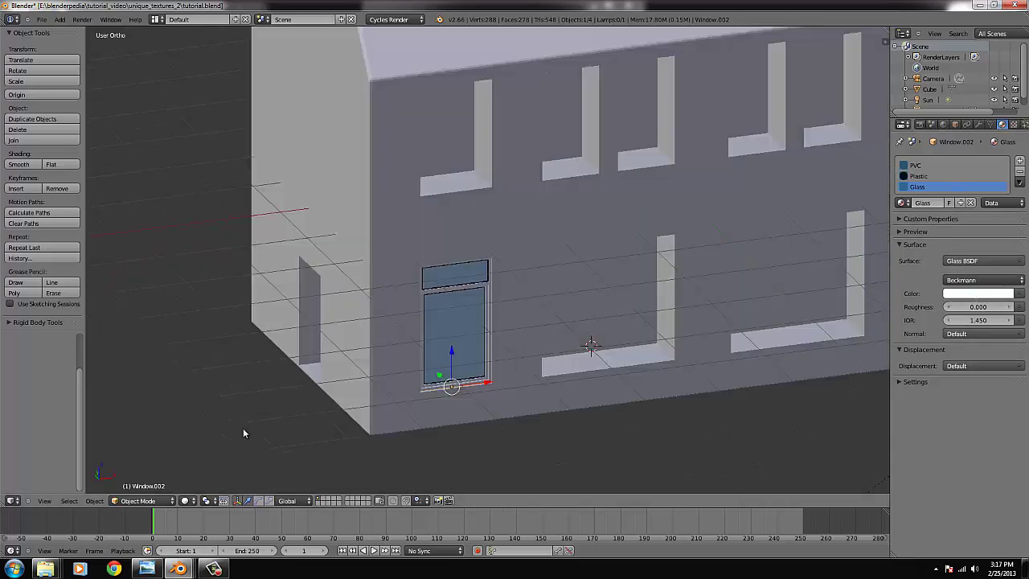
# Preview the window with its single glass panes in rendered viewport shading, then return to solid shading
pyautogui.click(185, 500)
pyautogui.click(213, 421)
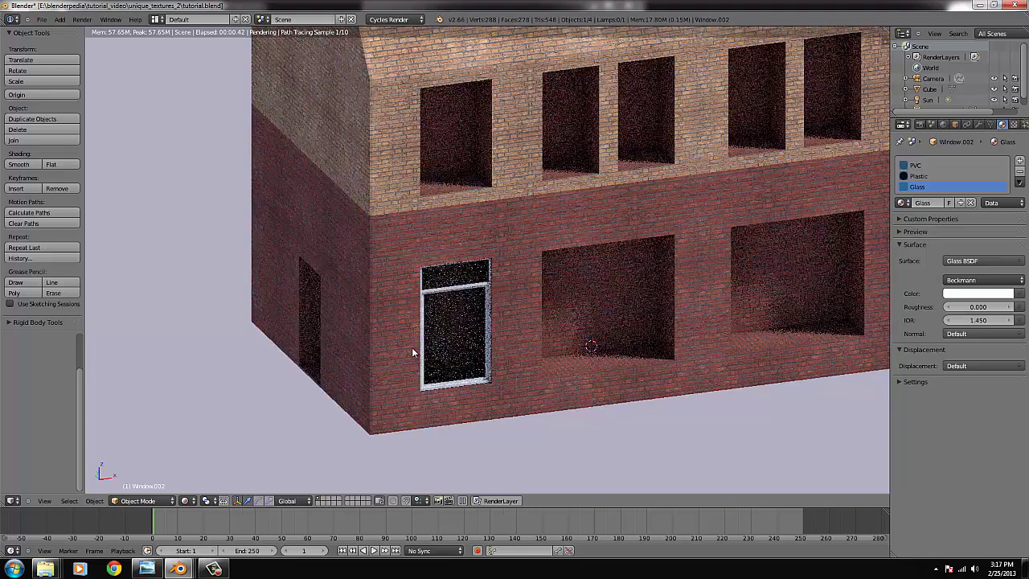
pyautogui.click(189, 503)
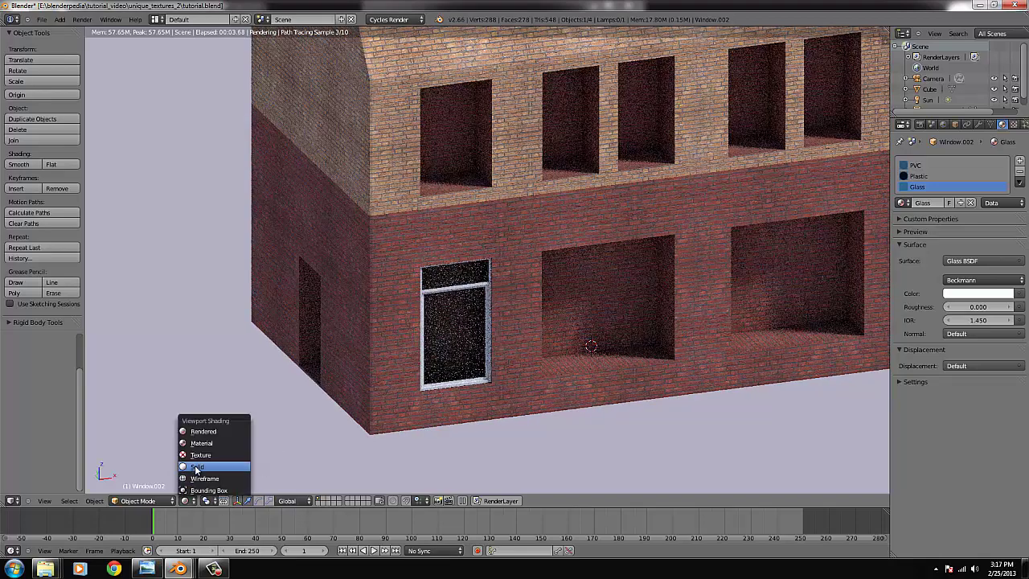
pyautogui.click(201, 465)
# Add a mesh plane in front view and set its X rotation to 90°
pyautogui.press('KP_1')
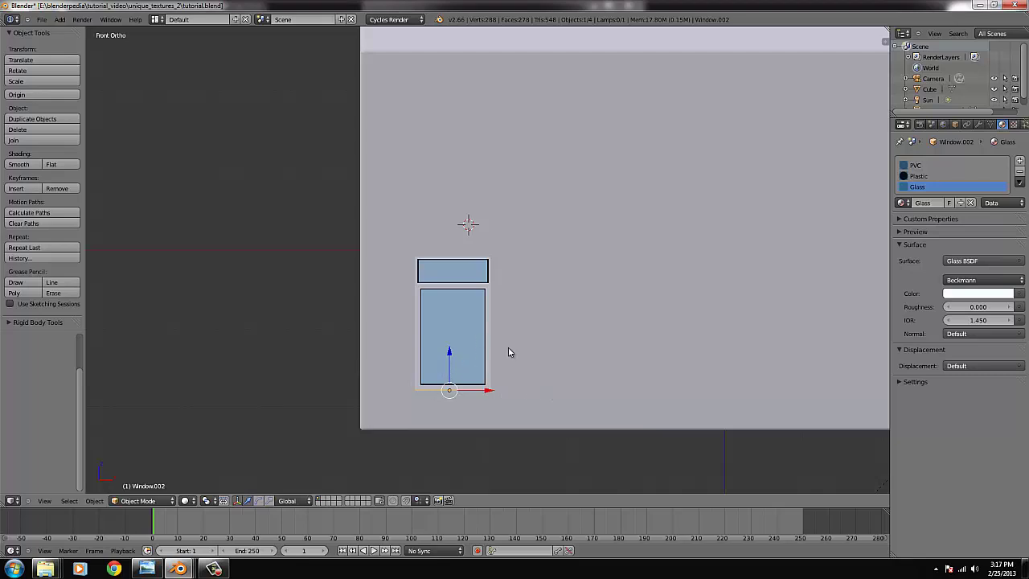
pyautogui.click(60, 19)
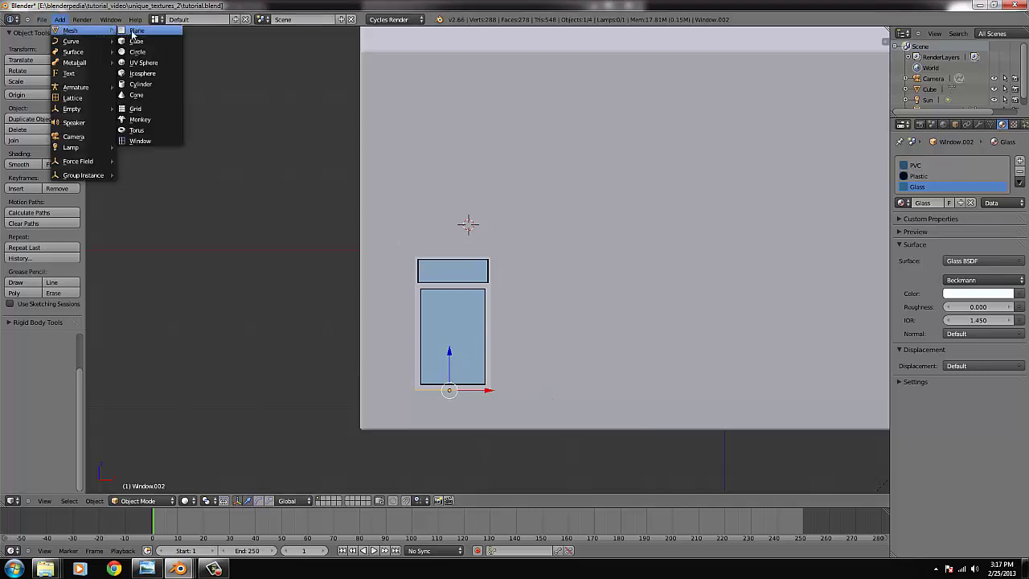
pyautogui.click(132, 36)
pyautogui.press('n')
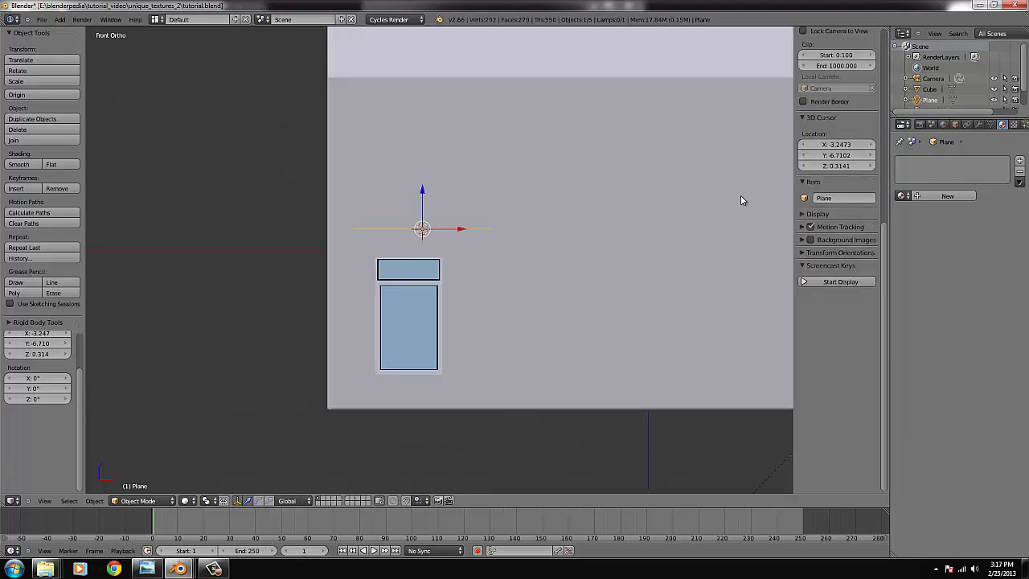
pyautogui.scroll(5, 855, 118)
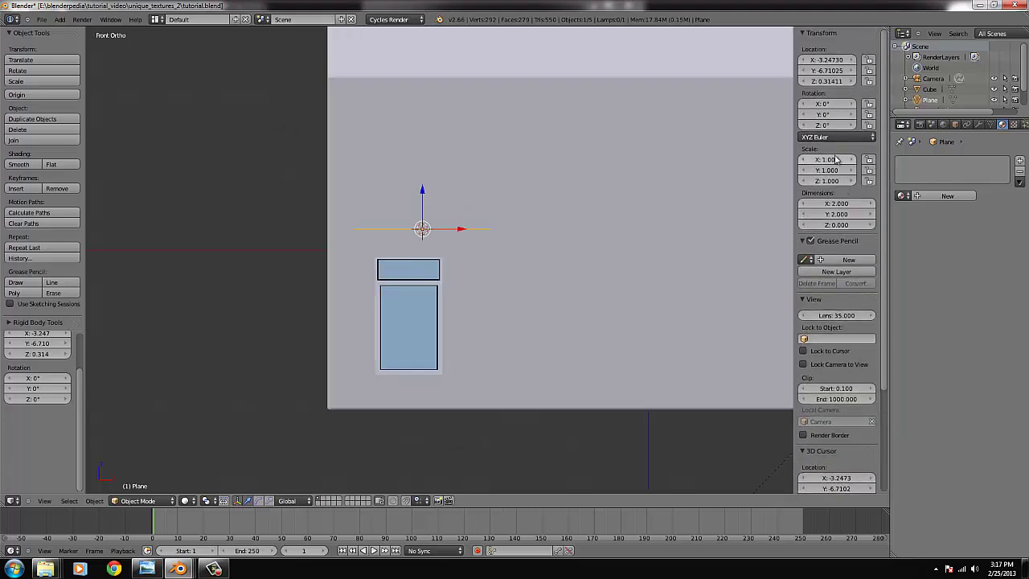
pyautogui.click(822, 103)
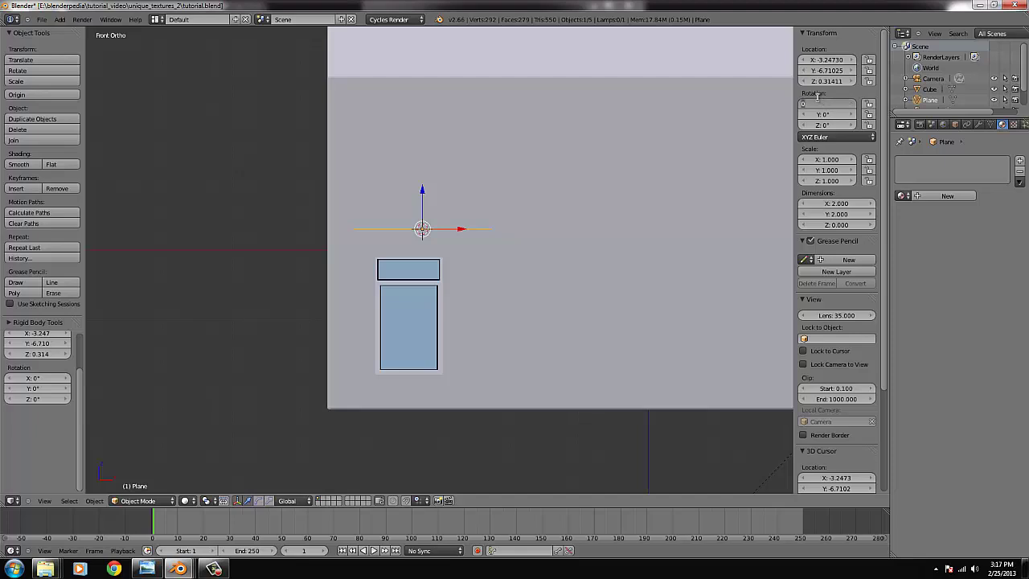
pyautogui.write('90')
pyautogui.press('Return')
# Scale the plane down, stretch it vertically to about 0.67 by 1.91 units and move it over the ground-floor window
pyautogui.press('s')
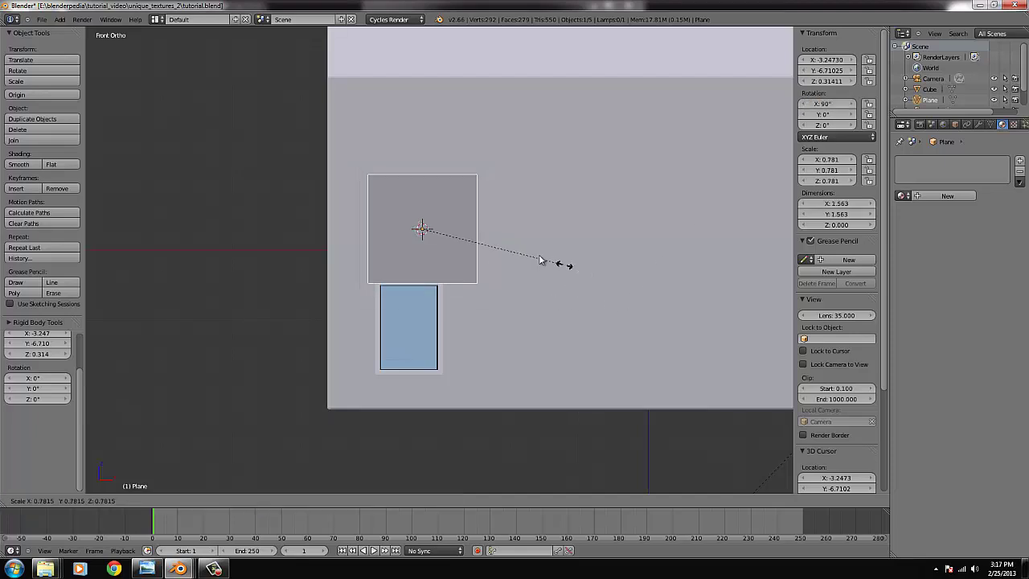
pyautogui.click(476, 239)
pyautogui.press('s')
pyautogui.press('z')
pyautogui.click(598, 244)
pyautogui.press('g')
pyautogui.click(555, 336)
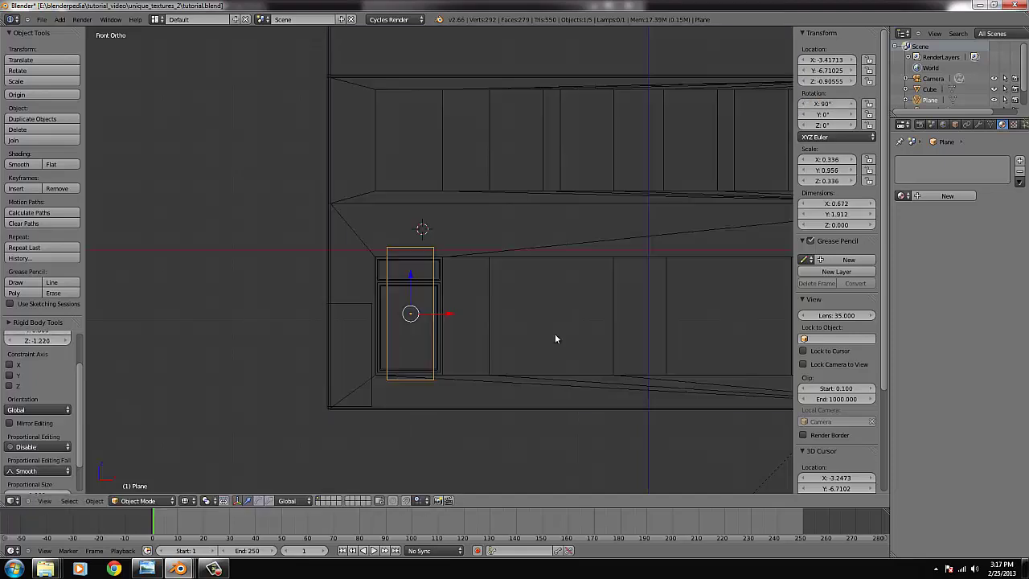
# Fine-tune the plane's position and scale to about 0.919 by 1.680 units so it matches the window frame's outline
pyautogui.press('KP_Decimal')
pyautogui.press('s')
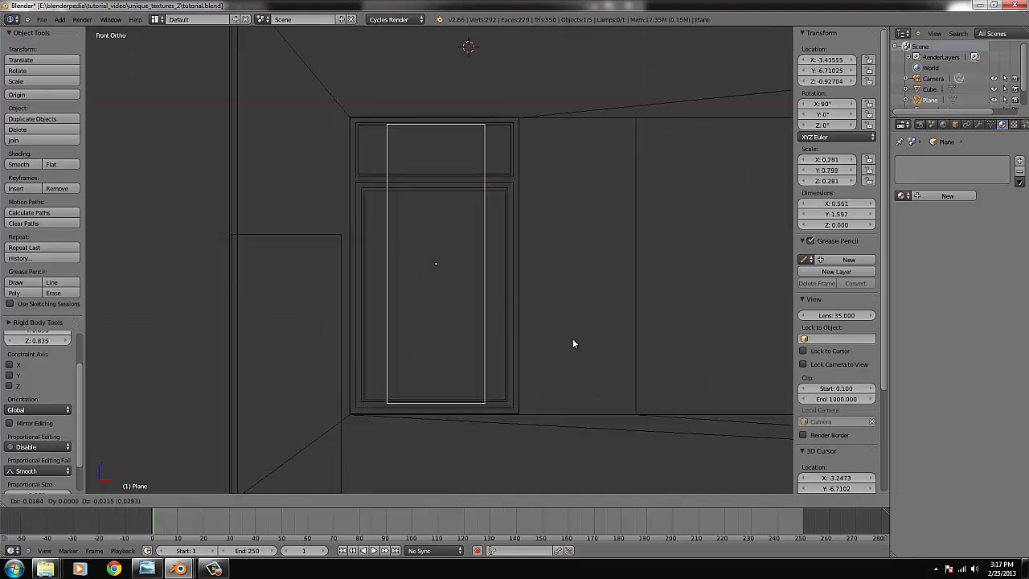
pyautogui.click(572, 338)
pyautogui.press('s')
pyautogui.press('x')
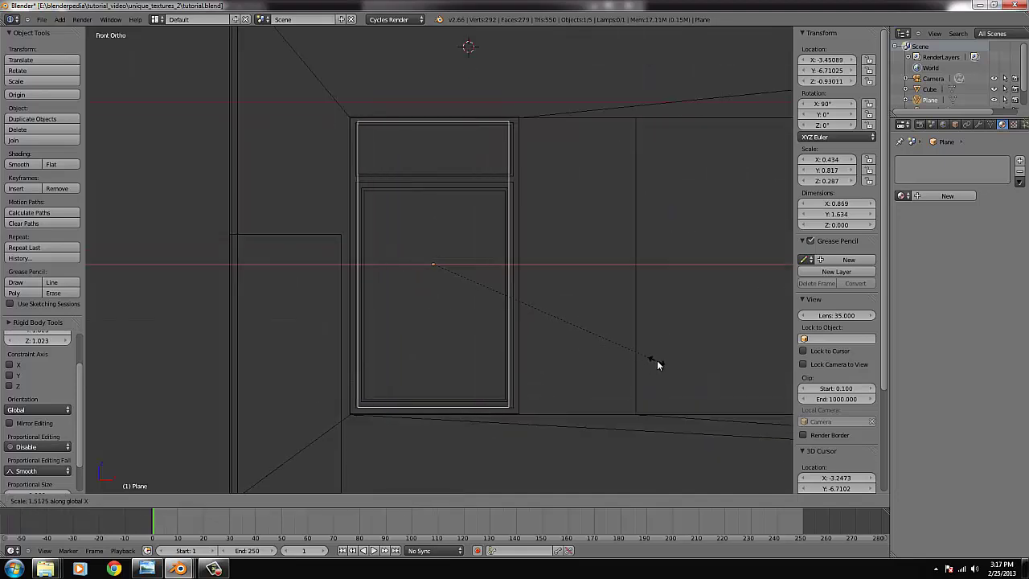
pyautogui.click(657, 363)
pyautogui.press('s')
pyautogui.click(662, 368)
pyautogui.press('g')
pyautogui.click(664, 370)
pyautogui.press('s')
pyautogui.press('x')
pyautogui.click(670, 366)
# Unwrap the plane's face in Edit Mode
pyautogui.press('Tab')
pyautogui.press('u')
pyautogui.click(565, 288)
# Give the plane a new Diffuse BSDF material with window_curtain.png as the image texture for its color
pyautogui.click(934, 212)
pyautogui.click(1013, 287)
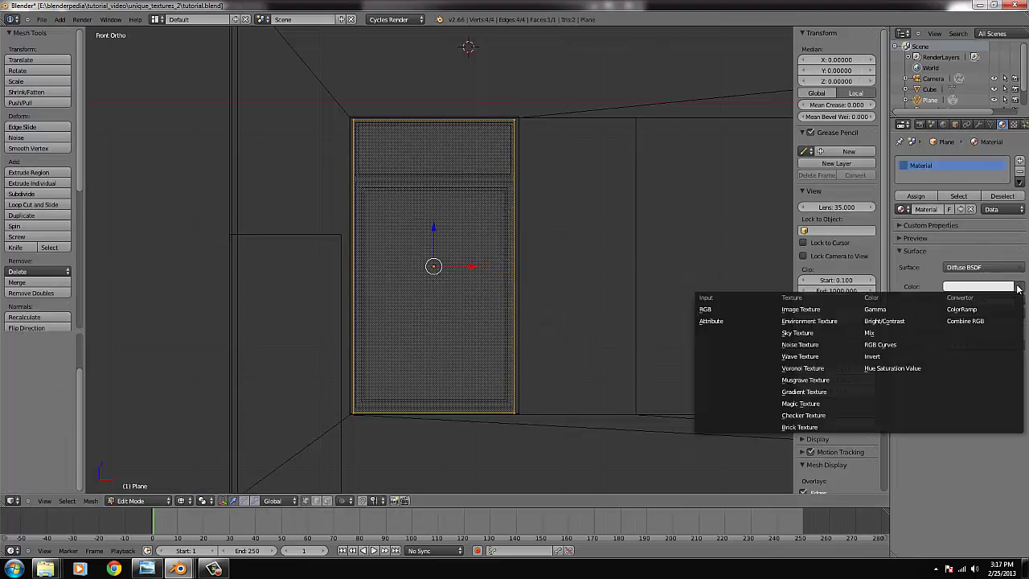
pyautogui.click(747, 306)
pyautogui.click(999, 299)
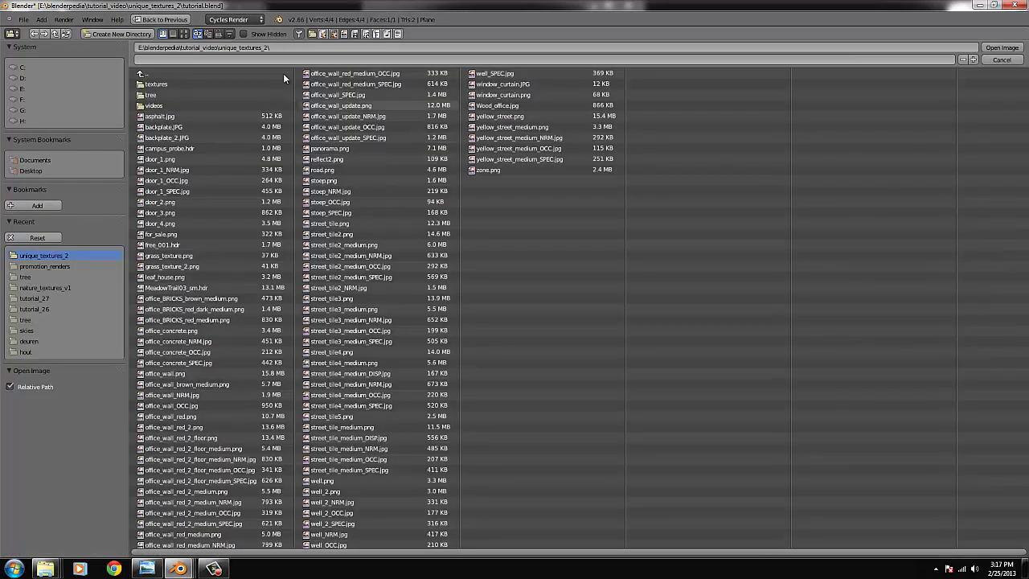
pyautogui.click(184, 34)
pyautogui.scroll(-2, 431, 346)
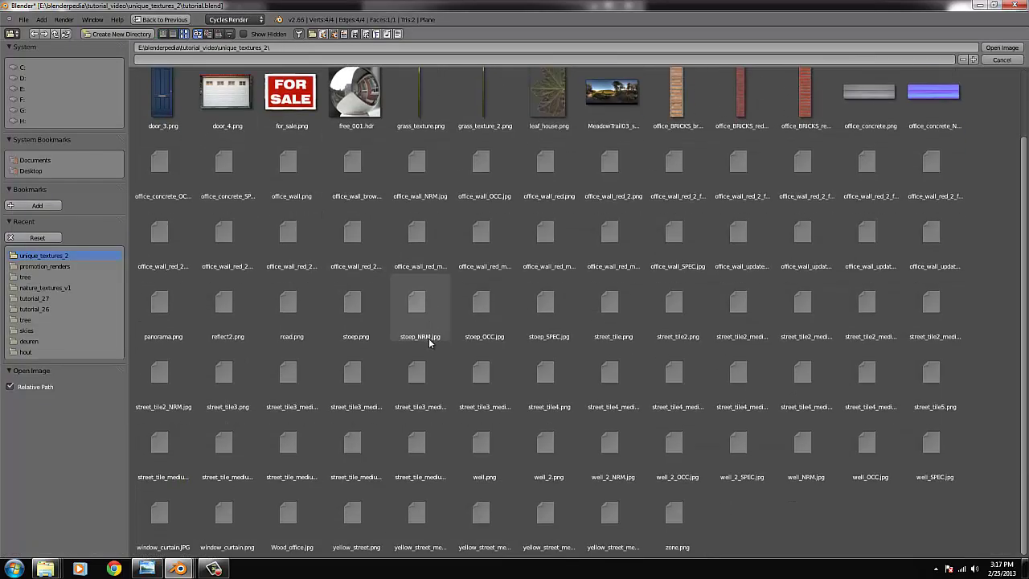
pyautogui.click(241, 508)
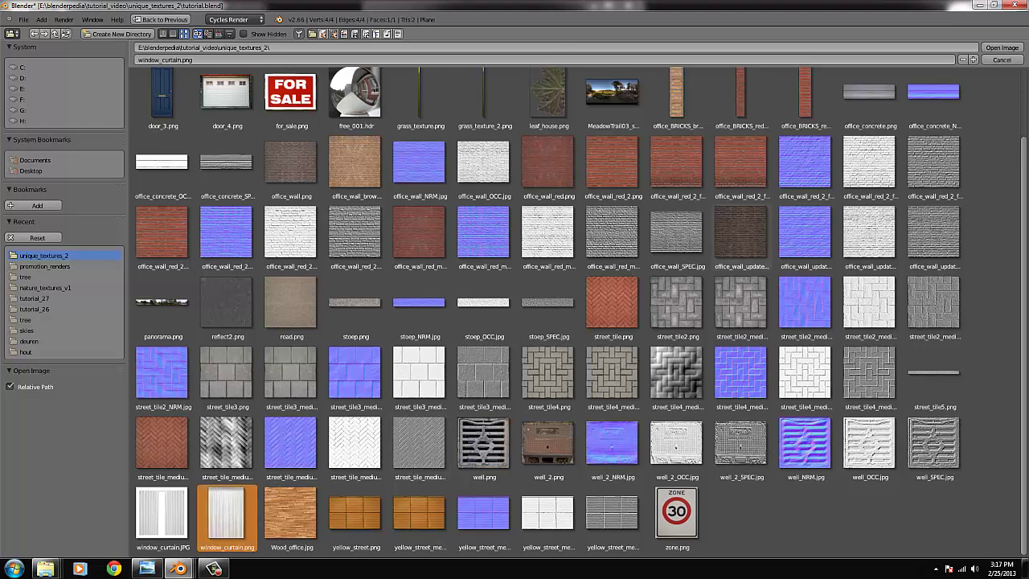
pyautogui.click(1001, 47)
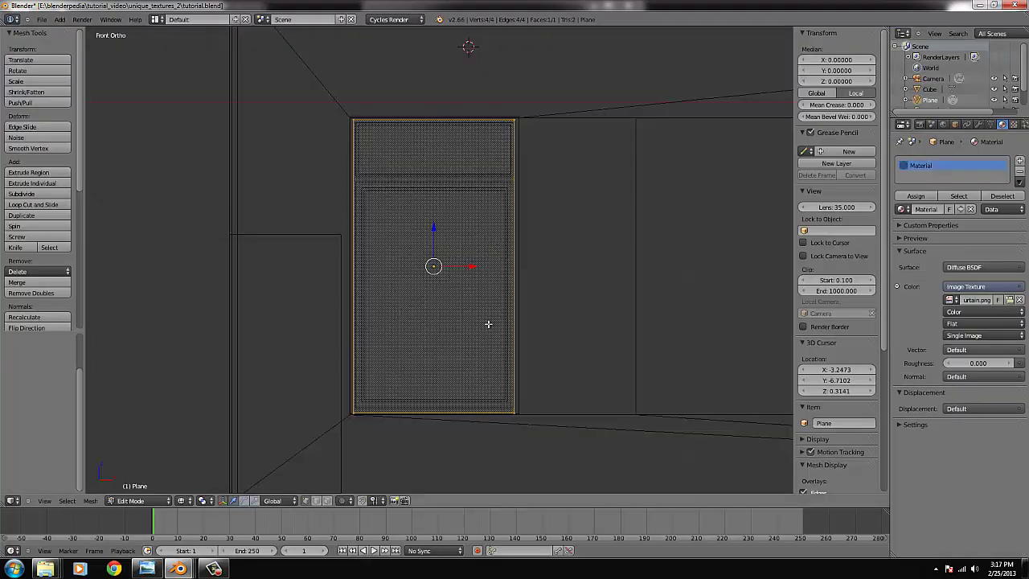
# Scale the plane's UVs along X over the middle of the curtain image in the UV/Image Editor, then return to the 3D View
pyautogui.click(11, 500)
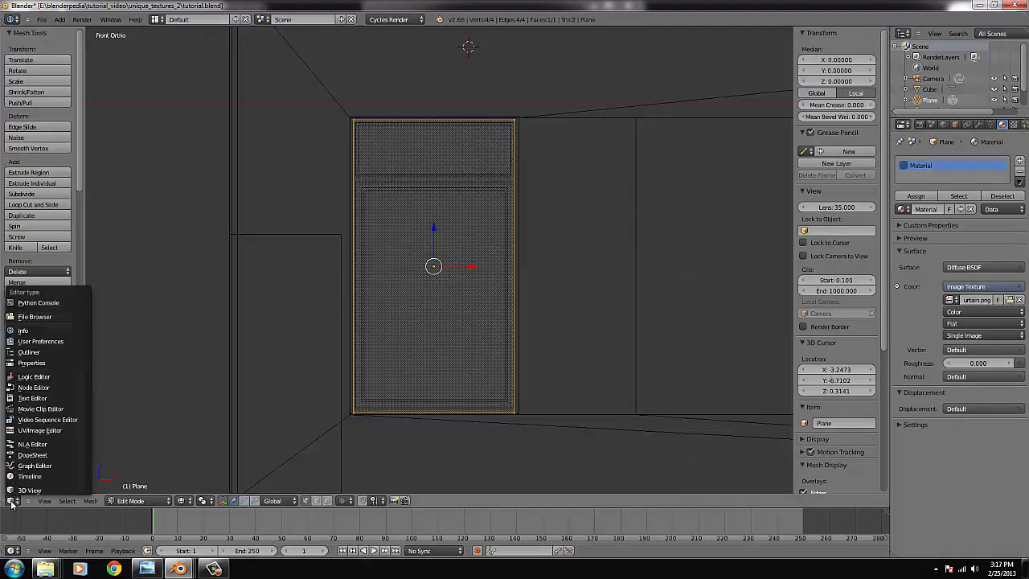
pyautogui.click(45, 430)
pyautogui.scroll(3, 422, 345)
pyautogui.moveTo(421, 344); pyautogui.dragTo(486, 265, button='middle')
pyautogui.scroll(7, 486, 266)
pyautogui.moveTo(519, 159); pyautogui.dragTo(466, 279, button='middle')
pyautogui.press('s')
pyautogui.press('x')
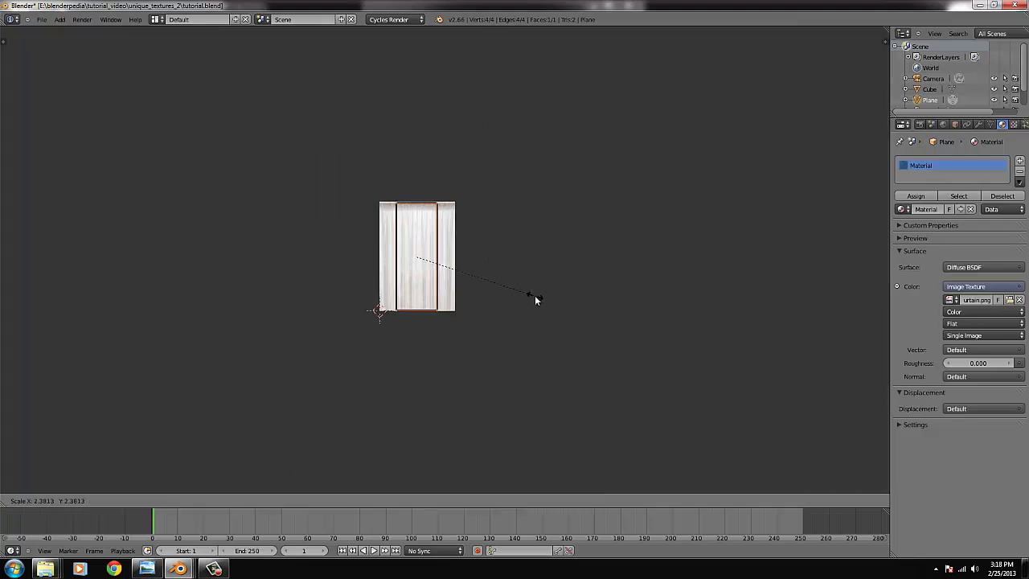
pyautogui.click(574, 302)
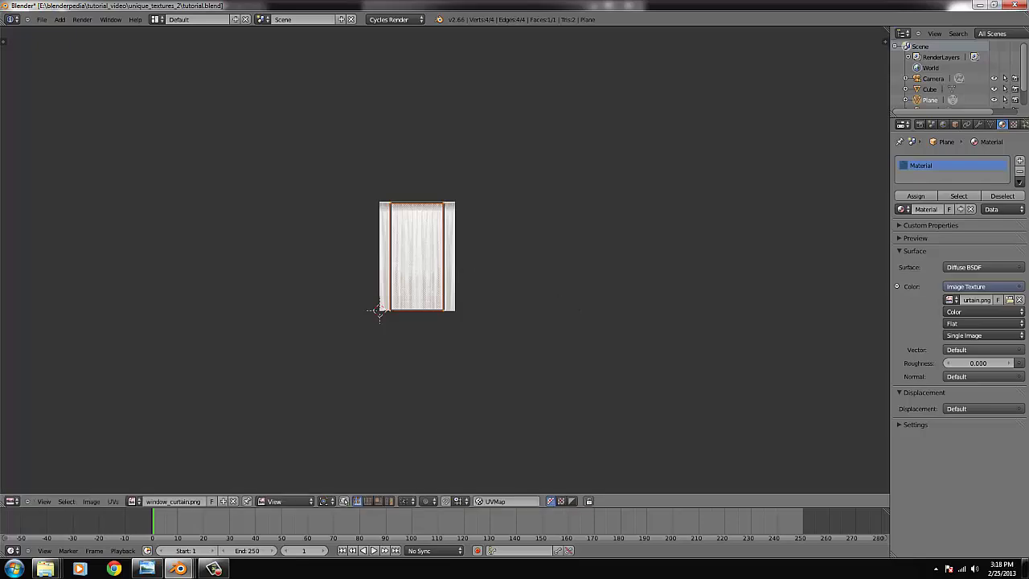
pyautogui.click(12, 500)
pyautogui.click(40, 485)
# In Object Mode, move the curtain plane along the Y axis up to the window opening, at about Y -2.28
pyautogui.press('Tab')
pyautogui.moveTo(434, 313); pyautogui.dragTo(455, 325, button='middle')
pyautogui.press('z')
pyautogui.scroll(1, 455, 320)
pyautogui.scroll(-5, 455, 321)
pyautogui.scroll(-1, 439, 278)
pyautogui.moveTo(439, 278); pyautogui.dragTo(448, 283, button='middle')
pyautogui.press('g')
pyautogui.press('y')
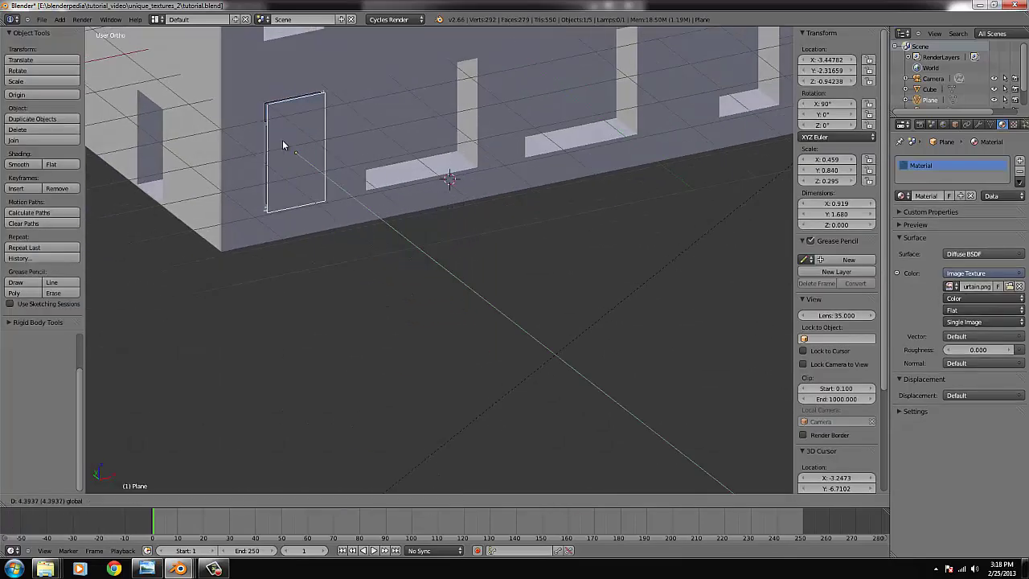
pyautogui.click(285, 145)
# Push the curtain plane along Y to about -2.167 so it sits behind the window glass
pyautogui.press('KP_Decimal')
pyautogui.scroll(4, 383, 225)
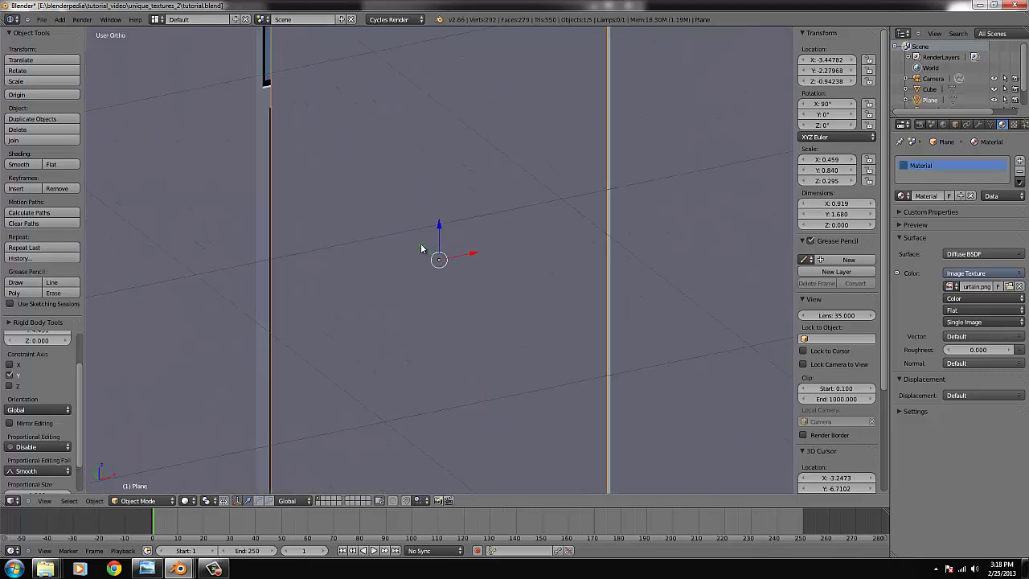
pyautogui.press('g')
pyautogui.press('y')
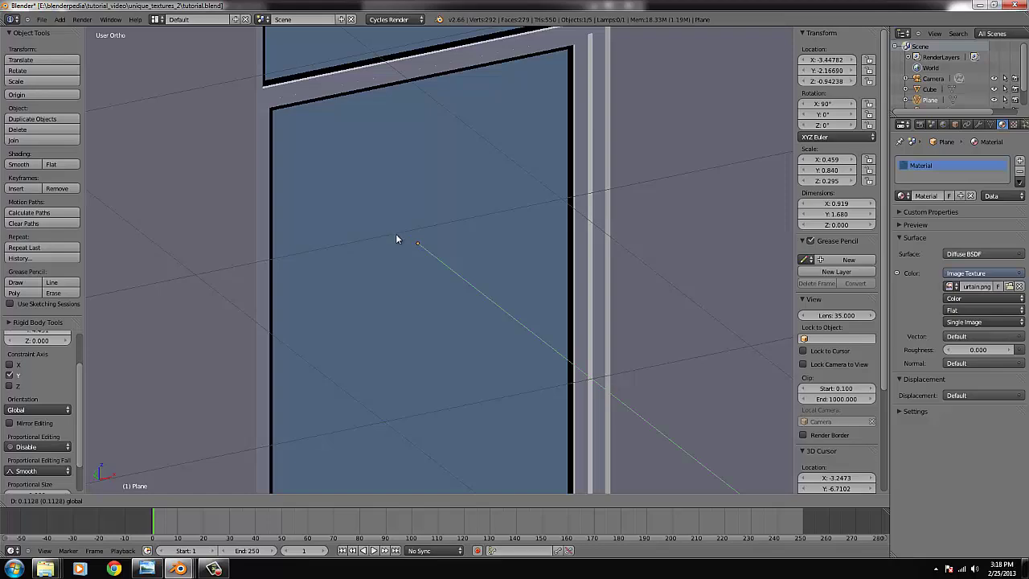
pyautogui.click(395, 234)
# Examine the curtained window and the house façade in rendered viewport shading, and open the World settings
pyautogui.scroll(-6, 467, 296)
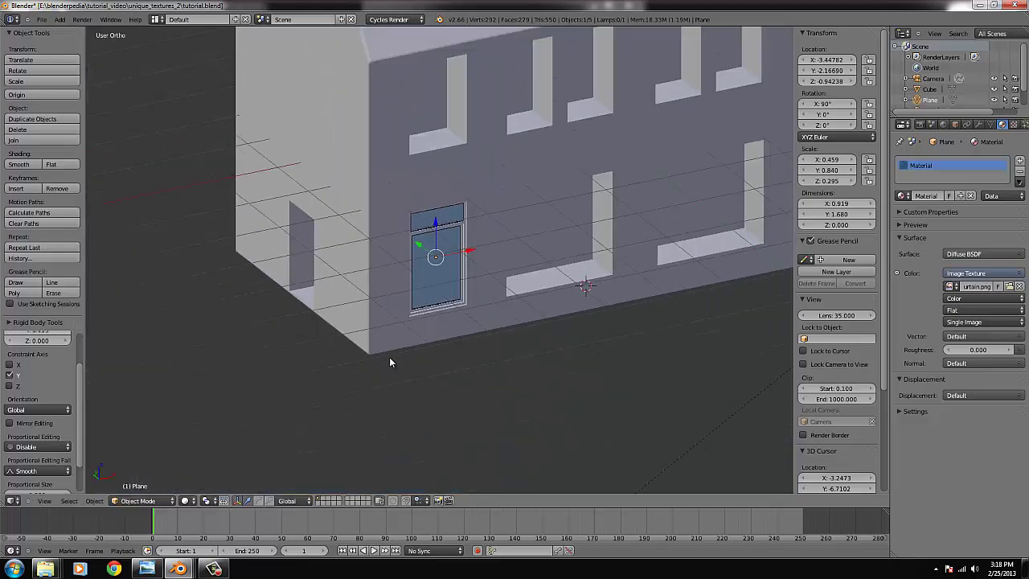
pyautogui.click(194, 500)
pyautogui.click(215, 430)
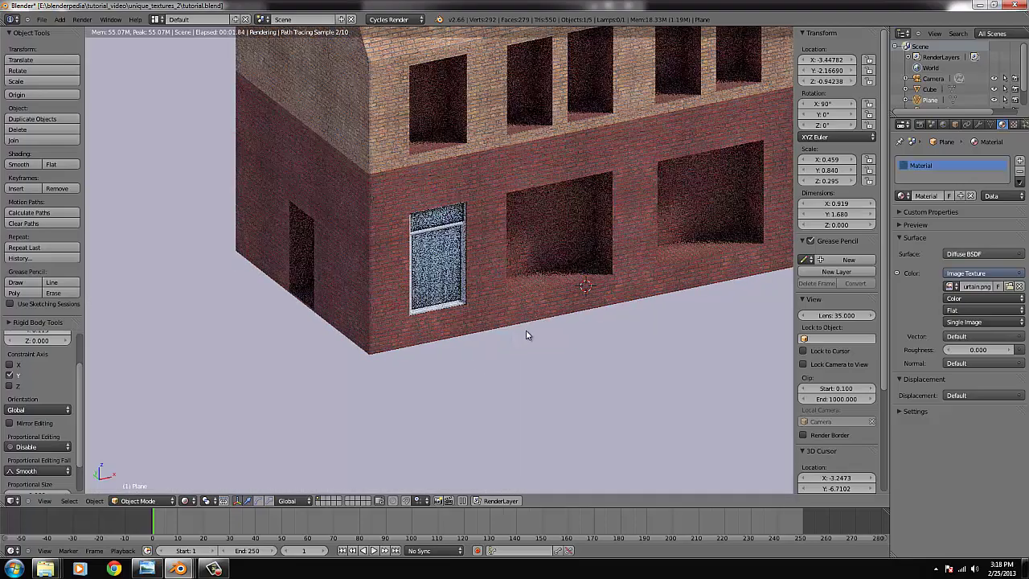
pyautogui.scroll(-1, 526, 337)
pyautogui.moveTo(526, 342); pyautogui.dragTo(529, 254, button='middle')
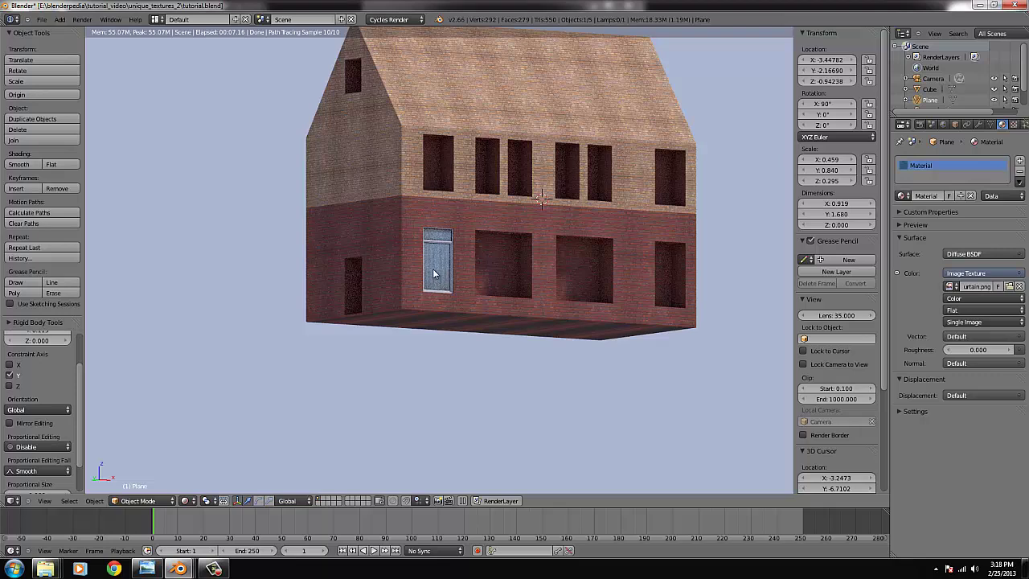
pyautogui.click(944, 125)
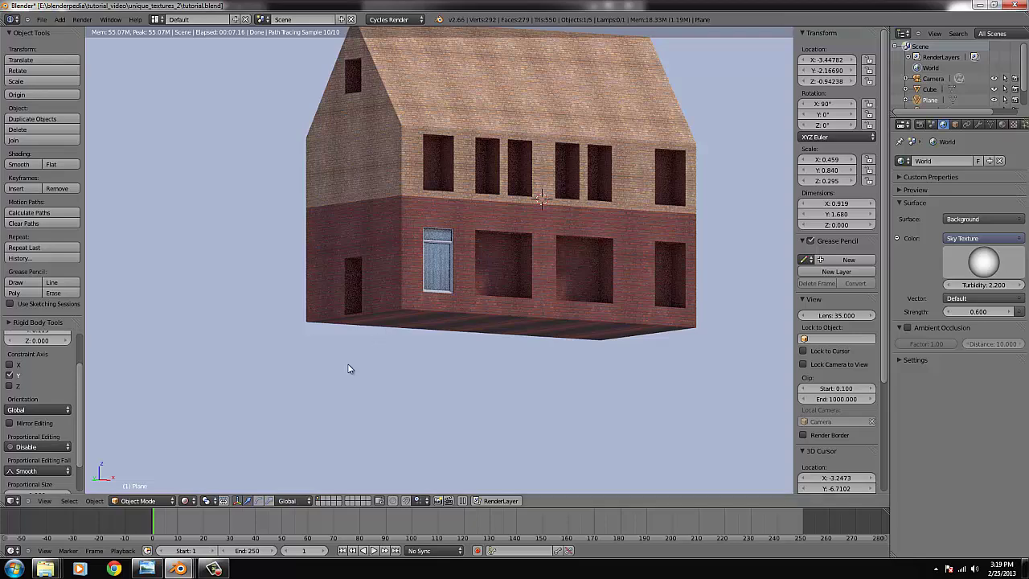
pyautogui.scroll(1, 322, 414)
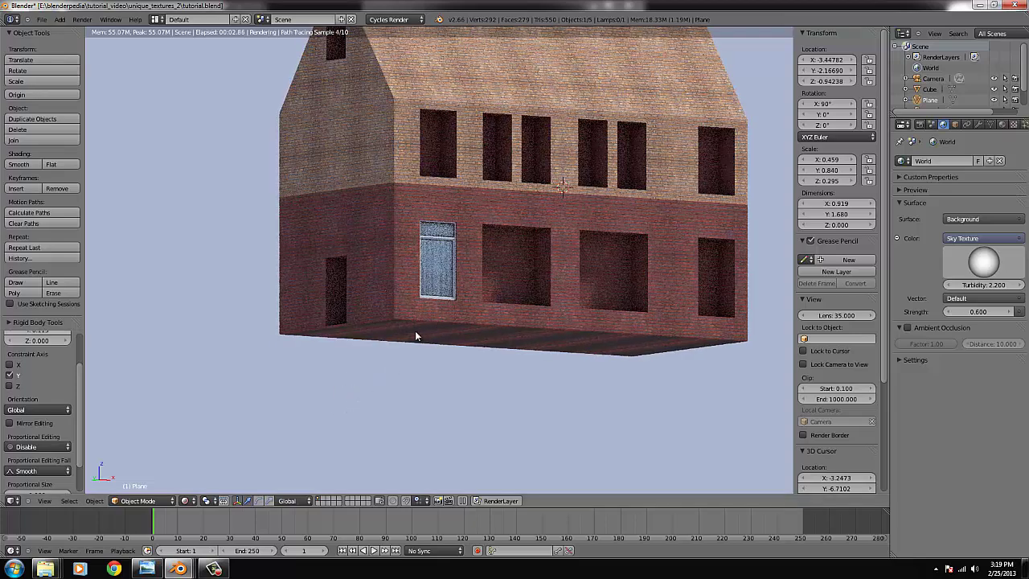
# In front wireframe view, duplicate the leftmost ground-floor window and its curtain along X into the second opening, at curtain X about -1.817
pyautogui.click(191, 500)
pyautogui.click(202, 471)
pyautogui.press('KP_1')
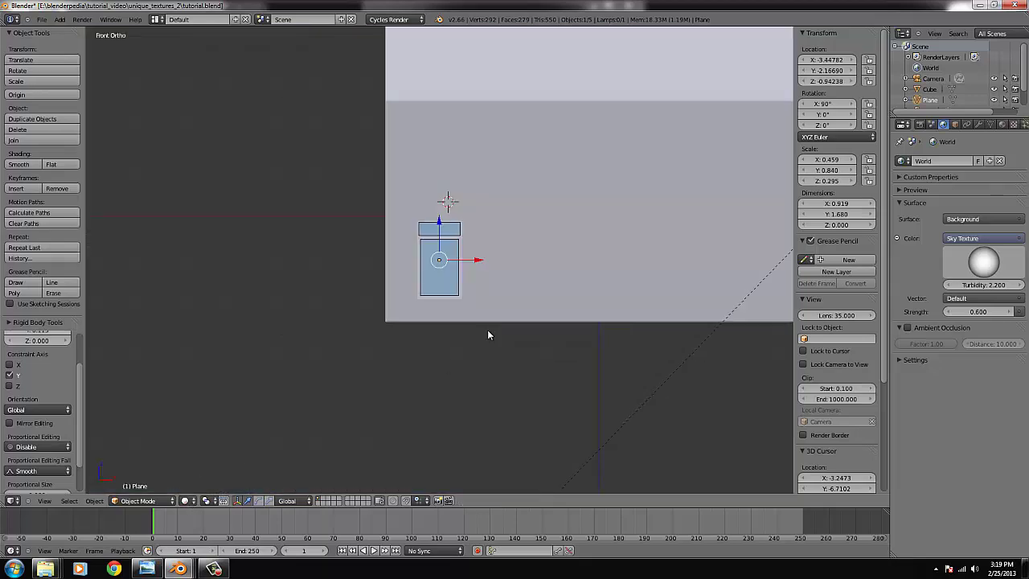
pyautogui.press('z')
pyautogui.scroll(5, 460, 275)
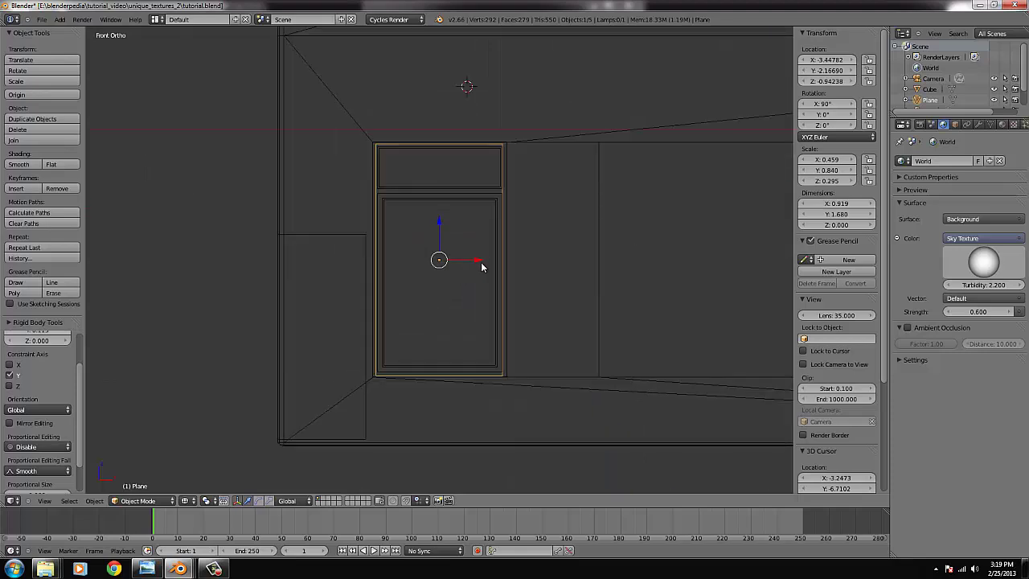
pyautogui.press('v')
pyautogui.press('v')
pyautogui.press('b')
pyautogui.moveTo(483, 246)
pyautogui.mouseDown()
pyautogui.moveTo(439, 201)
pyautogui.moveTo(450, 205)
pyautogui.mouseUp()
pyautogui.scroll(-6, 466, 229)
pyautogui.scroll(4, 482, 278)
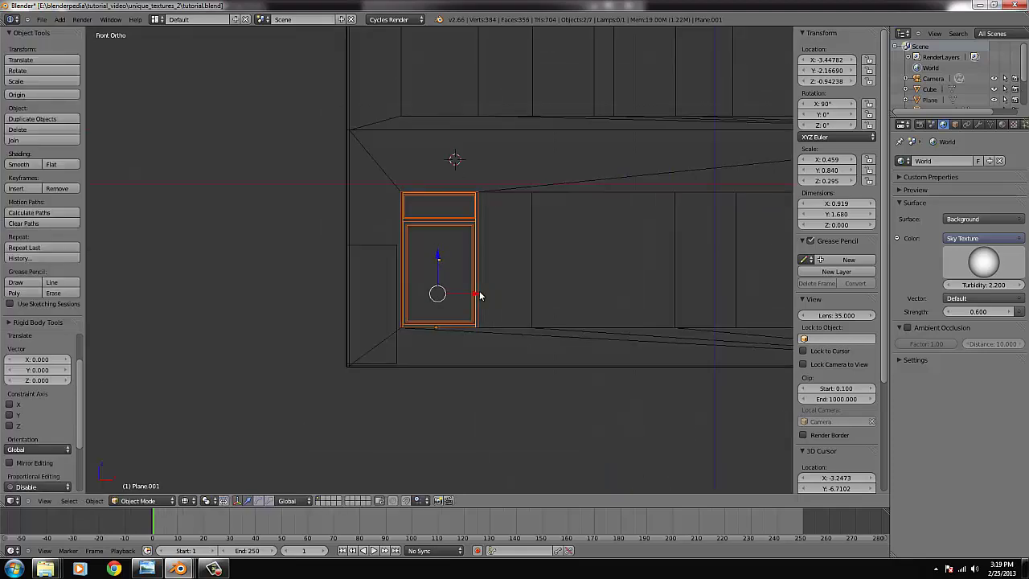
pyautogui.hotkey('shift', 'd')
pyautogui.press('x')
pyautogui.click(615, 332)
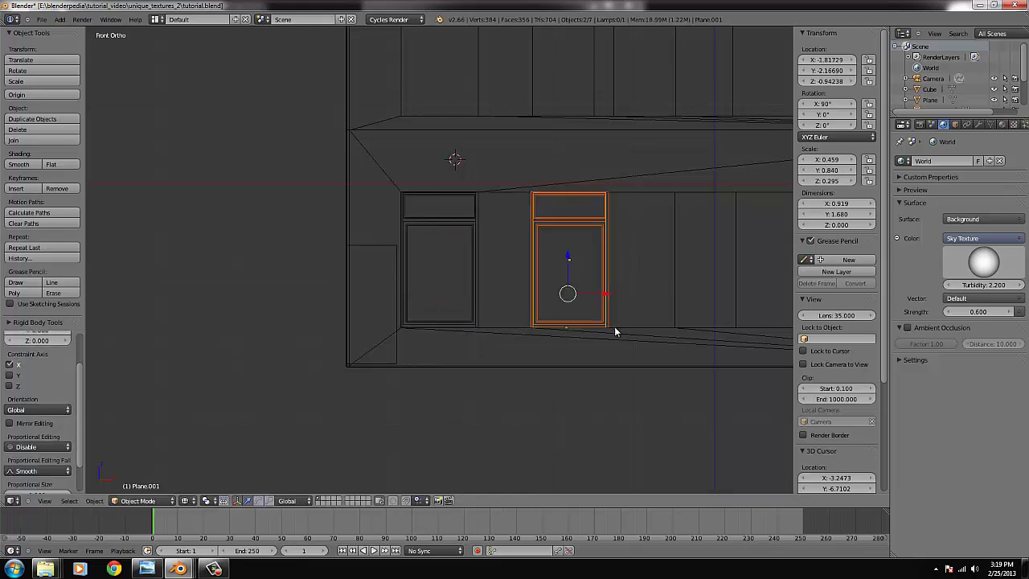
# Widen the duplicated window frame by moving its right-side vertices about 0.839 along X to the far edge of the second opening
pyautogui.press('Tab')
pyautogui.press('Tab')
pyautogui.rightClick(611, 326)
pyautogui.press('Tab')
pyautogui.rightClick(610, 324)
pyautogui.press('b')
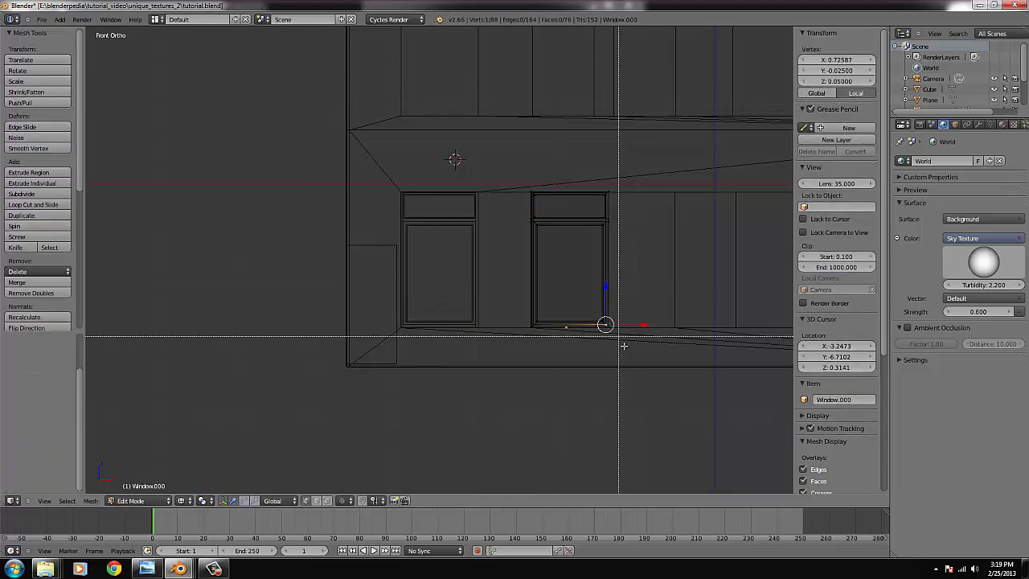
pyautogui.moveTo(624, 347); pyautogui.dragTo(586, 190)
pyautogui.press('g')
pyautogui.press('x')
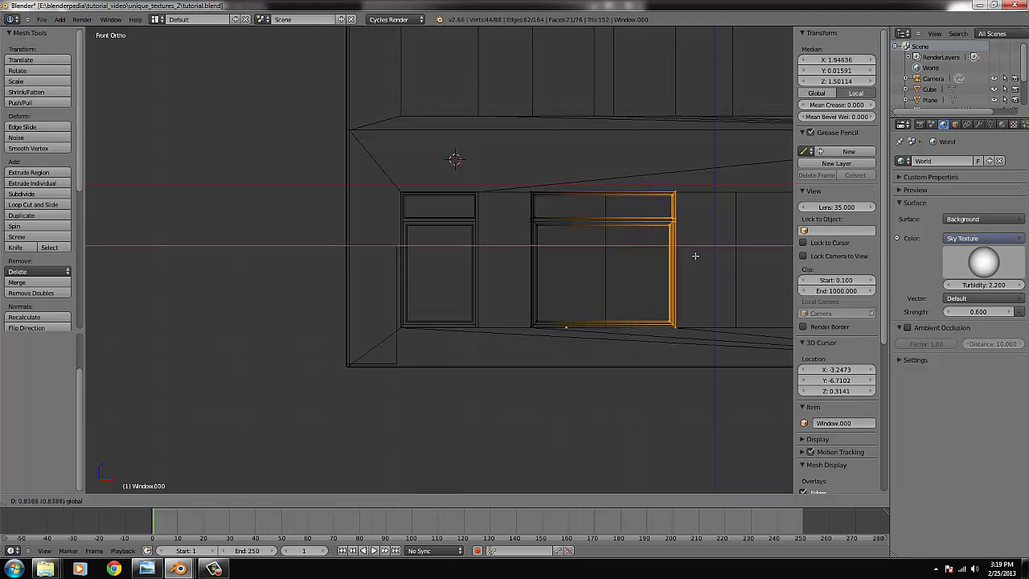
pyautogui.click(696, 257)
pyautogui.press('Tab')
# Widen the duplicated curtain plane to match its frame by moving its right edge about 0.825 along X
pyautogui.rightClick(606, 285)
pyautogui.press('Tab')
pyautogui.rightClick(613, 325)
pyautogui.press('b')
pyautogui.moveTo(623, 349); pyautogui.dragTo(594, 216)
pyautogui.keyDown('shift'); pyautogui.rightClick(596, 214); pyautogui.keyUp('shift')
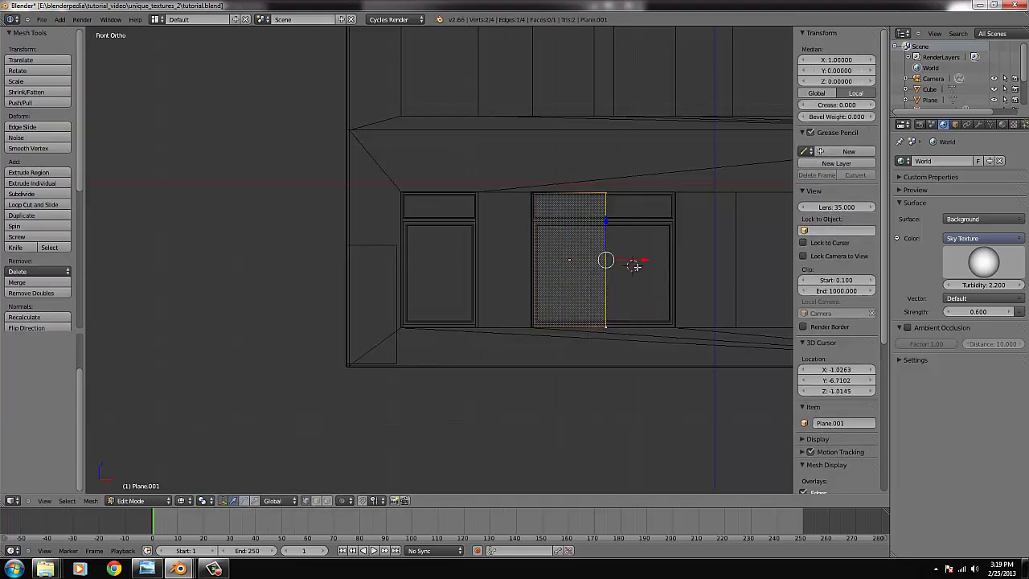
pyautogui.press('g')
pyautogui.press('x')
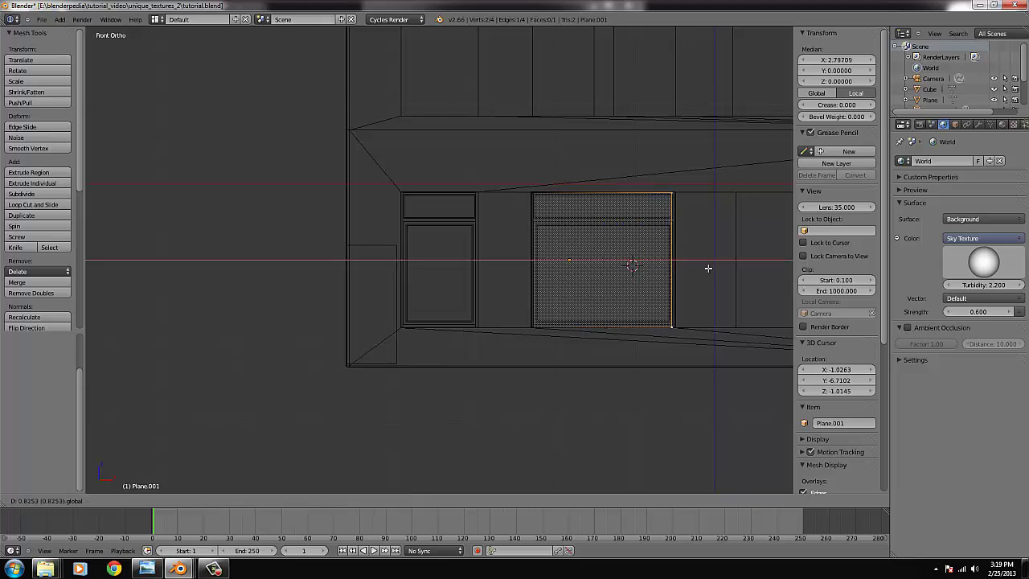
pyautogui.click(709, 268)
pyautogui.press('Tab')
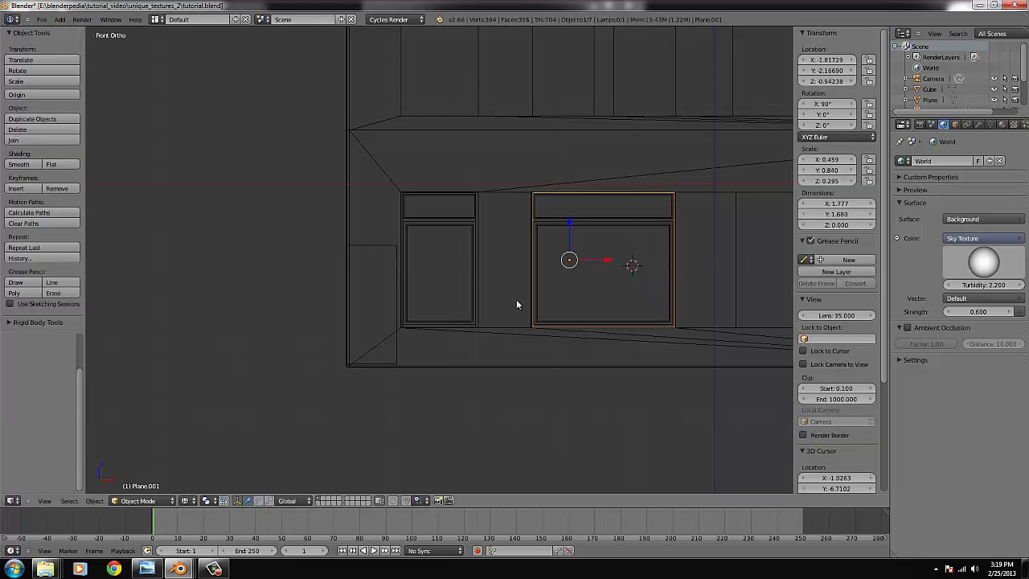
# Open the whole widened curtain plane's UVs in the UV/Image Editor and scale them along X well beyond the curtain image's width
pyautogui.press('Tab')
pyautogui.press('a')
pyautogui.click(13, 501)
pyautogui.click(45, 430)
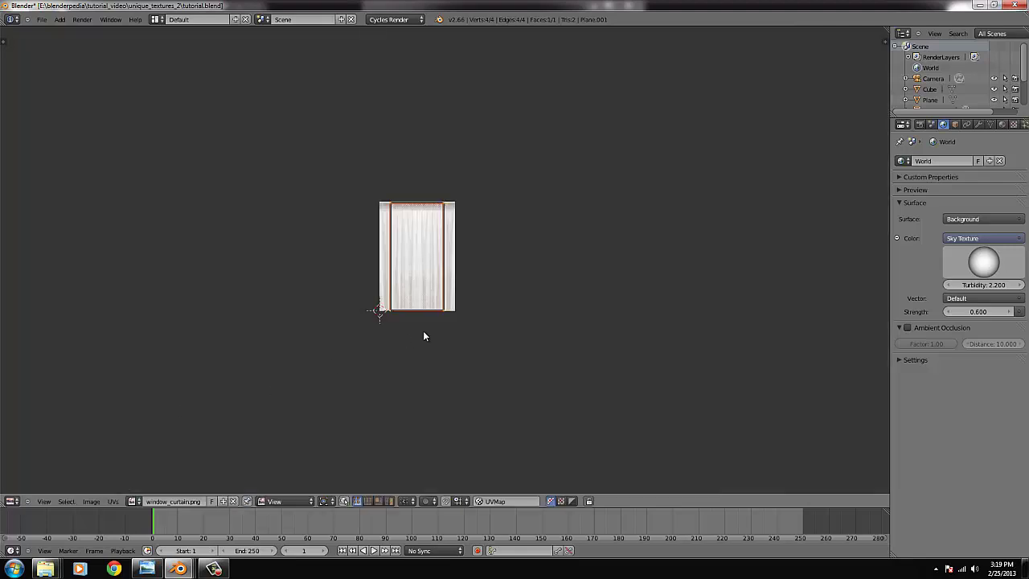
pyautogui.press('s')
pyautogui.press('x')
pyautogui.click(598, 312)
# Fine-tune the UVs' width, align their left edge with the curtain image's left edge, and return to the 3D View in Object Mode
pyautogui.press('g')
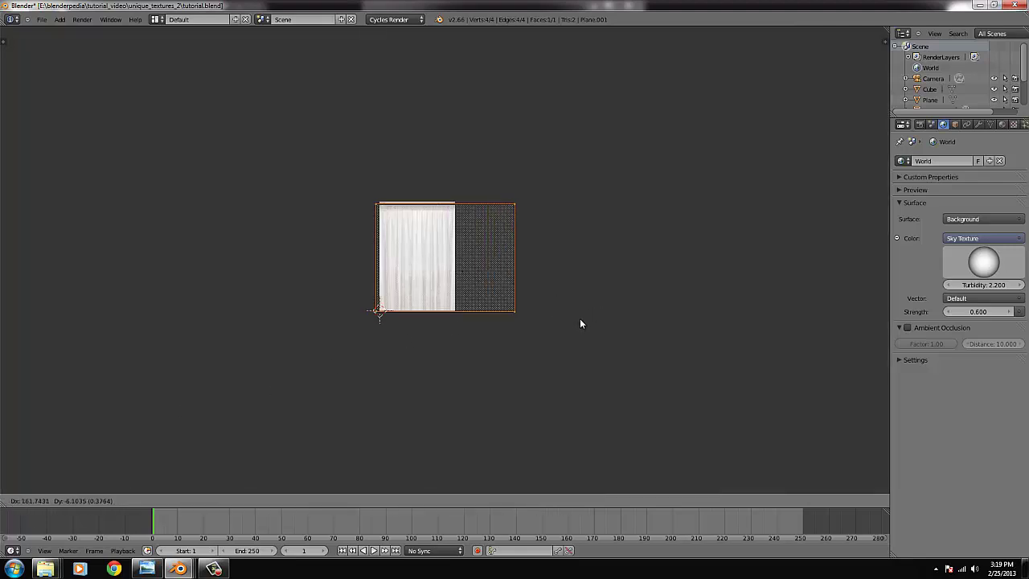
pyautogui.click(581, 317)
pyautogui.press('s')
pyautogui.press('x')
pyautogui.click(569, 318)
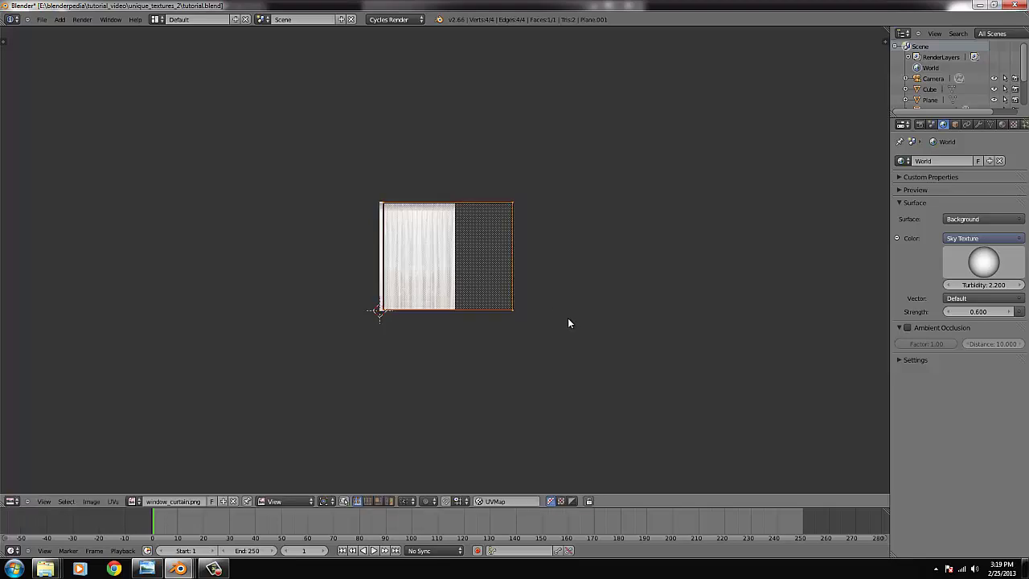
pyautogui.press('g')
pyautogui.press('x')
pyautogui.click(701, 313)
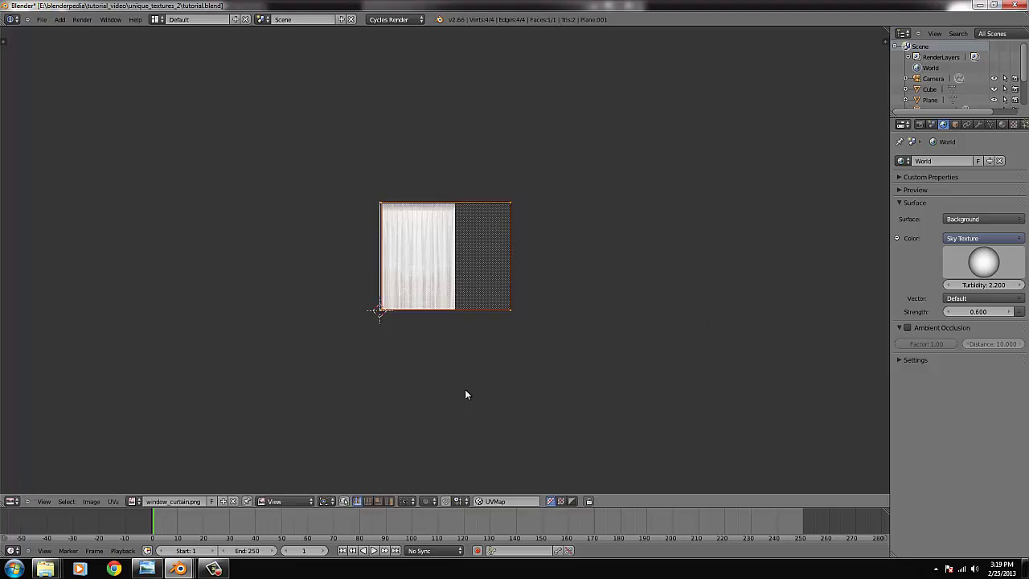
pyautogui.click(12, 501)
pyautogui.click(27, 490)
pyautogui.press('Tab')
# Duplicate the leftmost ground-floor window with its curtain along X into the rightmost opening, at window X about 3.82
pyautogui.rightClick(471, 271)
pyautogui.keyDown('shift'); pyautogui.rightClick(473, 271); pyautogui.keyUp('shift')
pyautogui.scroll(-3, 501, 259)
pyautogui.hotkey('shift', 'd')
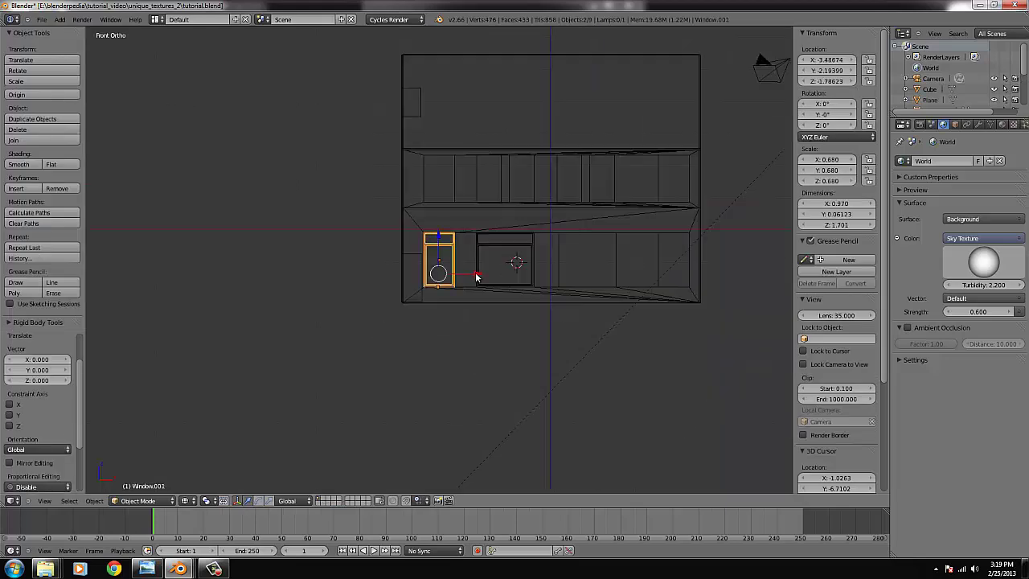
pyautogui.press('x')
pyautogui.click(707, 275)
pyautogui.press('KP_Decimal')
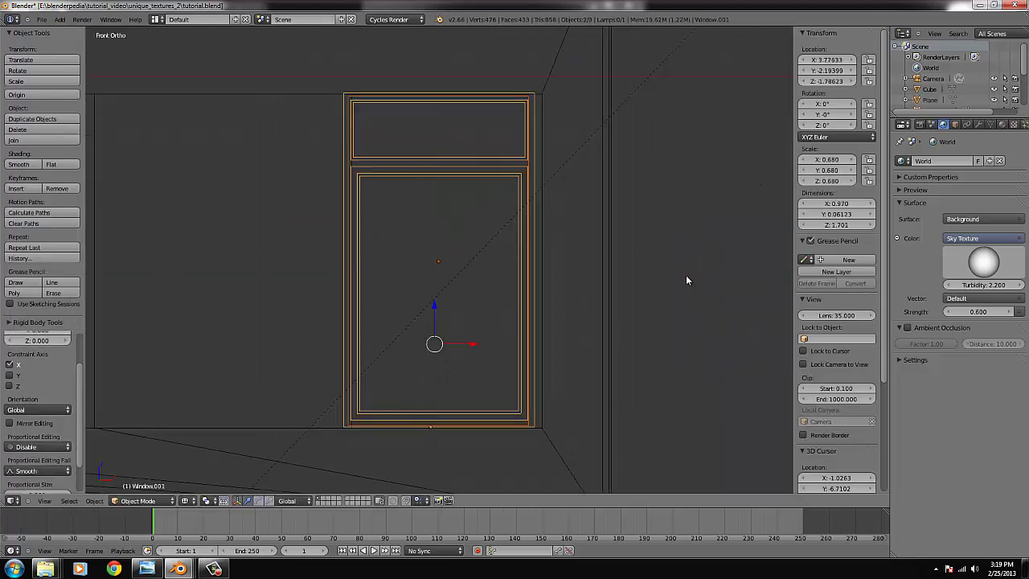
pyautogui.press('g')
pyautogui.press('x')
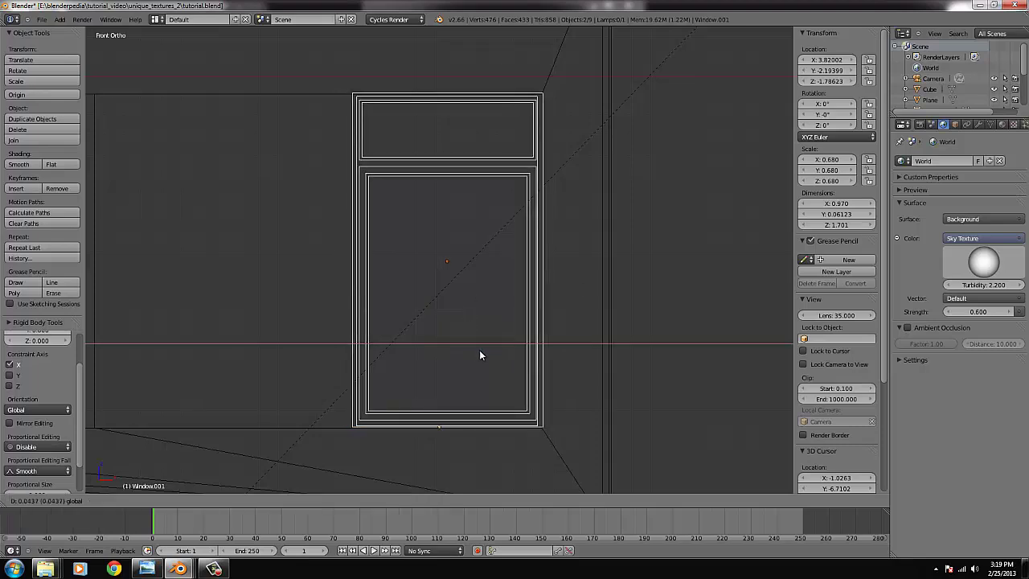
pyautogui.click(479, 350)
# Duplicate the wide ground-floor window frame along X into the third opening, at X about 0.702
pyautogui.scroll(-4, 239, 282)
pyautogui.scroll(-5, 243, 285)
pyautogui.rightClick(260, 247)
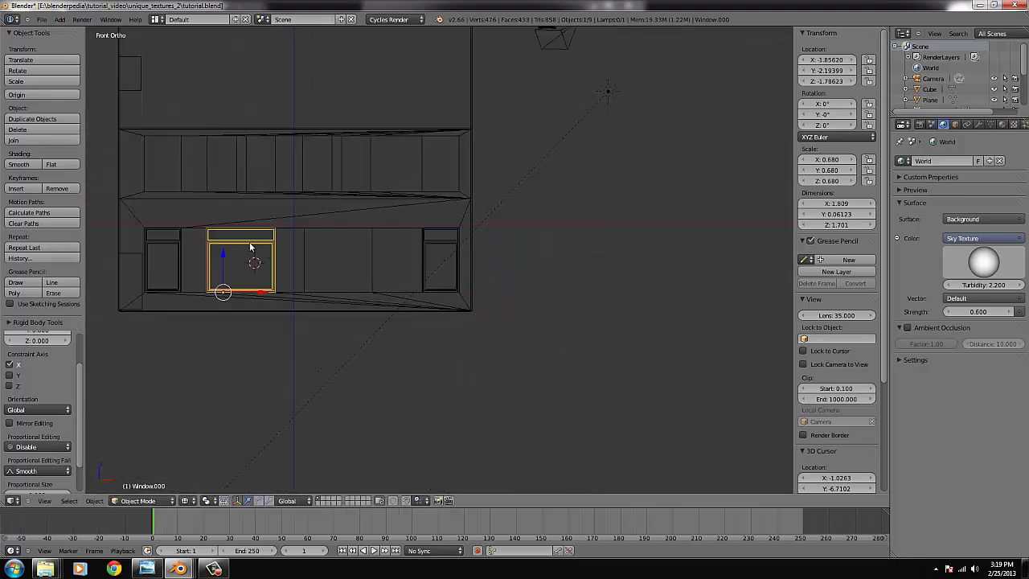
pyautogui.press('g')
pyautogui.rightClick(265, 281)
pyautogui.hotkey('shift', 'd')
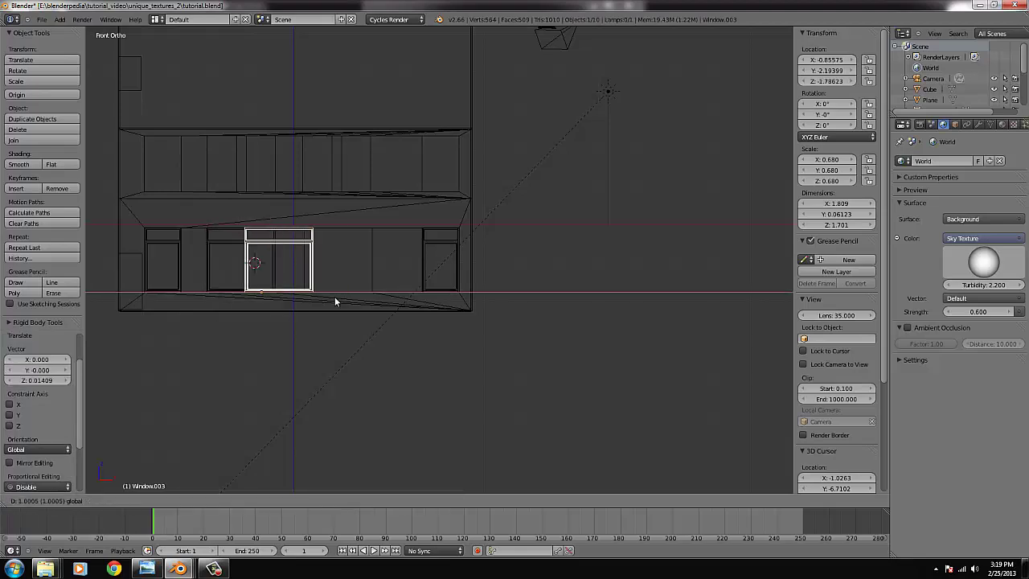
pyautogui.click(355, 305)
pyautogui.press('KP_Decimal')
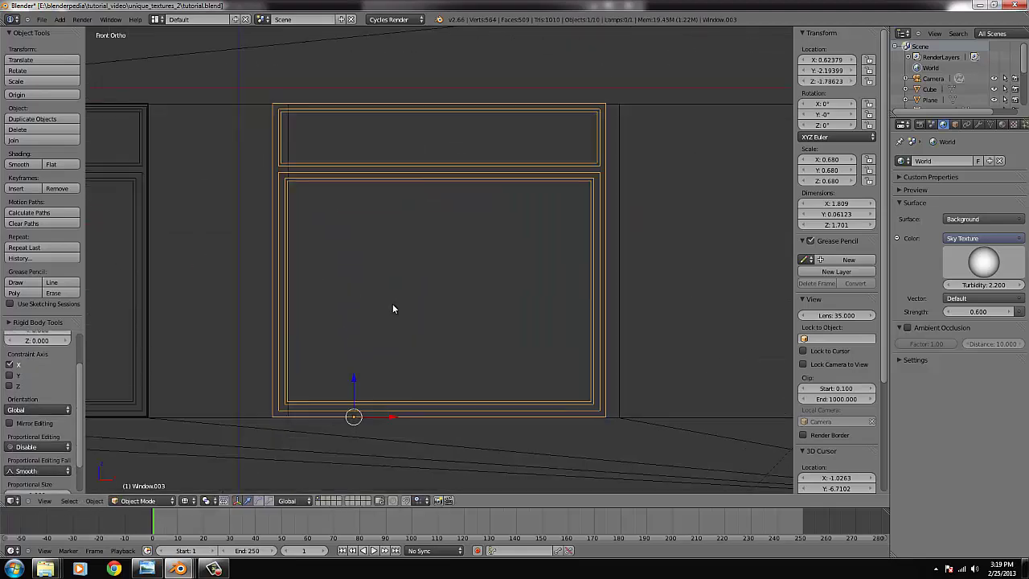
pyautogui.press('g')
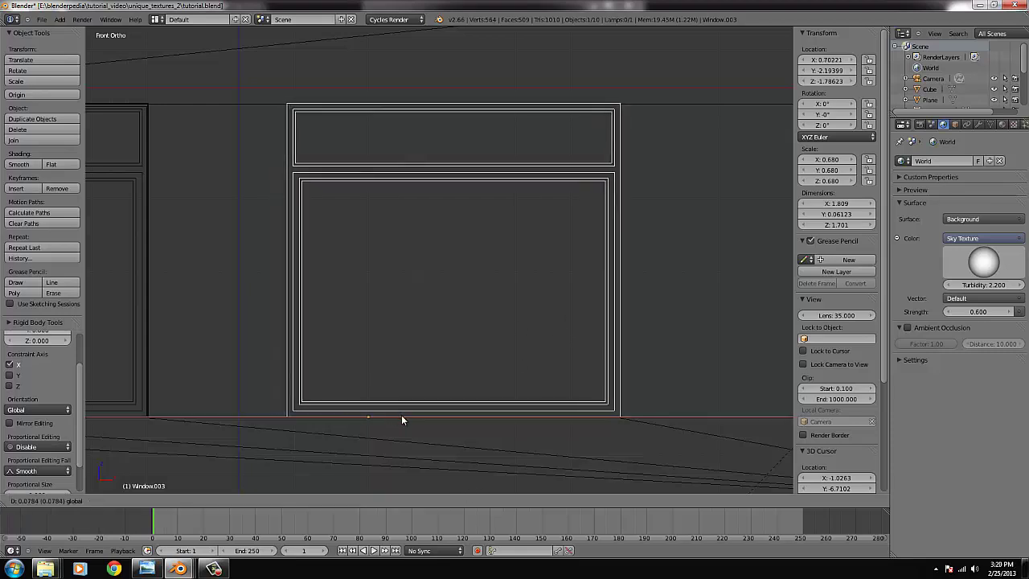
pyautogui.click(401, 415)
# Duplicate the leftmost ground-floor window frame up along Z into the upper-floor opening above it, at Z about 0.608
pyautogui.scroll(-8, 360, 299)
pyautogui.rightClick(252, 243)
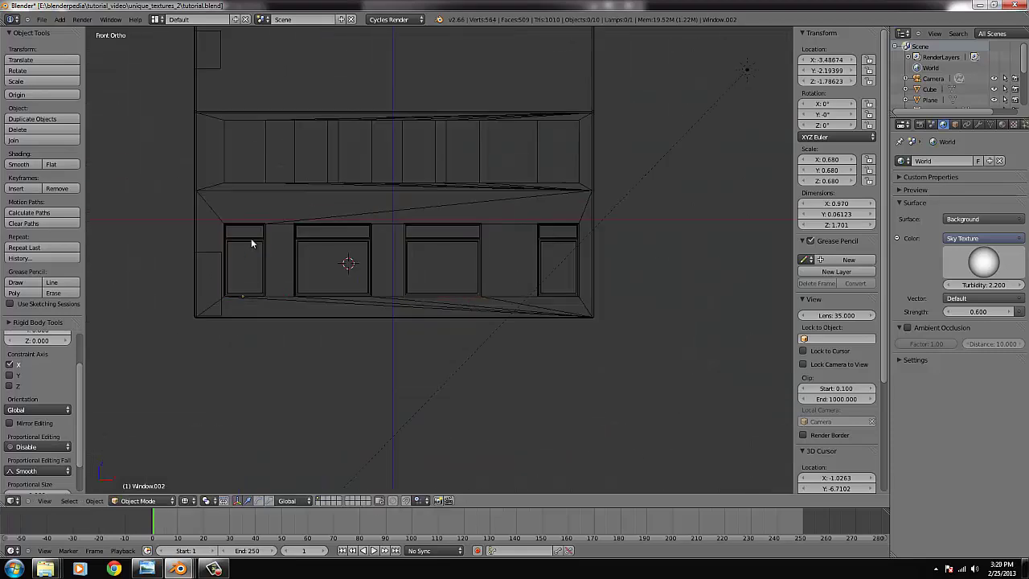
pyautogui.rightClick(251, 245)
pyautogui.press('KP_Decimal')
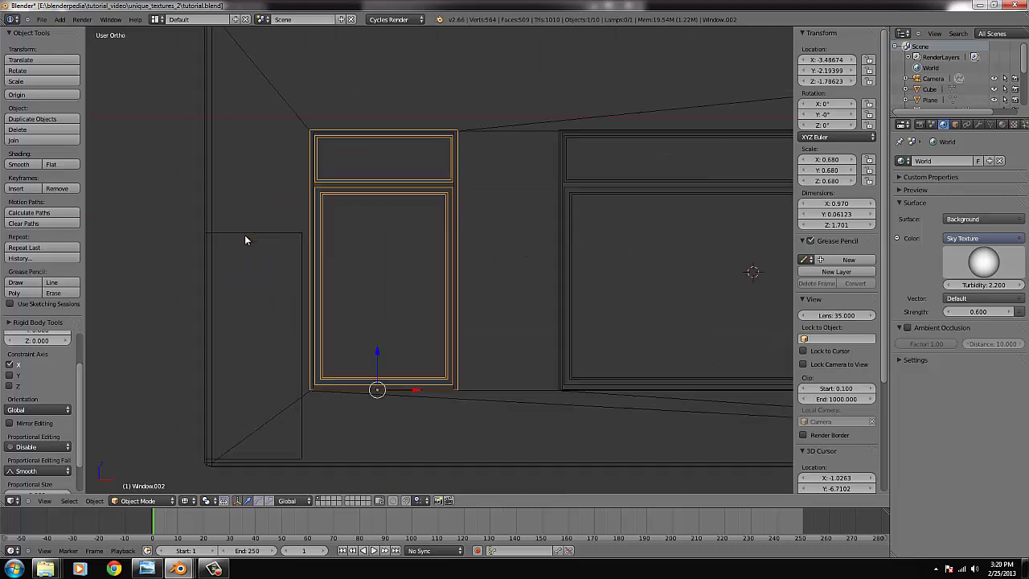
pyautogui.scroll(-3, 492, 266)
pyautogui.hotkey('shift', 'd')
pyautogui.press('z')
pyautogui.click(457, 138)
pyautogui.press('KP_Decimal')
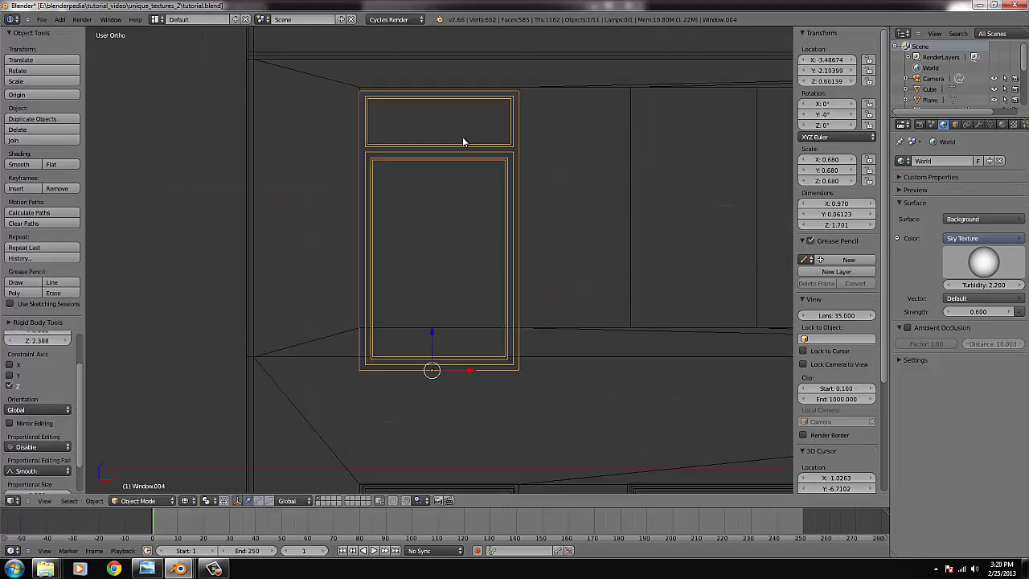
pyautogui.scroll(-5, 427, 268)
pyautogui.moveTo(436, 293); pyautogui.dragTo(436, 291)
# Shorten the upper-floor window to a height of about 1.445 by raising its bottom vertices along Z to the opening's lower edge
pyautogui.press('Tab')
pyautogui.press('Tab')
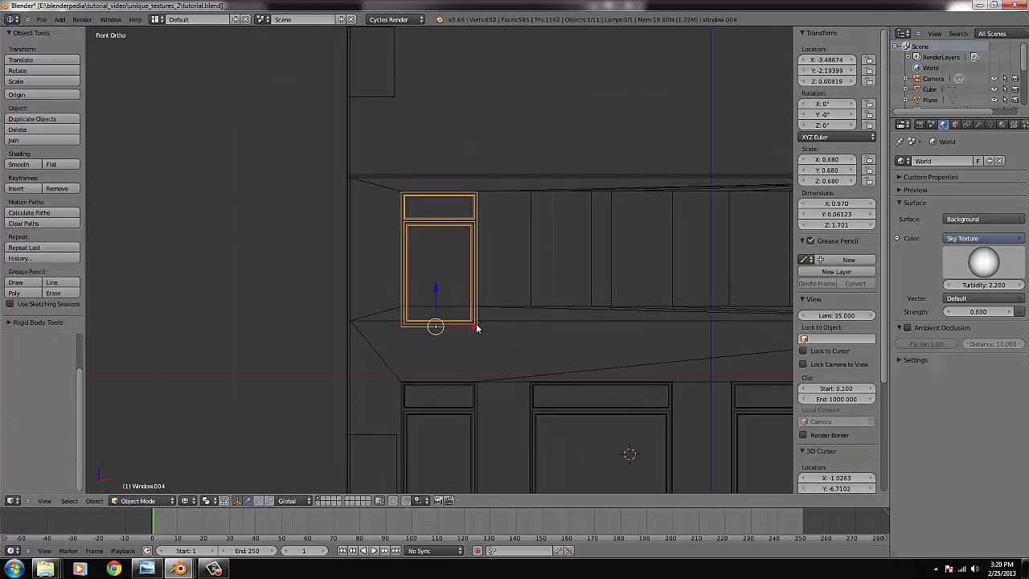
pyautogui.press('Tab')
pyautogui.rightClick(475, 325)
pyautogui.press('b')
pyautogui.moveTo(489, 340); pyautogui.dragTo(359, 302)
pyautogui.scroll(3, 418, 322)
pyautogui.moveTo(441, 328); pyautogui.dragTo(441, 304)
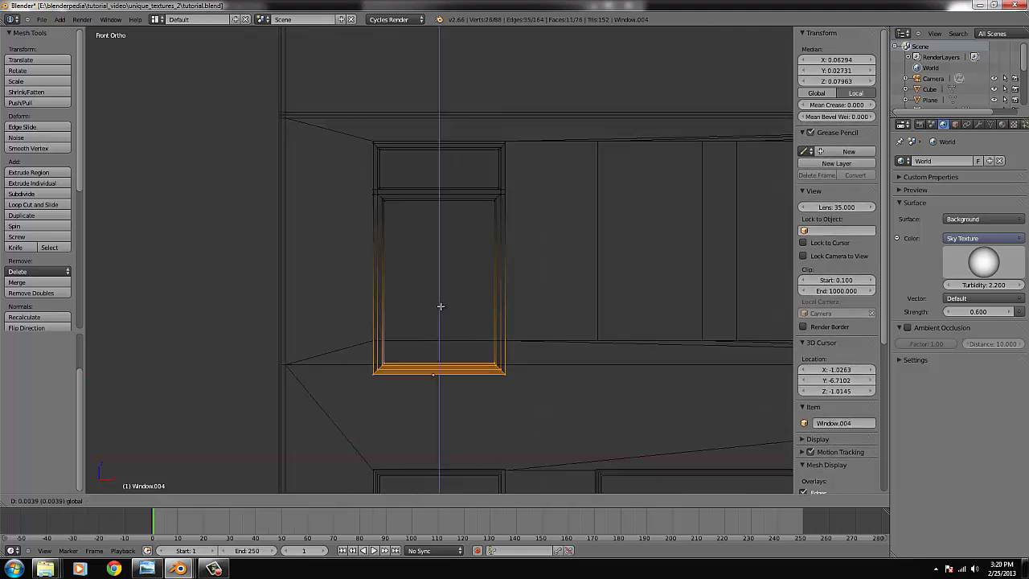
pyautogui.click(451, 333)
pyautogui.press('Tab')
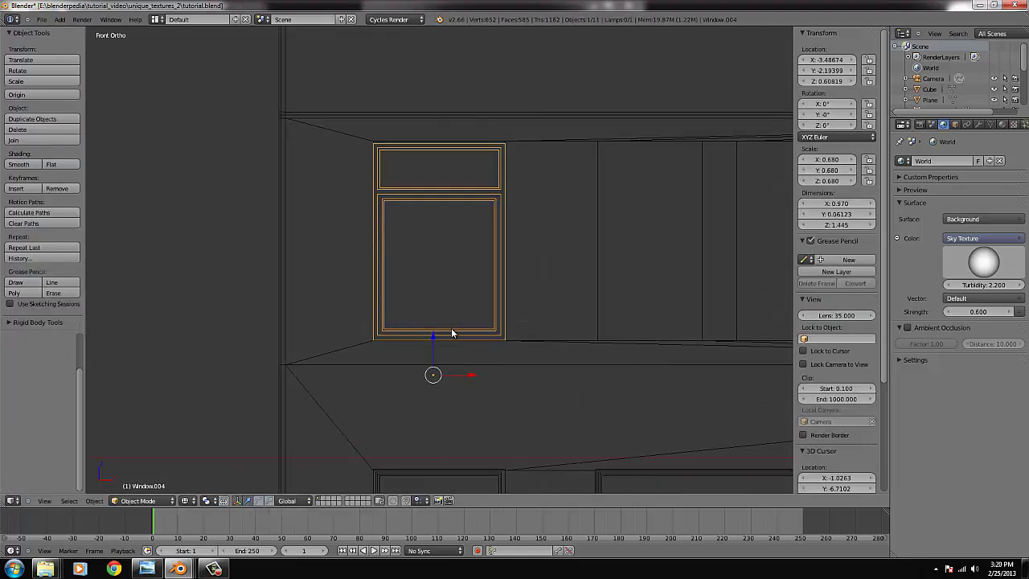
# Try to select the curtain plane behind the leftmost ground-floor window
pyautogui.rightClick(443, 342)
pyautogui.rightClick(383, 326)
pyautogui.moveTo(384, 328); pyautogui.dragTo(447, 357, button='middle')
pyautogui.rightClick(381, 346)
pyautogui.rightClick(386, 332)
pyautogui.rightClick(385, 332)
pyautogui.rightClick(390, 477)
pyautogui.moveTo(416, 423); pyautogui.dragTo(422, 408, button='middle')
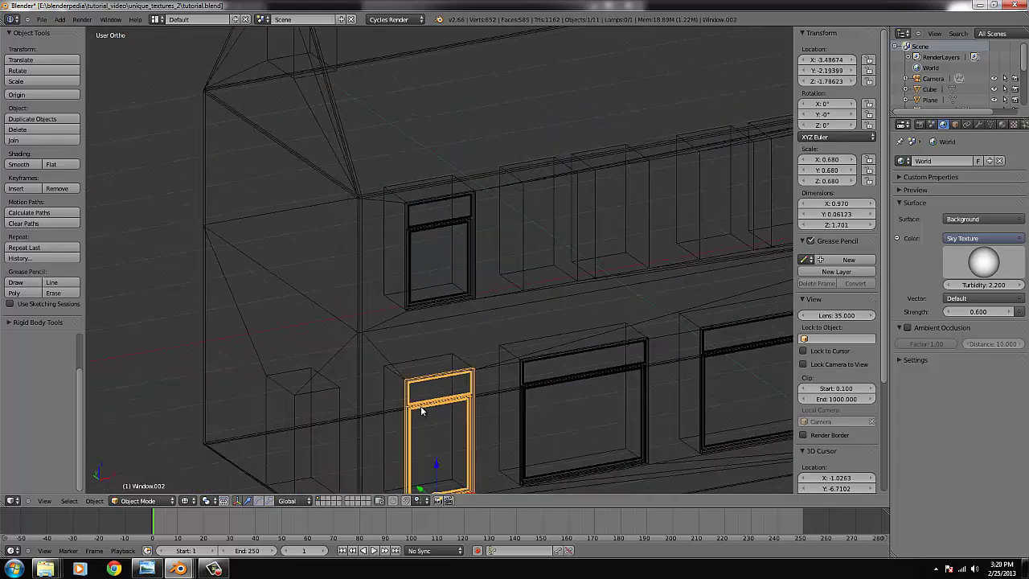
pyautogui.press('z')
pyautogui.rightClick(424, 408)
pyautogui.press('z')
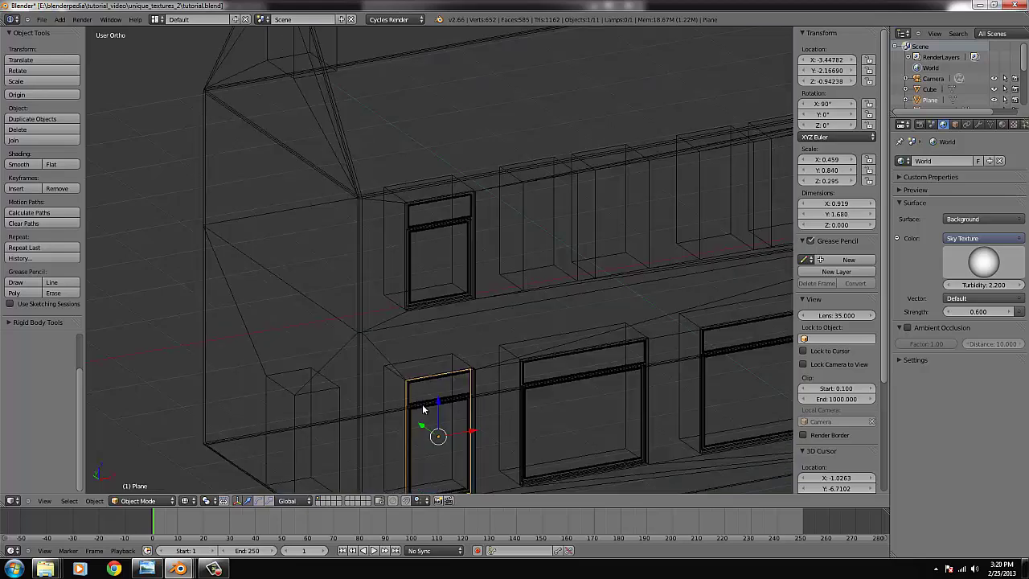
pyautogui.rightClick(427, 304)
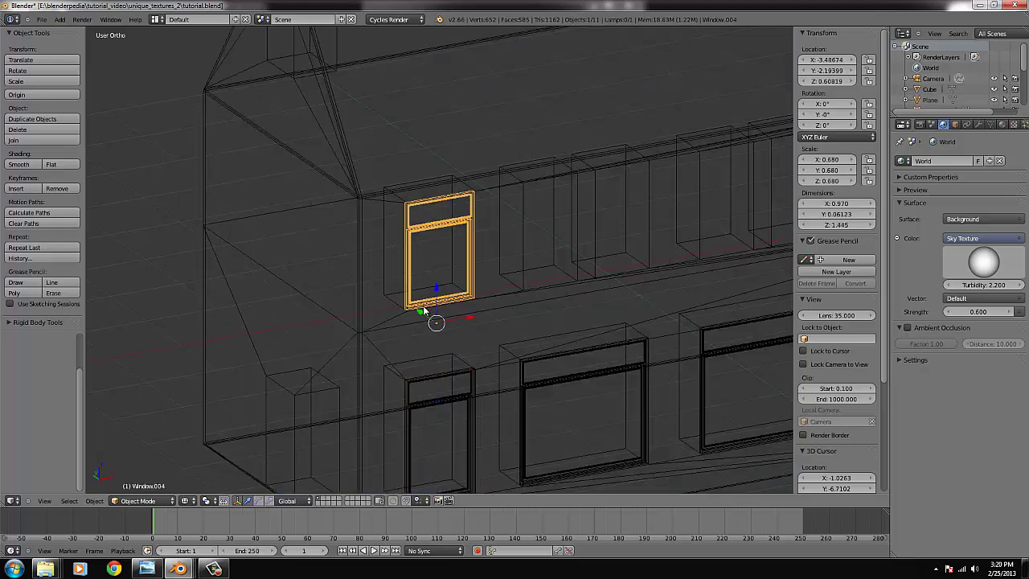
pyautogui.rightClick(424, 408)
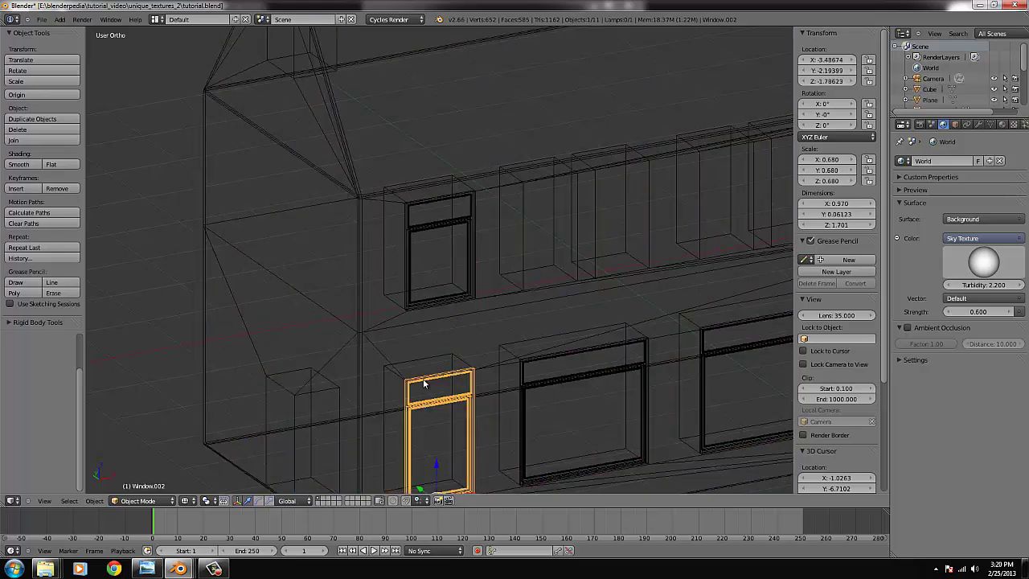
pyautogui.rightClick(419, 381)
pyautogui.rightClick(418, 383)
# Check the windows and curtains on the façade in rendered viewport shading, then return to wireframe
pyautogui.click(187, 501)
pyautogui.click(201, 432)
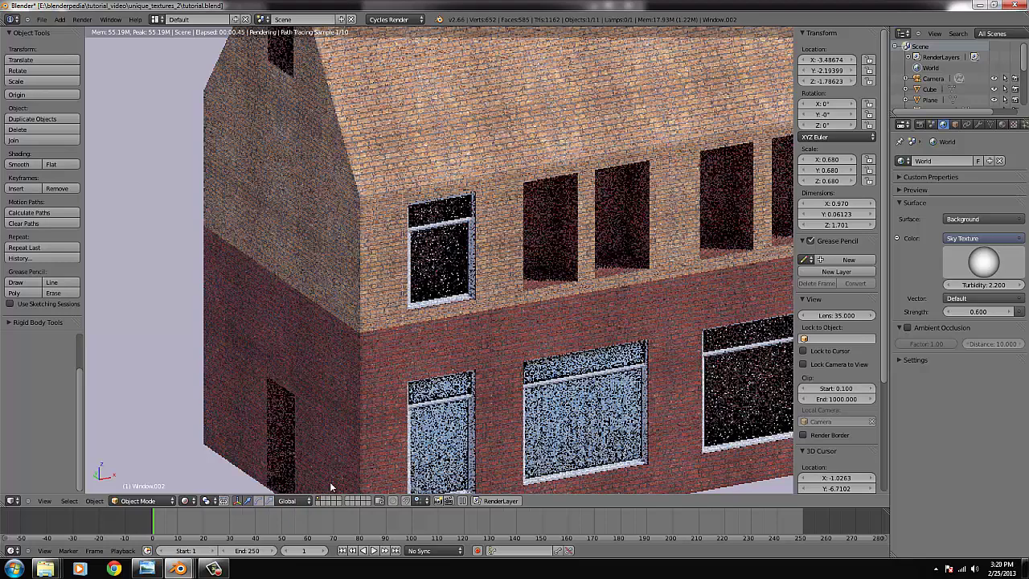
pyautogui.click(187, 501)
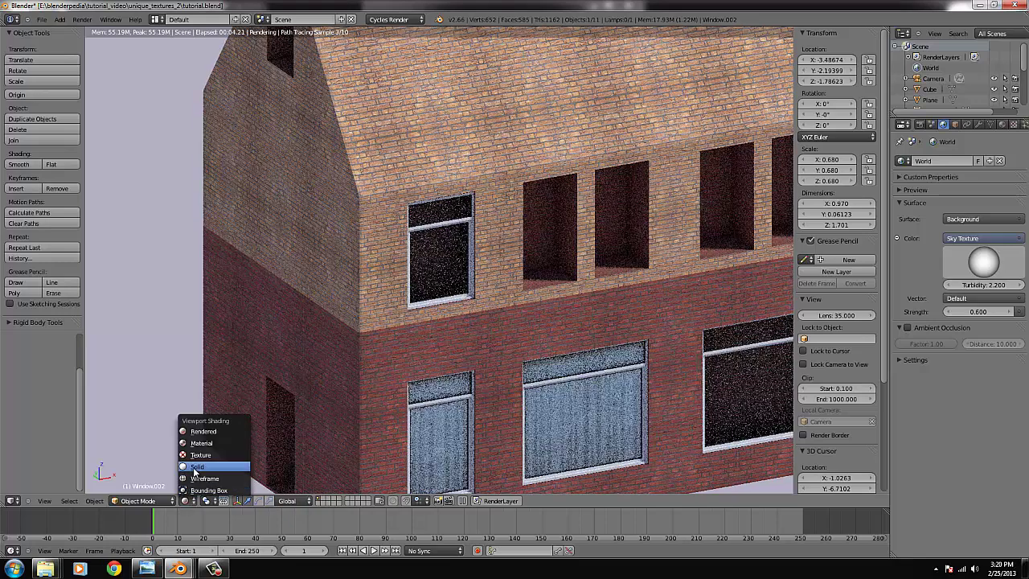
pyautogui.press('Return')
pyautogui.press('z')
# Duplicate the curtain plane of the leftmost ground-floor window up along Z behind the upper-floor window, at Z about 1.477
pyautogui.rightClick(416, 395)
pyautogui.rightClick(406, 389)
pyautogui.rightClick(415, 392)
pyautogui.rightClick(408, 416)
pyautogui.rightClick(407, 416)
pyautogui.rightClick(412, 416)
pyautogui.rightClick(412, 416)
pyautogui.moveTo(415, 419); pyautogui.dragTo(440, 434, button='middle')
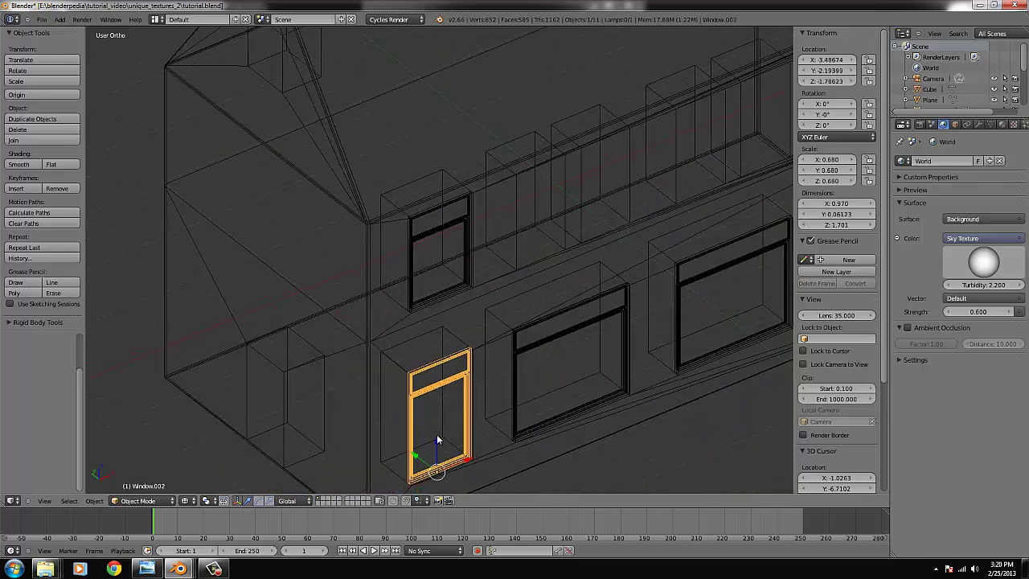
pyautogui.rightClick(444, 383)
pyautogui.rightClick(445, 382)
pyautogui.rightClick(444, 382)
pyautogui.rightClick(435, 369)
pyautogui.rightClick(433, 364)
pyautogui.rightClick(433, 365)
pyautogui.rightClick(433, 364)
pyautogui.rightClick(432, 364)
pyautogui.press('KP_1')
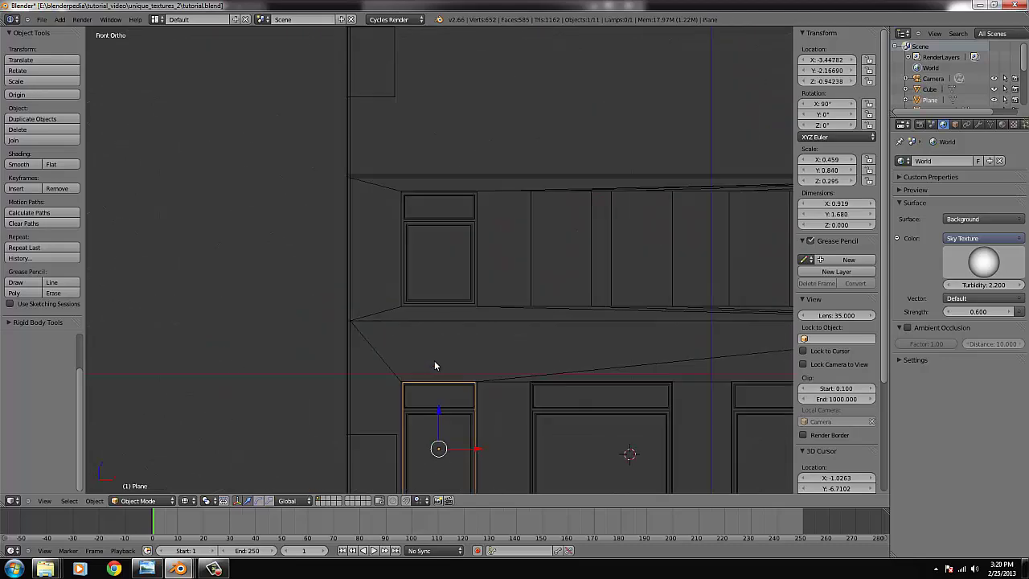
pyautogui.hotkey('shift', 'd')
pyautogui.press('z')
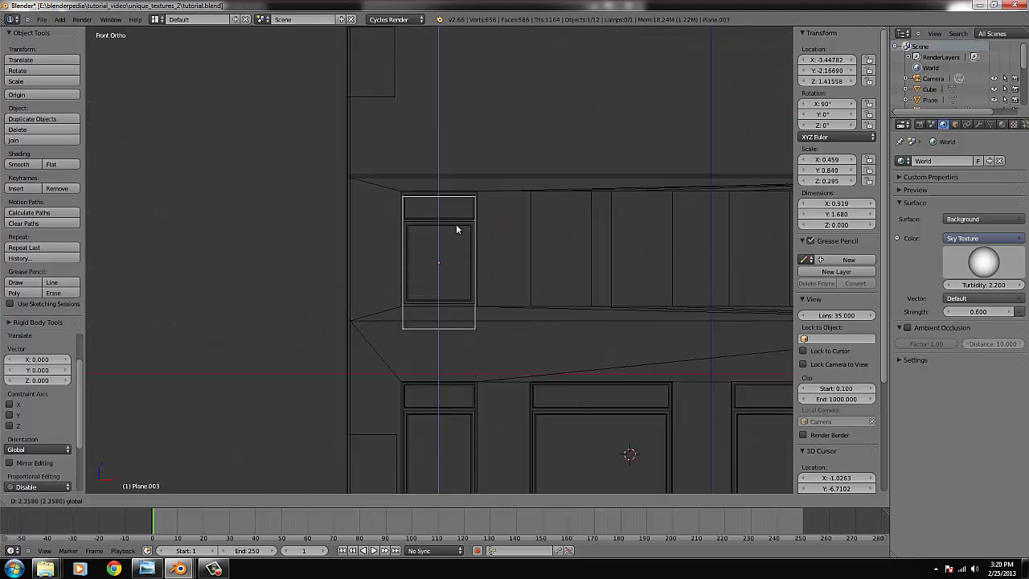
pyautogui.click(458, 229)
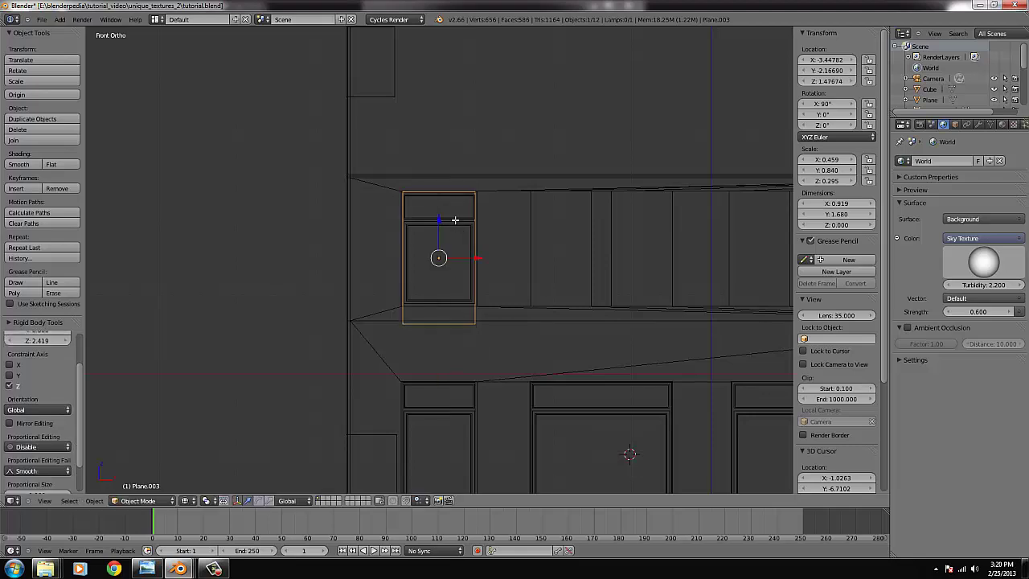
# Shorten the upper-floor curtain to a height of about 1.394 by raising its bottom vertices to the window's lower edge
pyautogui.press('Tab')
pyautogui.rightClick(482, 320)
pyautogui.press('b')
pyautogui.moveTo(494, 333); pyautogui.dragTo(359, 302)
pyautogui.moveTo(441, 289); pyautogui.dragTo(443, 269)
pyautogui.click(443, 269)
pyautogui.press('Tab')
# Duplicate the wide ground-floor curtain along X behind the second wide window, at X about 0.719
pyautogui.rightClick(534, 390)
pyautogui.moveTo(536, 397); pyautogui.dragTo(572, 419, button='middle')
pyautogui.rightClick(525, 360)
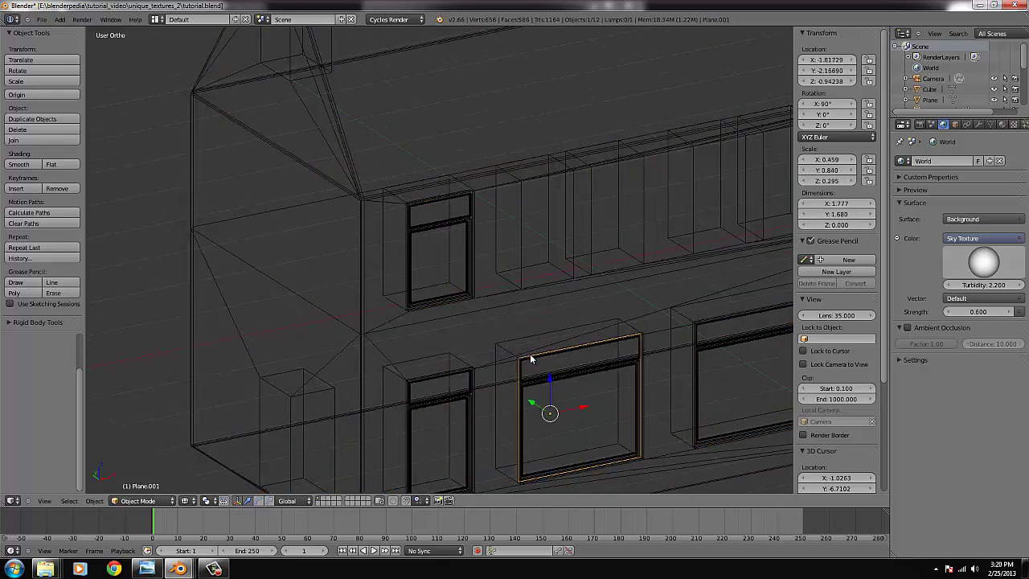
pyautogui.rightClick(531, 359)
pyautogui.press('KP_1')
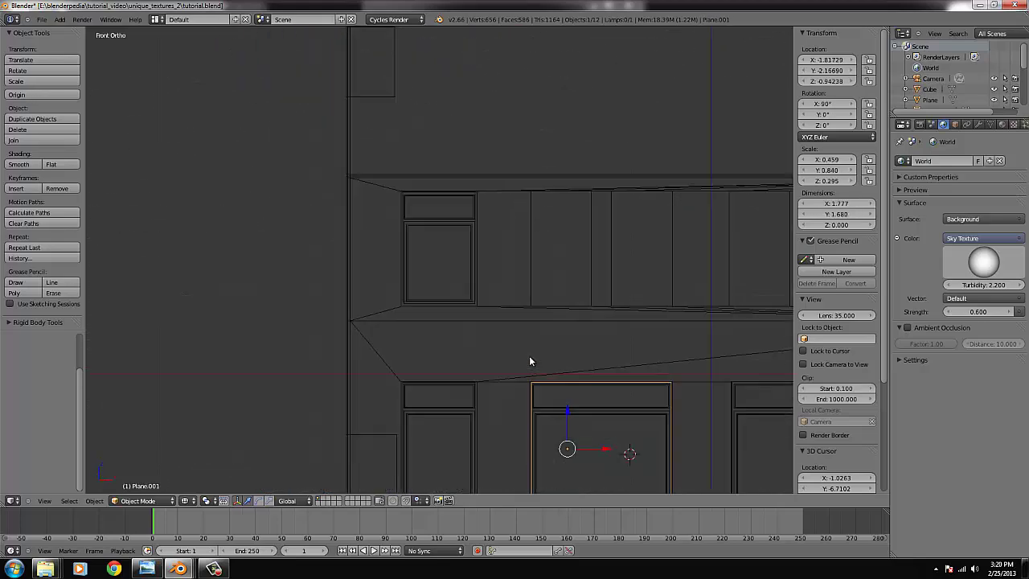
pyautogui.scroll(-3, 563, 354)
pyautogui.hotkey('shift', 'd')
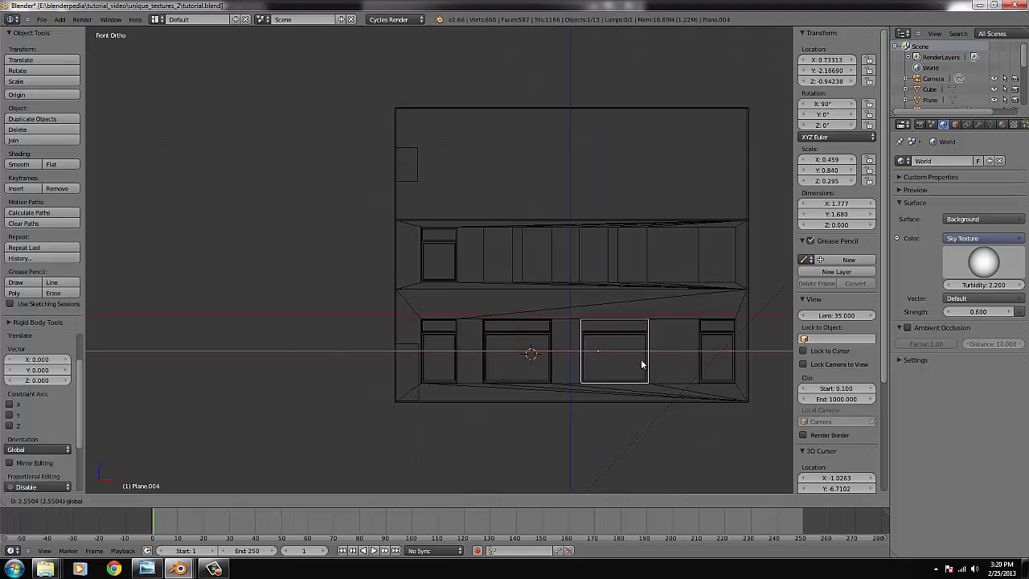
pyautogui.click(641, 365)
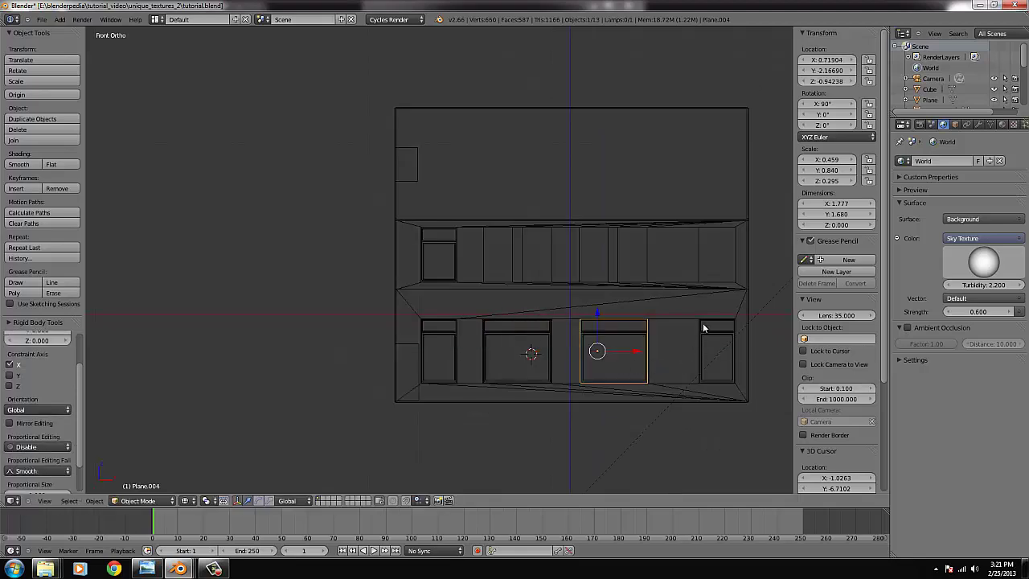
# Duplicate the leftmost ground-floor curtain and move the copy along X past the house's right end, to X about 5.542
pyautogui.rightClick(459, 360)
pyautogui.rightClick(458, 356)
pyautogui.rightClick(459, 356)
pyautogui.hotkey('shift', 'd')
pyautogui.rightClick(469, 361)
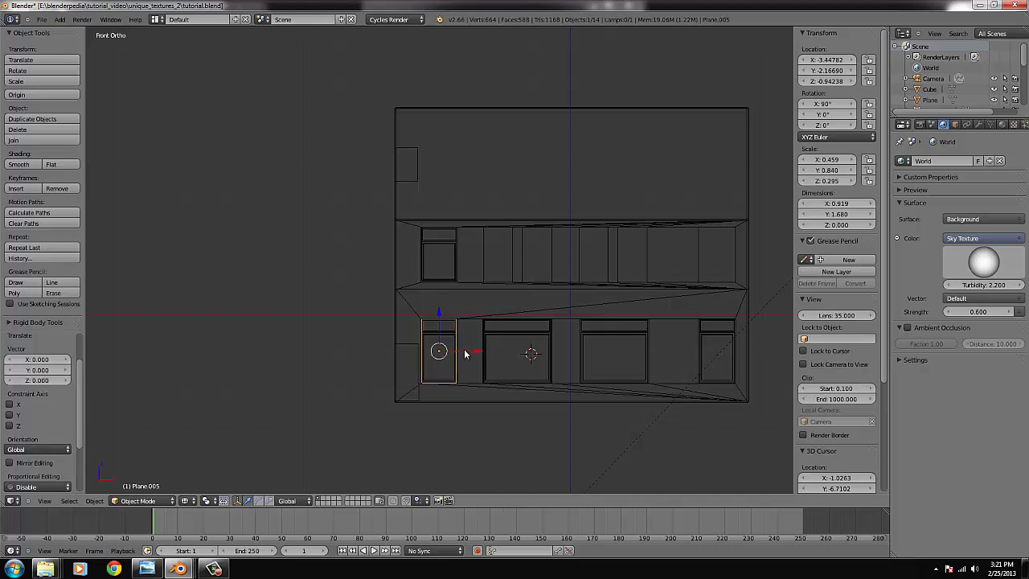
pyautogui.press('g')
pyautogui.press('x')
pyautogui.click(810, 376)
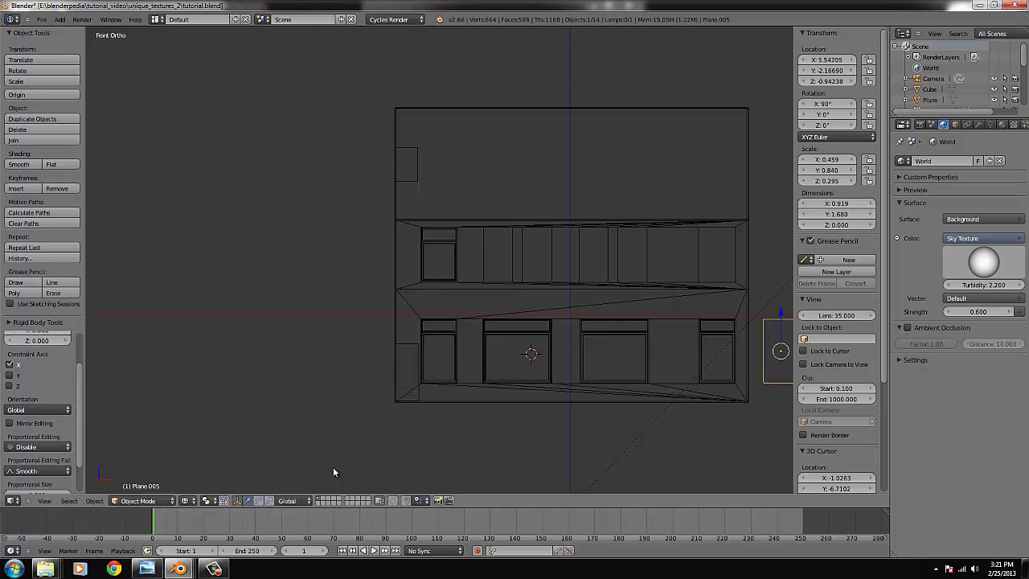
# Check the façade's curtains in rendered viewport shading and delete the curtain copy outside the house
pyautogui.click(193, 501)
pyautogui.click(203, 428)
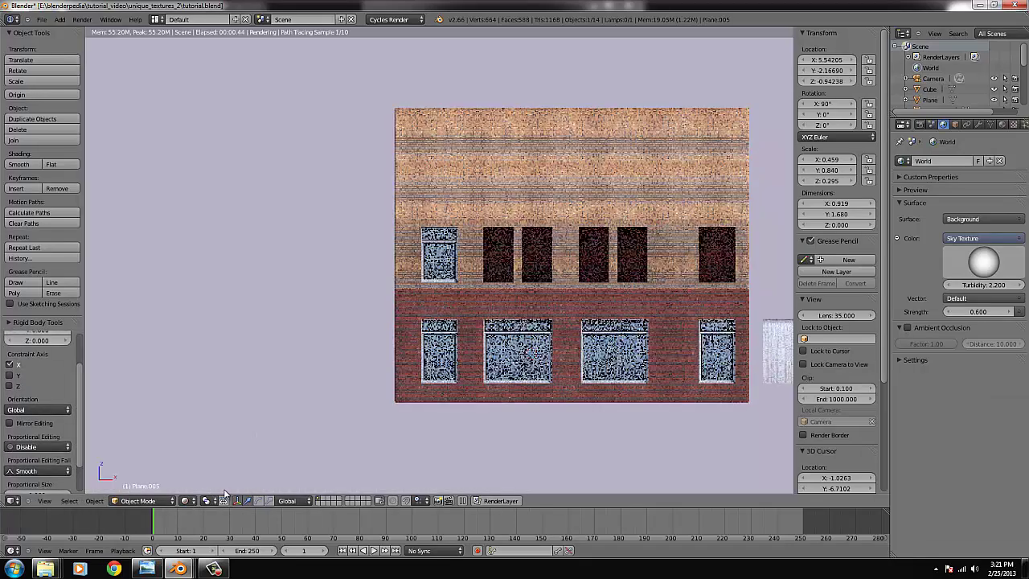
pyautogui.click(193, 500)
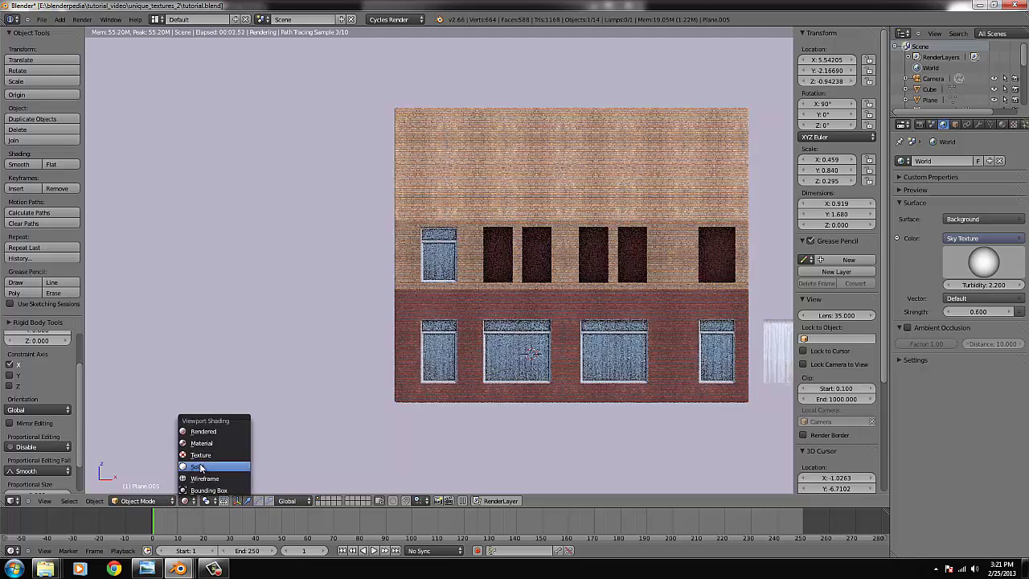
pyautogui.click(197, 467)
pyautogui.press('x')
pyautogui.click(755, 354)
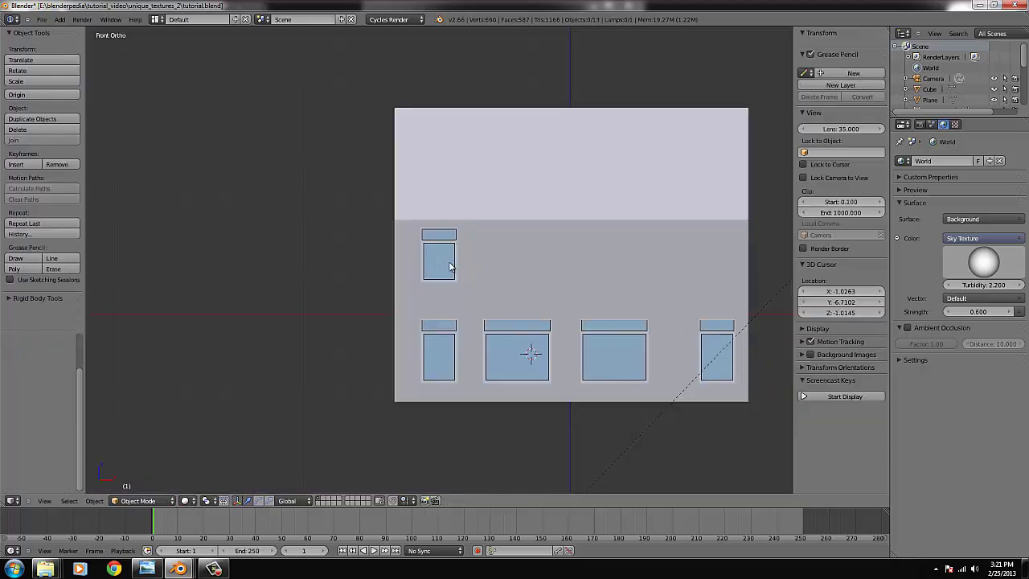
# Duplicate the upper-left window frame together with its curtain along X into the second upper opening, at X about -1.840
pyautogui.press('z')
pyautogui.rightClick(452, 273)
pyautogui.moveTo(459, 309); pyautogui.dragTo(459, 246, button='middle')
pyautogui.rightClick(458, 234)
pyautogui.rightClick(455, 237)
pyautogui.press('KP_1')
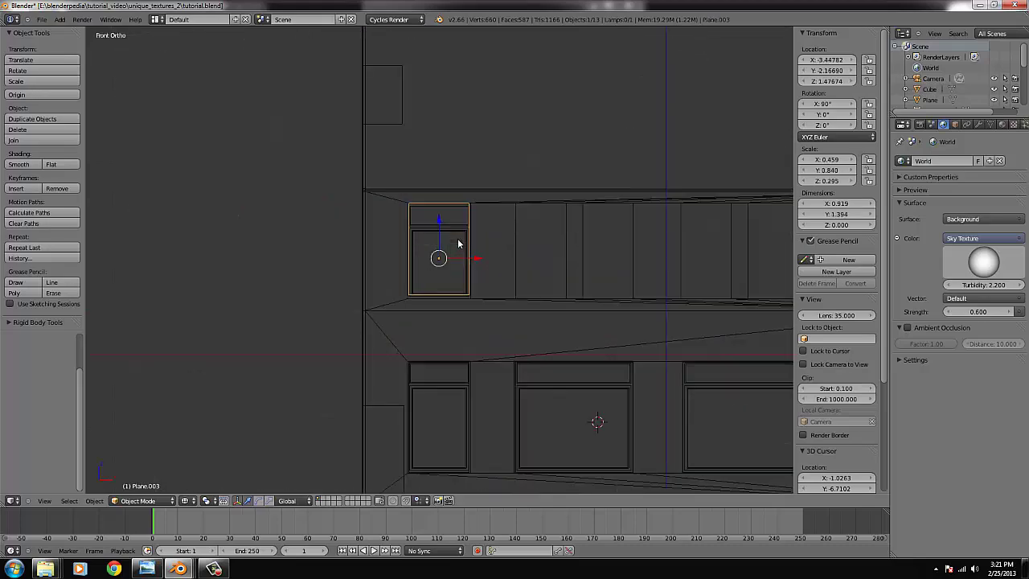
pyautogui.keyDown('shift'); pyautogui.rightClick(455, 235); pyautogui.keyUp('shift')
pyautogui.hotkey('shift', 'd')
pyautogui.click(455, 236)
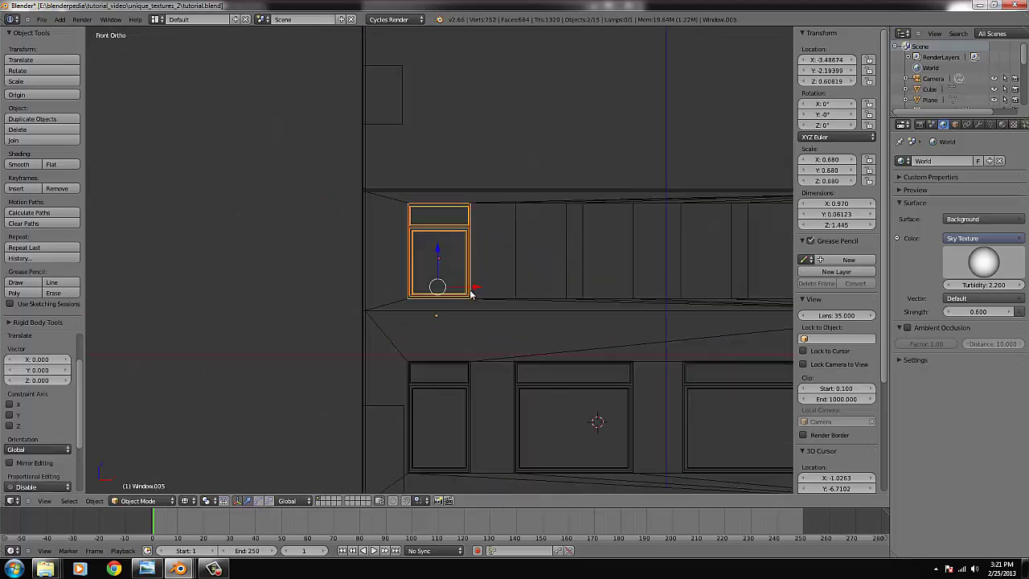
pyautogui.moveTo(478, 290); pyautogui.dragTo(559, 294)
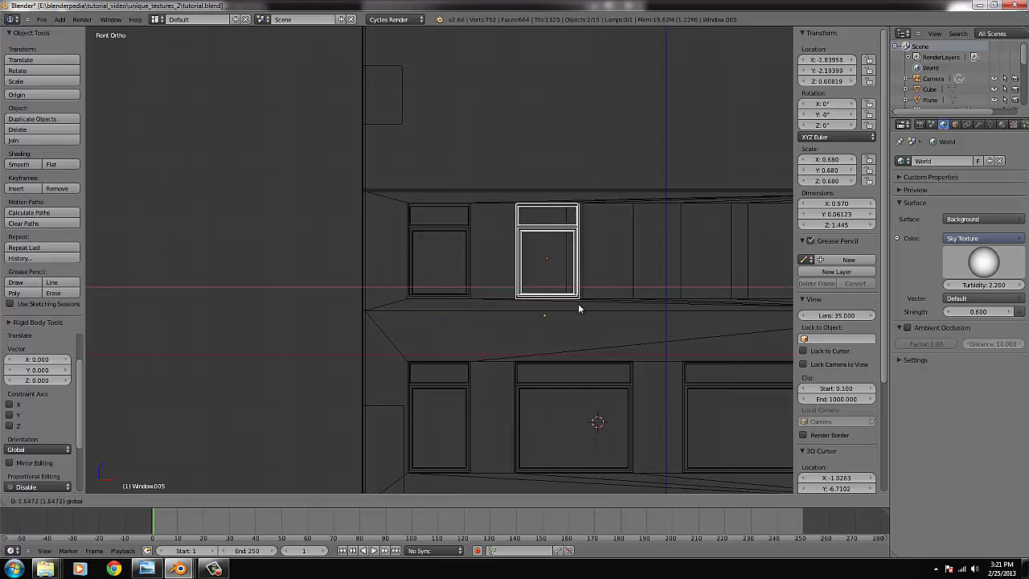
pyautogui.click(585, 305)
# Narrow the duplicated window frame to a width of about 0.770 by moving its right-side vertices along X to the opening's edge
pyautogui.rightClick(582, 302)
pyautogui.rightClick(583, 302)
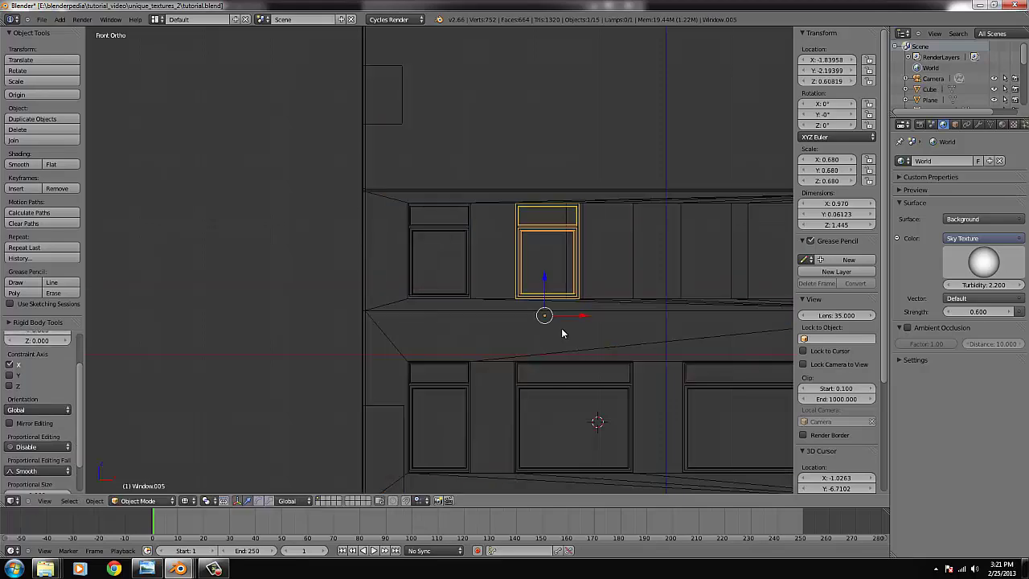
pyautogui.press('KP_Decimal')
pyautogui.press('Tab')
pyautogui.rightClick(550, 405)
pyautogui.scroll(-3, 551, 391)
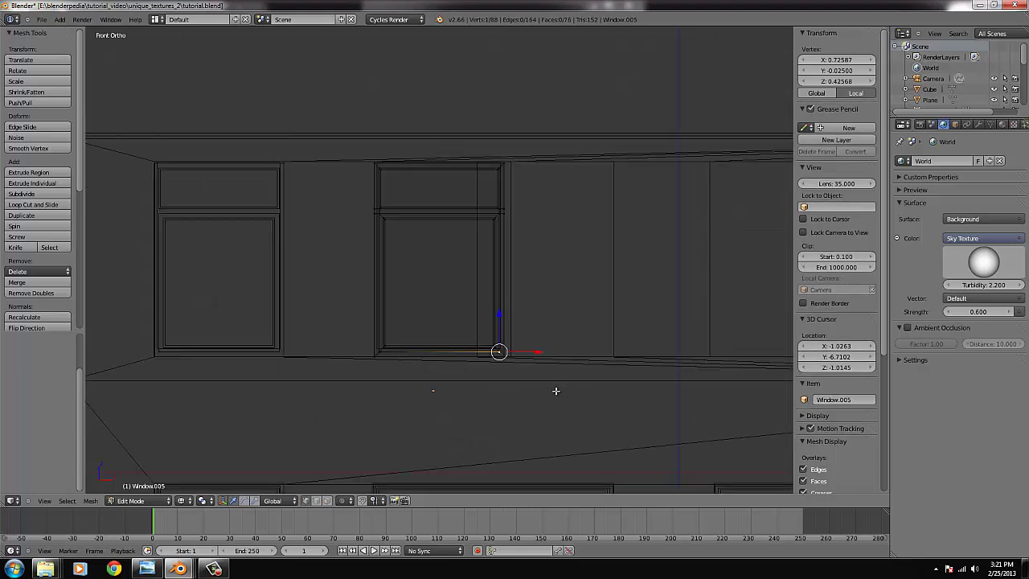
pyautogui.press('b')
pyautogui.moveTo(536, 392); pyautogui.dragTo(464, 147)
pyautogui.scroll(1, 516, 245)
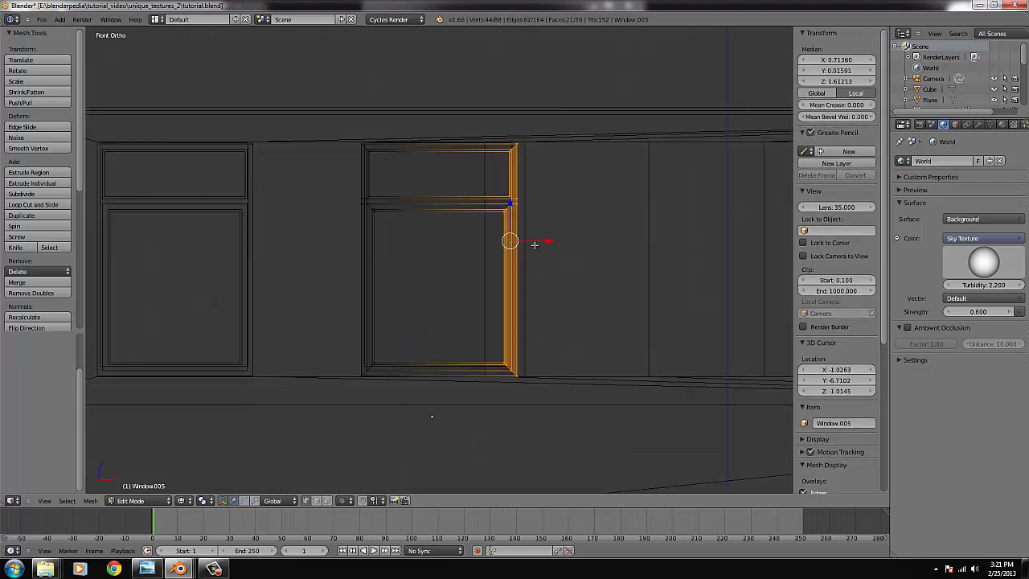
pyautogui.press('g')
pyautogui.press('x')
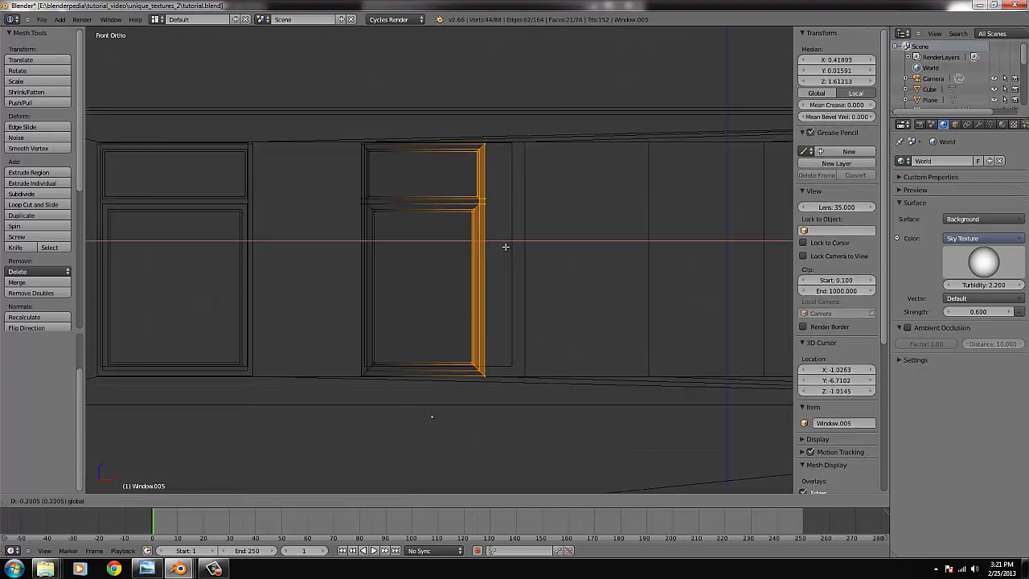
pyautogui.click(506, 247)
pyautogui.press('Tab')
# Resize the duplicated curtain to about 0.721 wide and 1.424 high by adjusting its right and bottom vertices to the narrowed frame
pyautogui.rightClick(518, 320)
pyautogui.press('Tab')
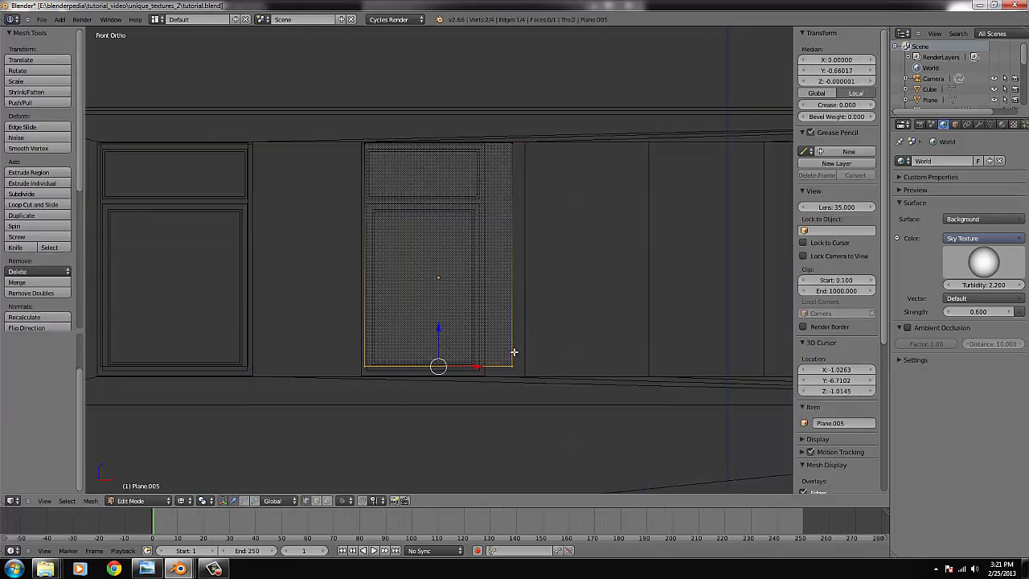
pyautogui.rightClick(514, 352)
pyautogui.keyDown('shift'); pyautogui.rightClick(504, 144); pyautogui.keyUp('shift')
pyautogui.moveTo(550, 255); pyautogui.dragTo(517, 255)
pyautogui.rightClick(482, 366)
pyautogui.press('b')
pyautogui.moveTo(522, 385); pyautogui.dragTo(353, 329)
pyautogui.press('Tab')
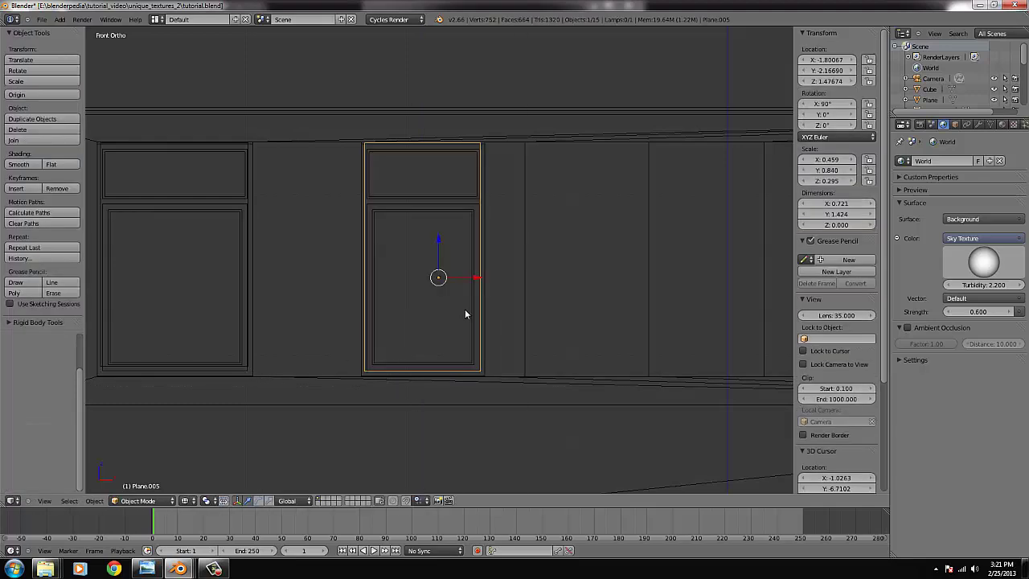
# Duplicate the narrow window with its curtain along X into each of the next three upper-floor openings
pyautogui.keyDown('shift'); pyautogui.rightClick(439, 207); pyautogui.keyUp('shift')
pyautogui.scroll(-3, 470, 254)
pyautogui.hotkey('shift', 'd')
pyautogui.press('x')
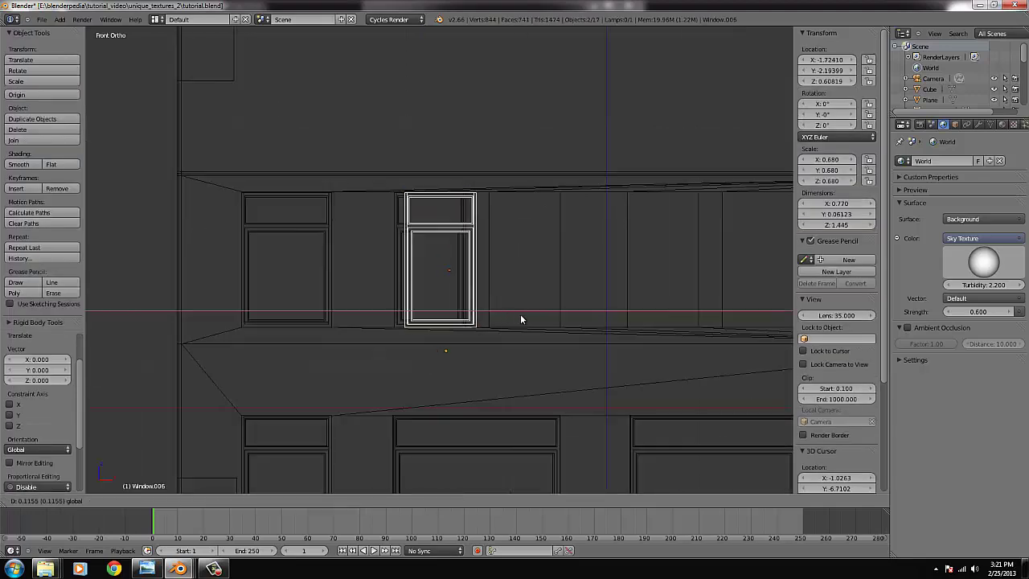
pyautogui.click(566, 320)
pyautogui.hotkey('shift', 'd')
pyautogui.press('x')
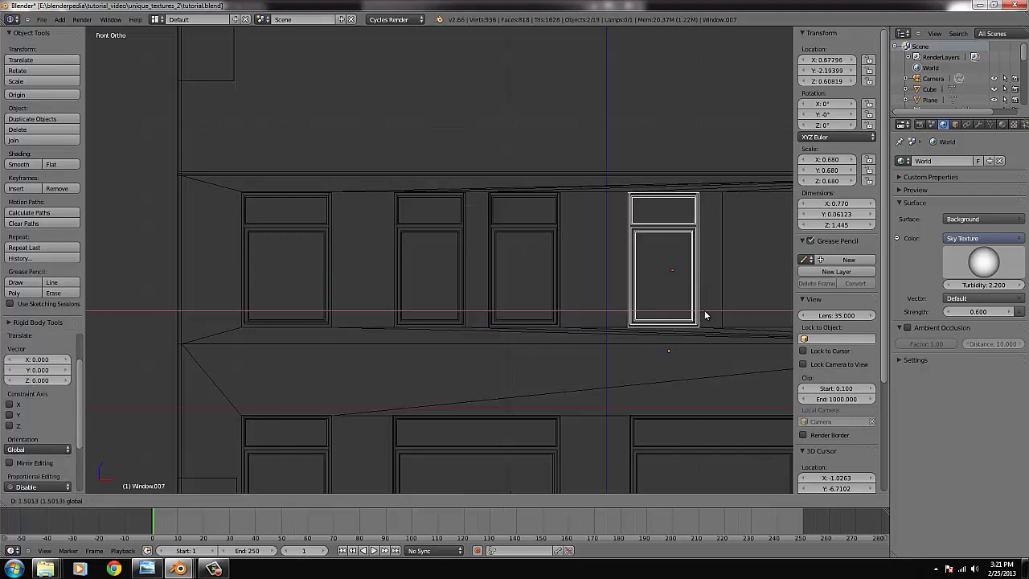
pyautogui.click(706, 317)
pyautogui.scroll(-1, 705, 334)
pyautogui.hotkey('shift', 'd')
pyautogui.press('x')
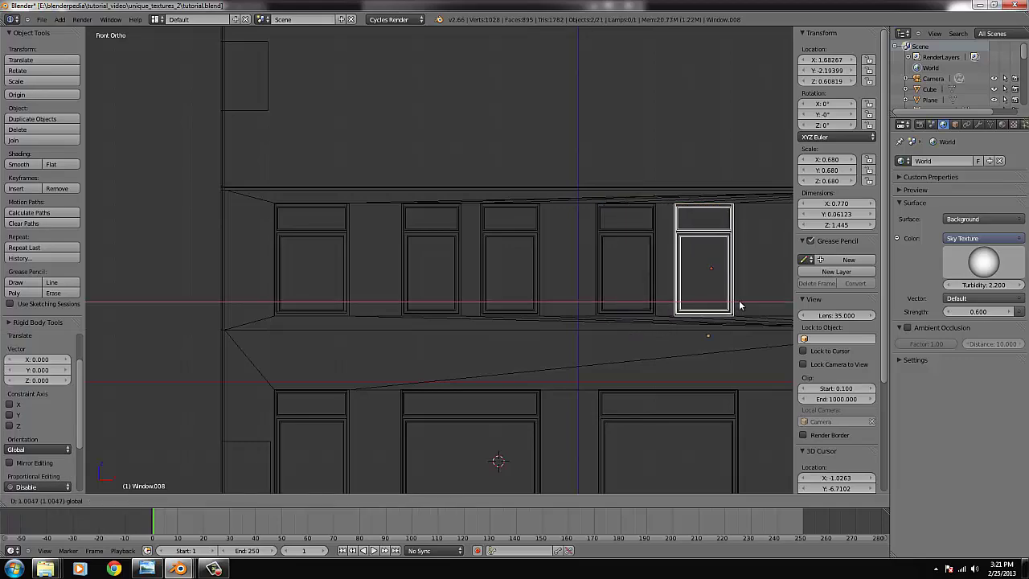
pyautogui.click(661, 308)
# Try a copy of the narrow window and curtain in the rightmost upper opening, and delete that copy
pyautogui.press('KP_Decimal')
pyautogui.scroll(-5, 648, 309)
pyautogui.scroll(-1, 647, 306)
pyautogui.hotkey('shift', 'd')
pyautogui.press('x')
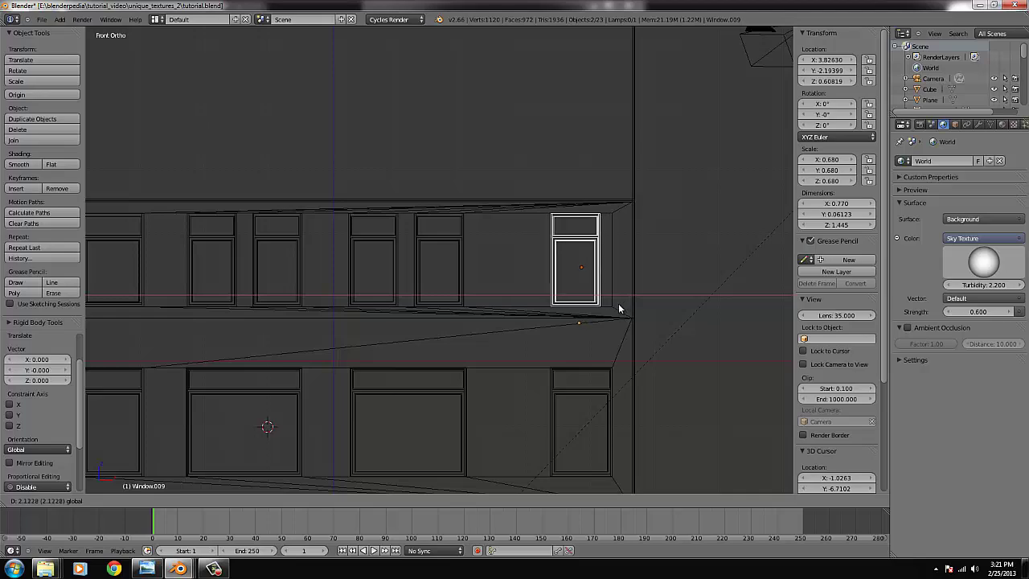
pyautogui.click(619, 307)
pyautogui.press('Tab')
pyautogui.press('Tab')
pyautogui.press('x')
pyautogui.click(616, 303)
# Duplicate the wider upper-left window and its curtain along X into the rightmost upper opening, at X about 3.809
pyautogui.rightClick(113, 238)
pyautogui.press('b')
pyautogui.moveTo(123, 253); pyautogui.dragTo(131, 232)
pyautogui.press('b')
pyautogui.moveTo(167, 228); pyautogui.dragTo(141, 166, button='middle')
pyautogui.press('b')
pyautogui.moveTo(129, 250); pyautogui.dragTo(149, 237)
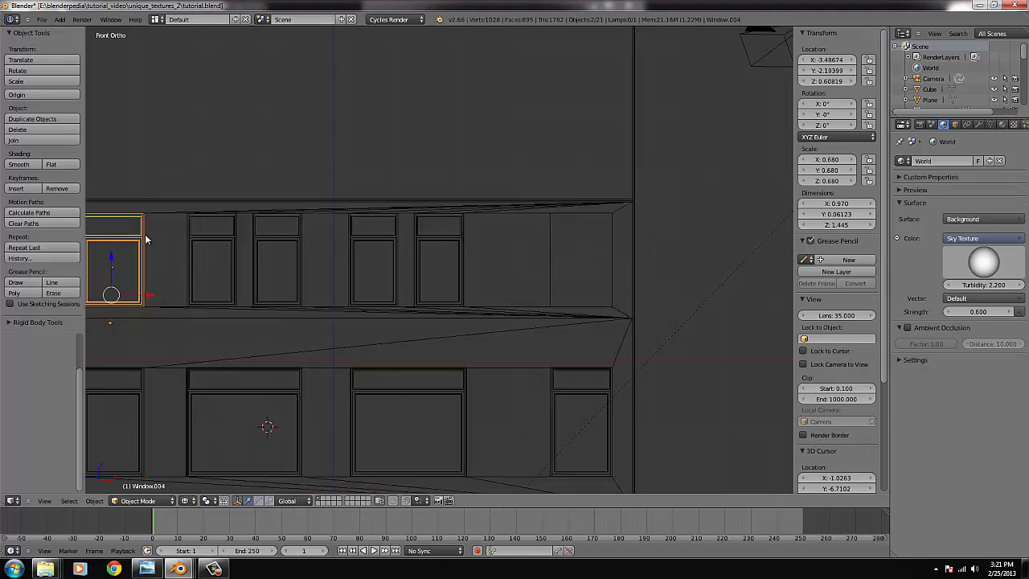
pyautogui.press('b')
pyautogui.moveTo(167, 234); pyautogui.dragTo(161, 289, button='middle')
pyautogui.hotkey('shift', 'd')
pyautogui.rightClick(159, 289)
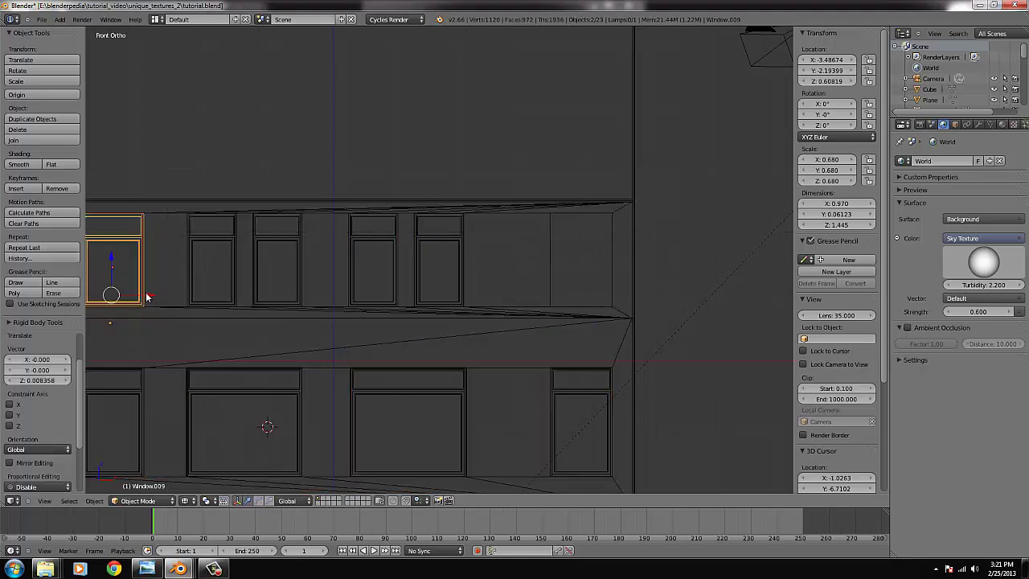
pyautogui.moveTo(147, 296); pyautogui.dragTo(615, 306)
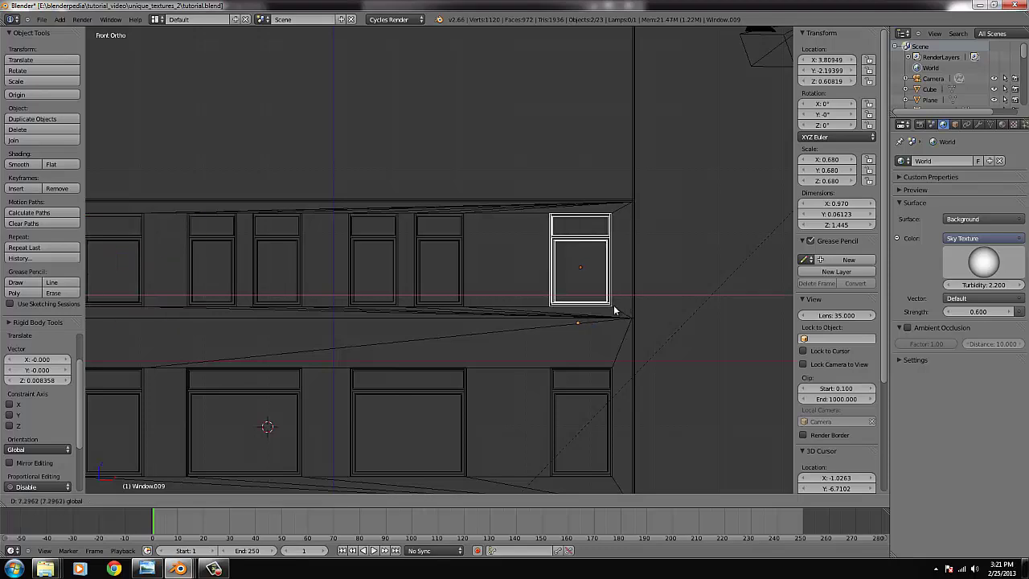
pyautogui.click(615, 308)
# From the top view, duplicate the rightmost upper window and curtain to just outside the left side wall, at X about -4.968
pyautogui.scroll(-5, 419, 280)
pyautogui.press('KP_7')
pyautogui.press('KP_7')
pyautogui.scroll(3, 375, 267)
pyautogui.hotkey('shift', 'd')
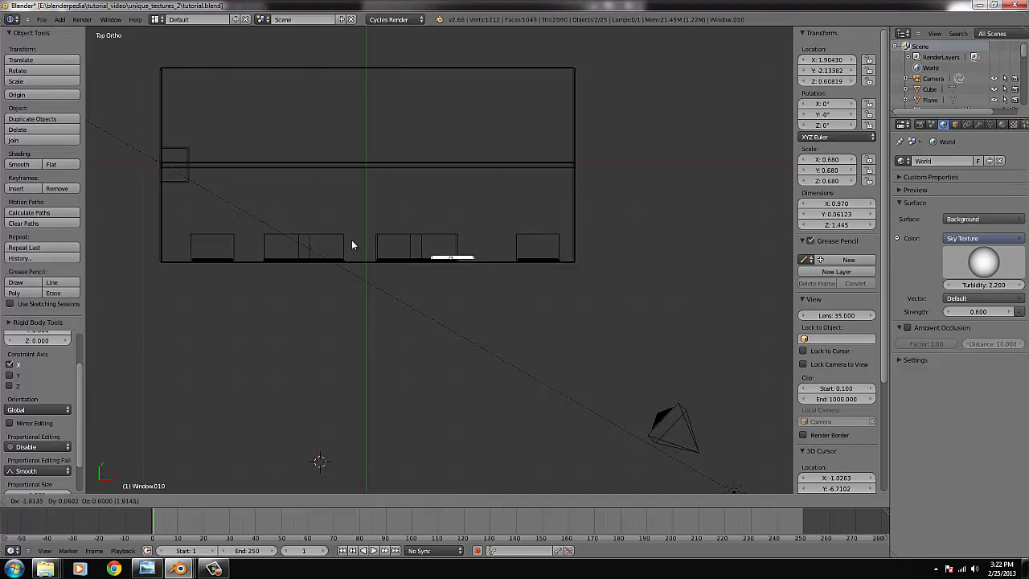
pyautogui.click(231, 190)
# Rotate the side window and curtain about -90° around Z and move them into the left side wall, at X about -4.596
pyautogui.press('KP_Decimal')
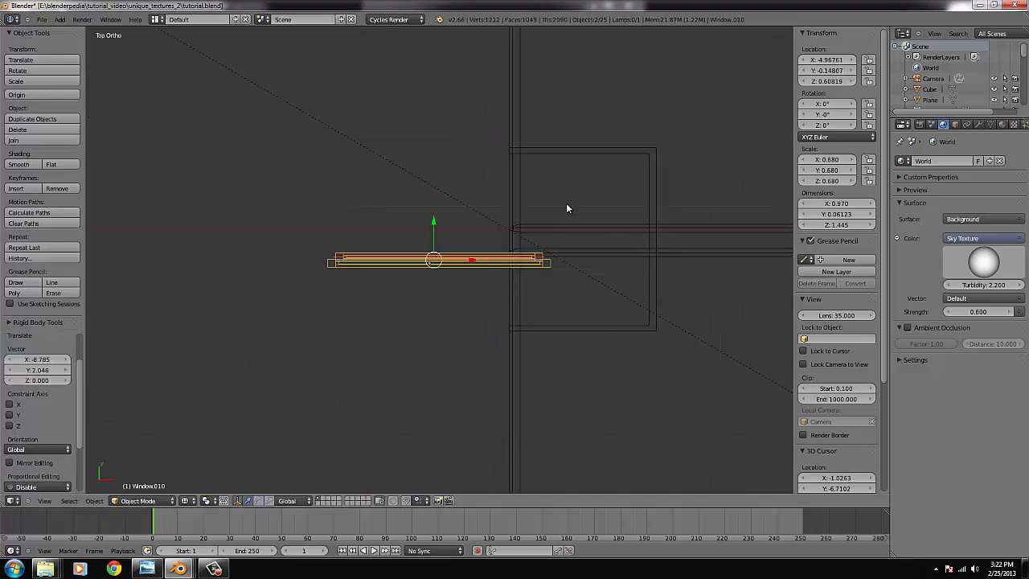
pyautogui.press('r')
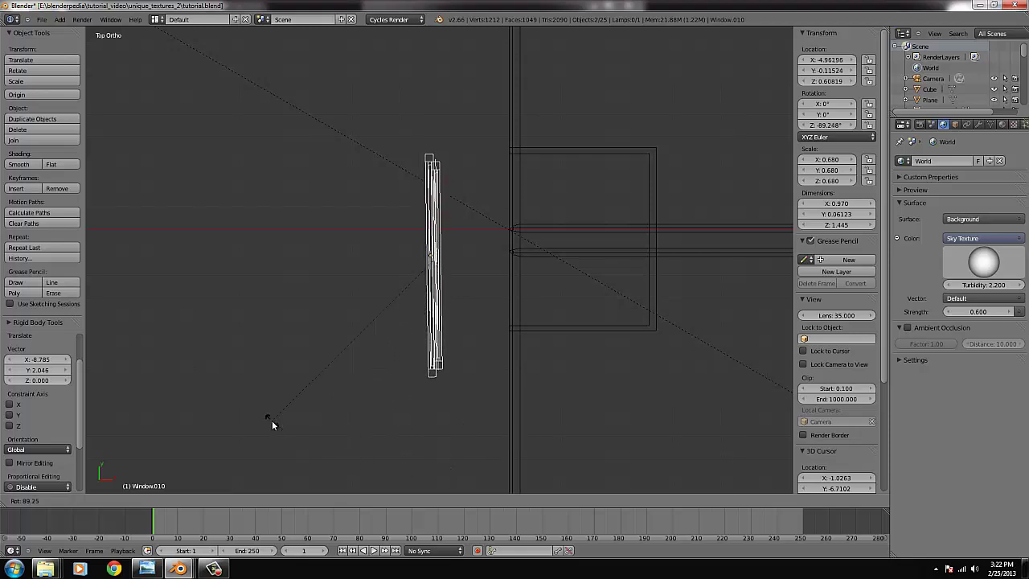
pyautogui.click(214, 350)
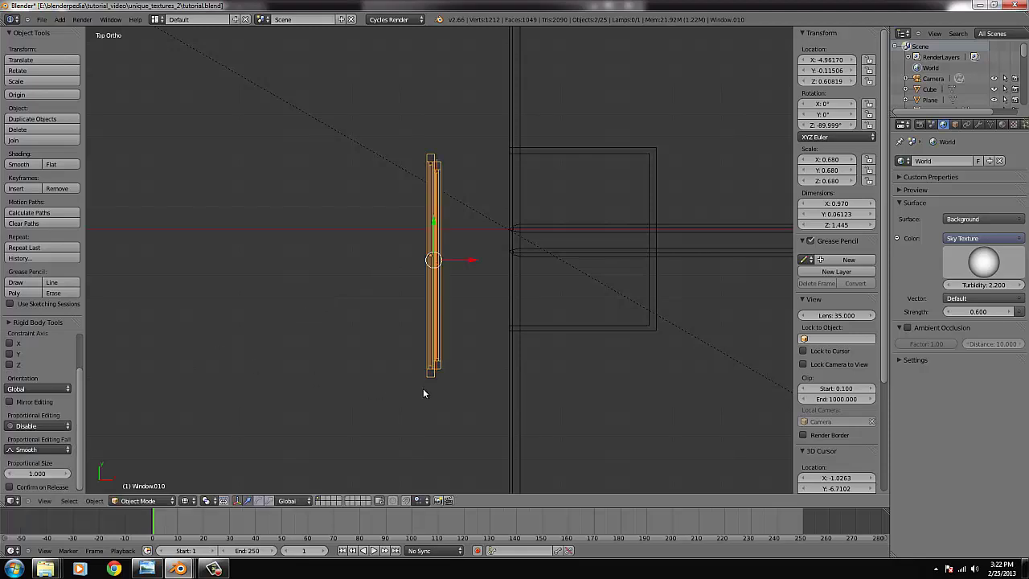
pyautogui.press('g')
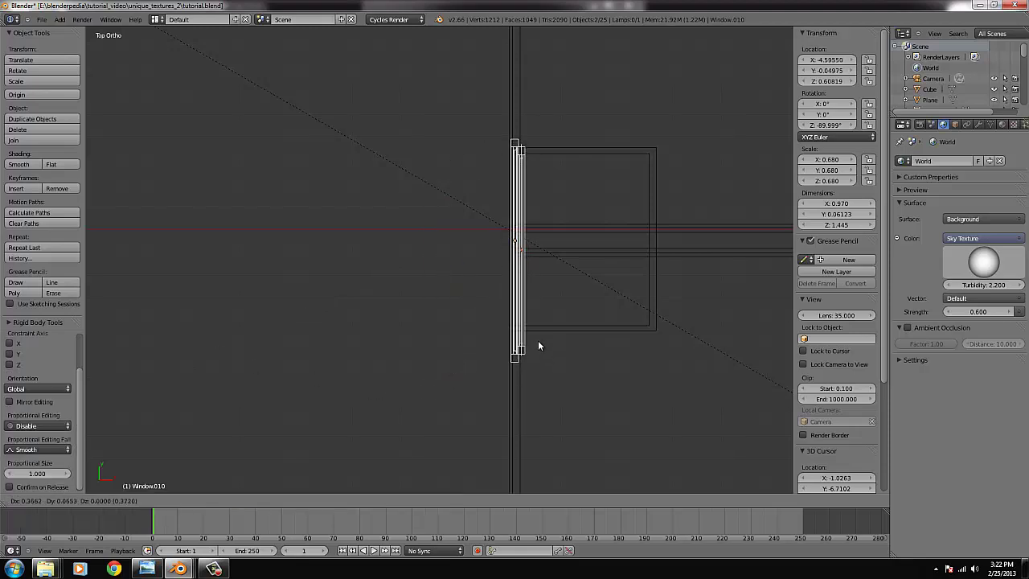
pyautogui.click(537, 340)
pyautogui.press('KP_1')
pyautogui.press('KP_4')
pyautogui.moveTo(539, 346); pyautogui.dragTo(537, 344, button='middle')
pyautogui.scroll(-8, 535, 341)
pyautogui.scroll(6, 528, 334)
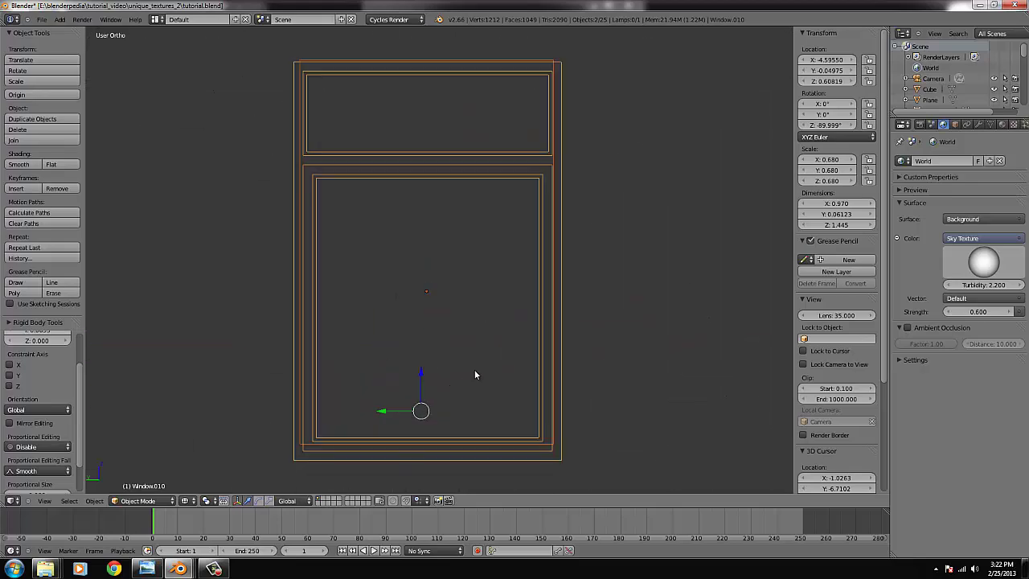
# Move the selected side window and curtain up along Z and align their upper corner with the left gable opening
pyautogui.scroll(-5, 490, 355)
pyautogui.scroll(-1, 515, 336)
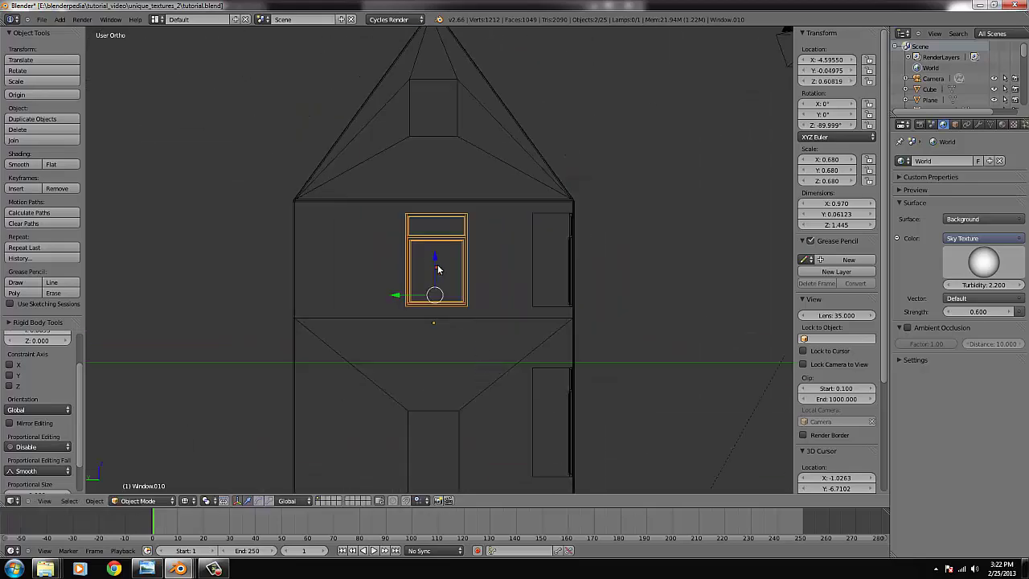
pyautogui.press('g')
pyautogui.press('z')
pyautogui.click(475, 130)
pyautogui.press('KP_Decimal')
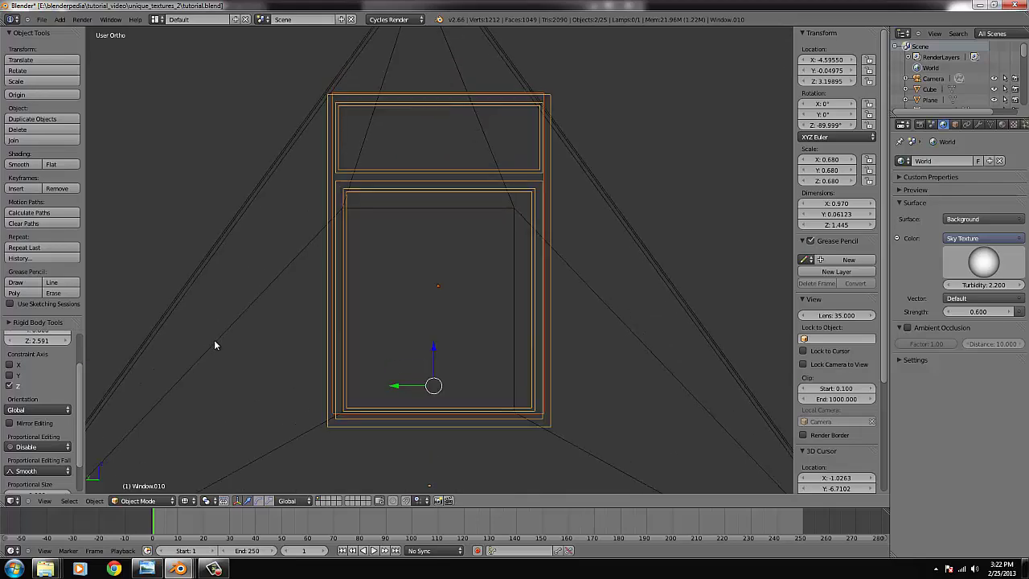
pyautogui.press('g')
pyautogui.click(280, 388)
pyautogui.scroll(-1, 417, 243)
pyautogui.press('g')
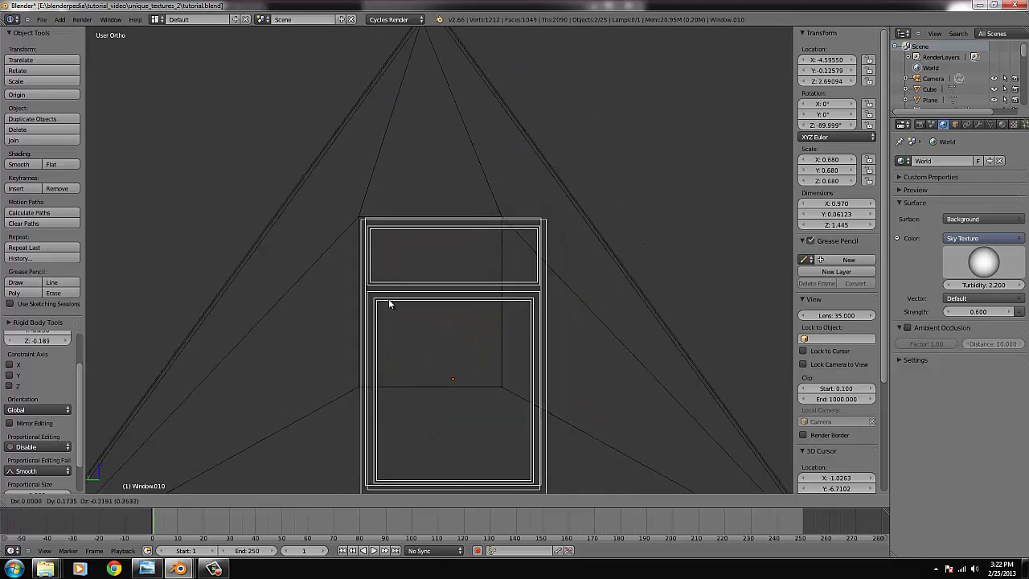
pyautogui.click(381, 298)
pyautogui.scroll(-2, 418, 330)
# Narrow the gable window frame to the opening by moving its outer side vertices about 0.173 along Y
pyautogui.press('Tab')
pyautogui.rightClick(507, 410)
pyautogui.press('b')
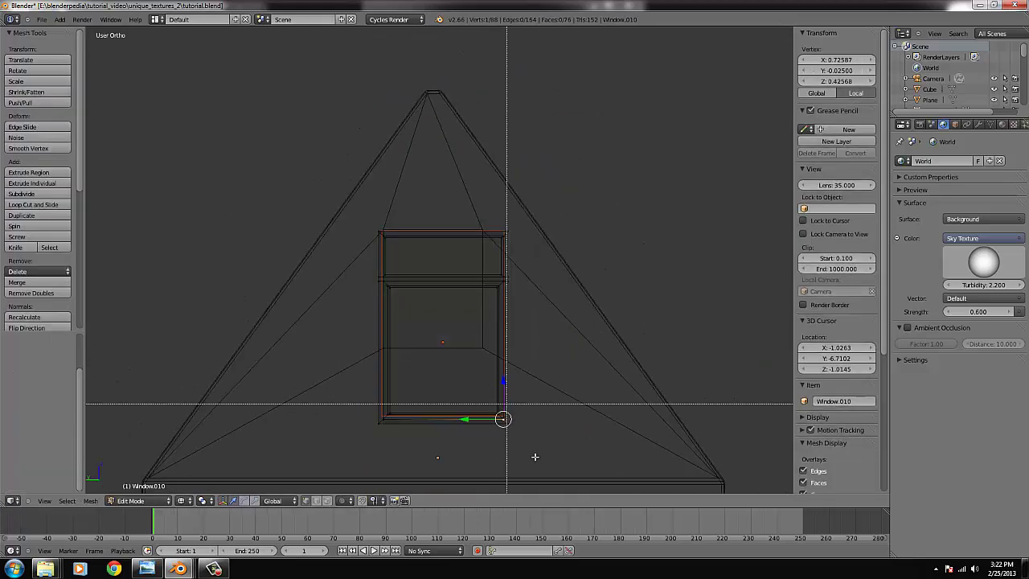
pyautogui.moveTo(536, 459); pyautogui.dragTo(460, 203)
pyautogui.press('g')
pyautogui.press('y')
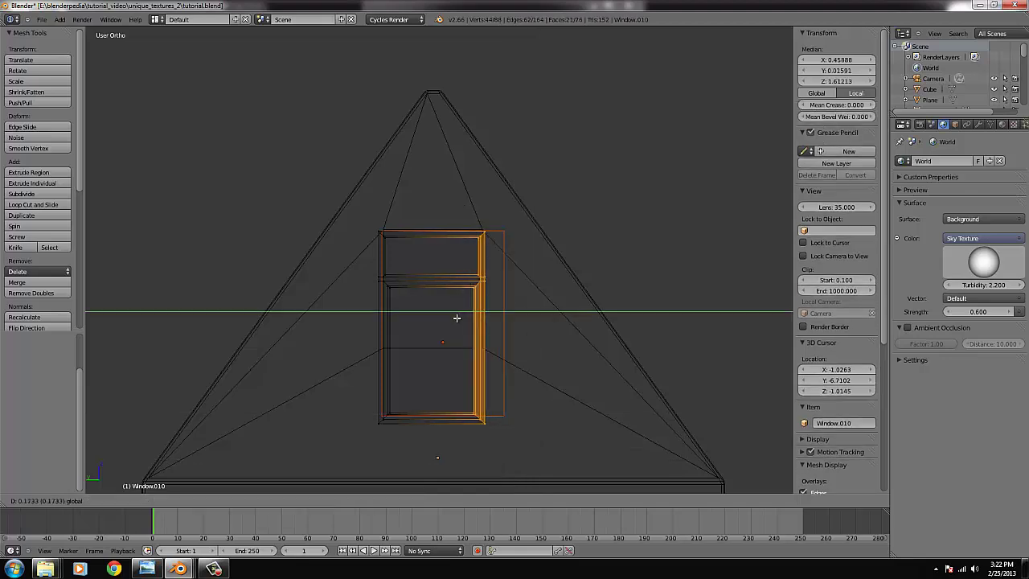
pyautogui.click(456, 320)
# Shorten the gable window frame by raising its bottom vertices about 0.556 along Z to the lower edge of the opening
pyautogui.rightClick(474, 408)
pyautogui.press('b')
pyautogui.moveTo(507, 442); pyautogui.dragTo(363, 394)
pyautogui.press('g')
pyautogui.press('z')
pyautogui.click(430, 319)
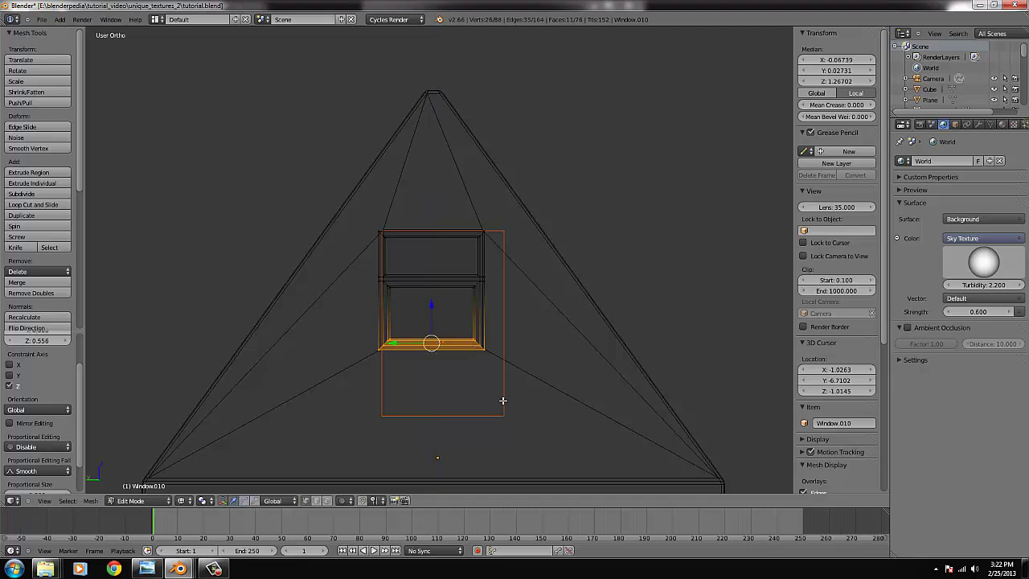
# Fit the gable curtain to its window by moving its bottom and side edges inward, to about 0.749 by 0.846
pyautogui.press('Tab')
pyautogui.rightClick(504, 419)
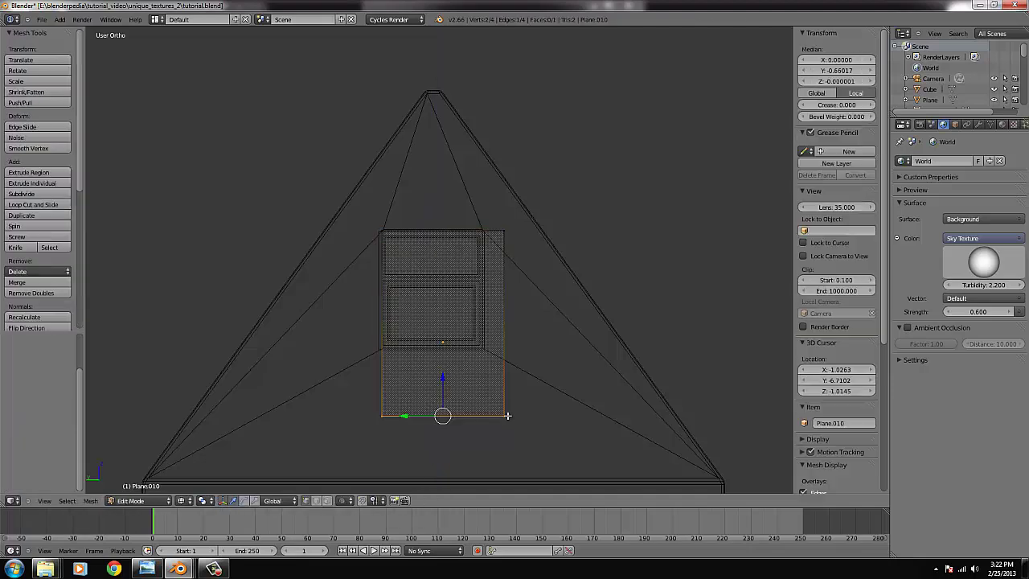
pyautogui.moveTo(447, 366)
pyautogui.mouseDown()
pyautogui.moveTo(449, 309)
pyautogui.moveTo(476, 286)
pyautogui.moveTo(466, 290)
pyautogui.mouseUp()
pyautogui.rightClick(503, 343)
pyautogui.keyDown('shift'); pyautogui.rightClick(504, 231); pyautogui.keyUp('shift')
pyautogui.press('Tab')
# Return the viewport to solid shading with the whole house in view and save the file
pyautogui.press('z')
pyautogui.scroll(-4, 544, 306)
pyautogui.moveTo(544, 308)
pyautogui.mouseDown(button='middle')
pyautogui.moveTo(523, 324)
pyautogui.moveTo(488, 325)
pyautogui.mouseUp(button='middle')
pyautogui.scroll(-5, 488, 329)
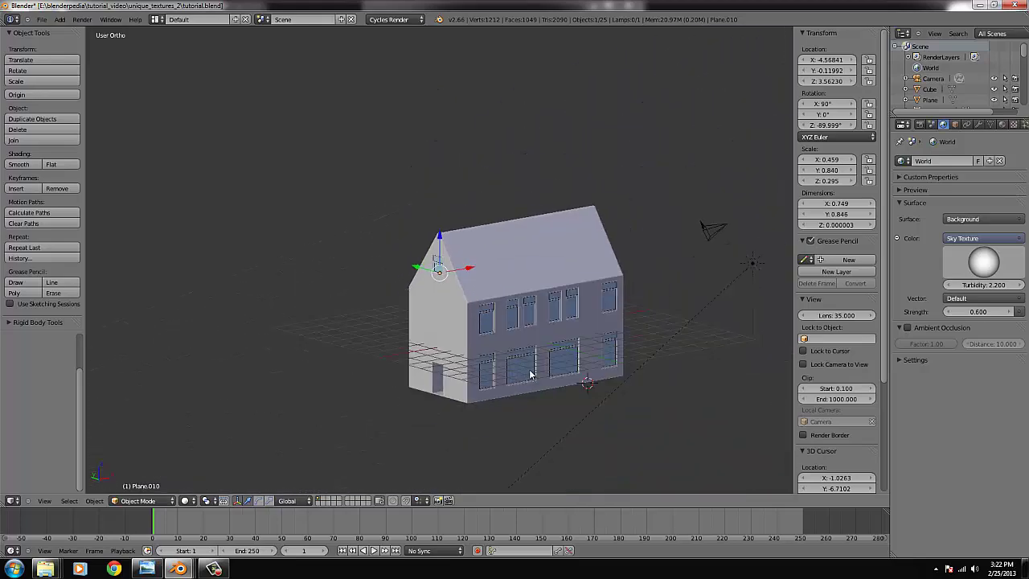
pyautogui.click(42, 20)
pyautogui.click(81, 94)
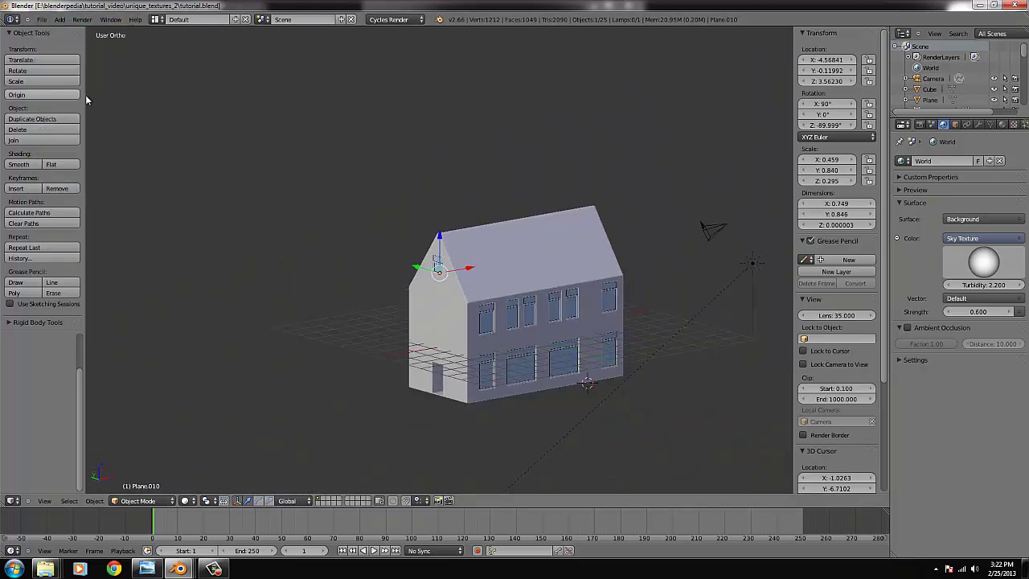
# Switch the viewport to rendered shading and check the house with all its fitted windows from a lower angle
pyautogui.click(190, 502)
pyautogui.click(220, 428)
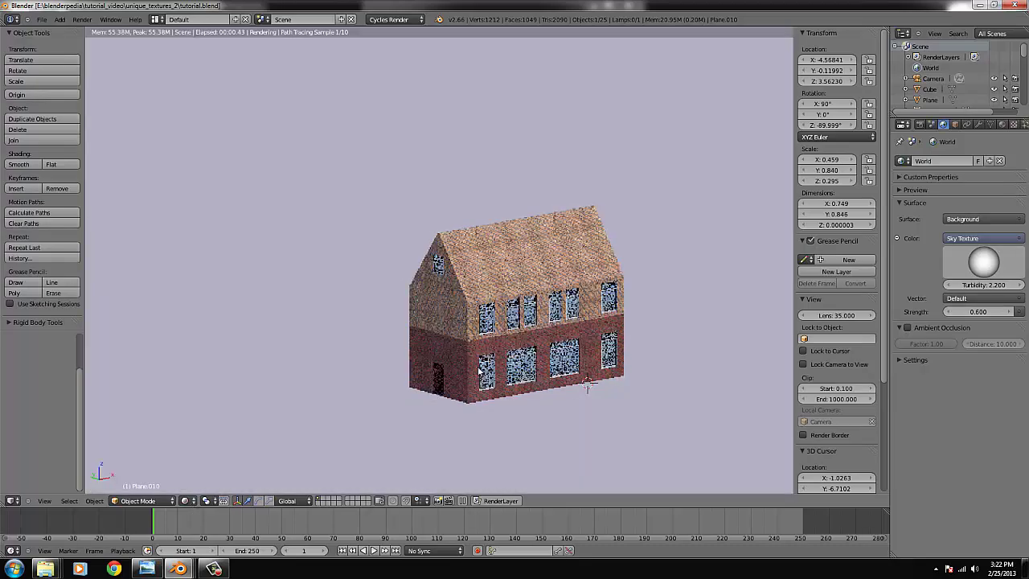
pyautogui.moveTo(549, 438); pyautogui.dragTo(538, 405, button='middle')
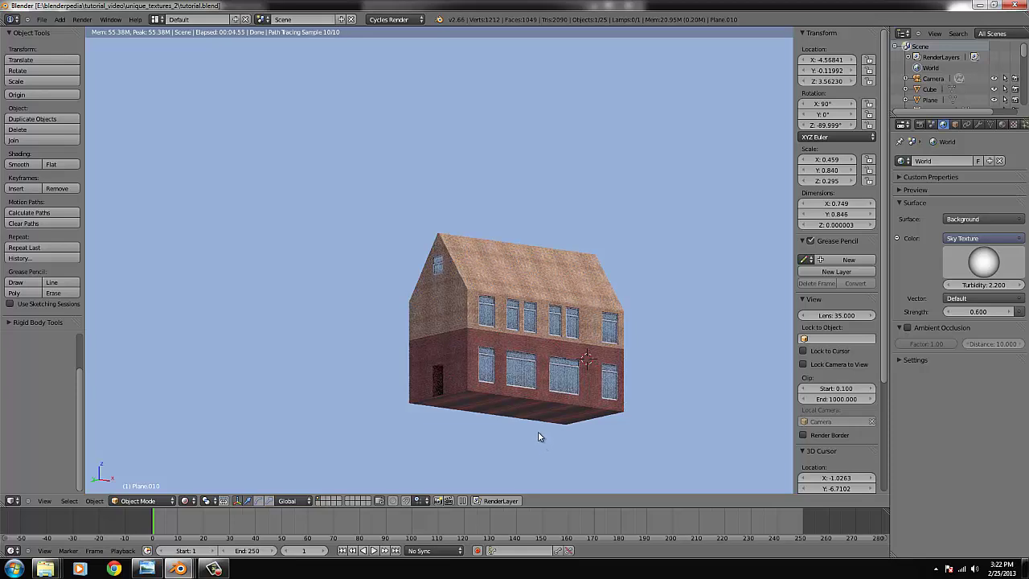
pyautogui.scroll(3, 539, 437)
# Select the house body, inspect its rendered walls and roof up close, and show its material settings
pyautogui.rightClick(582, 391)
pyautogui.press('KP_Decimal')
pyautogui.scroll(1, 612, 398)
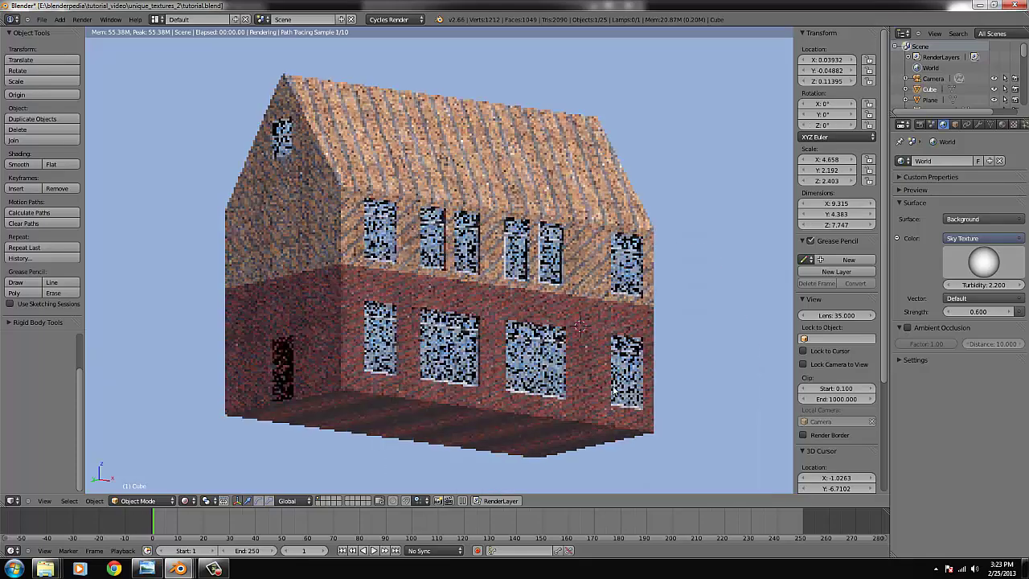
pyautogui.scroll(3, 567, 358)
pyautogui.scroll(-3, 566, 358)
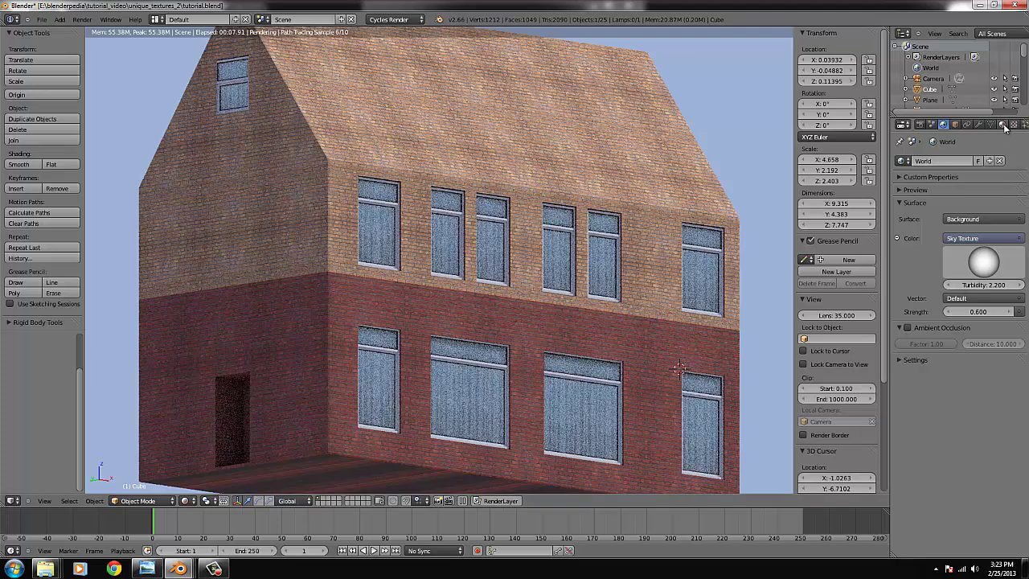
pyautogui.click(1003, 125)
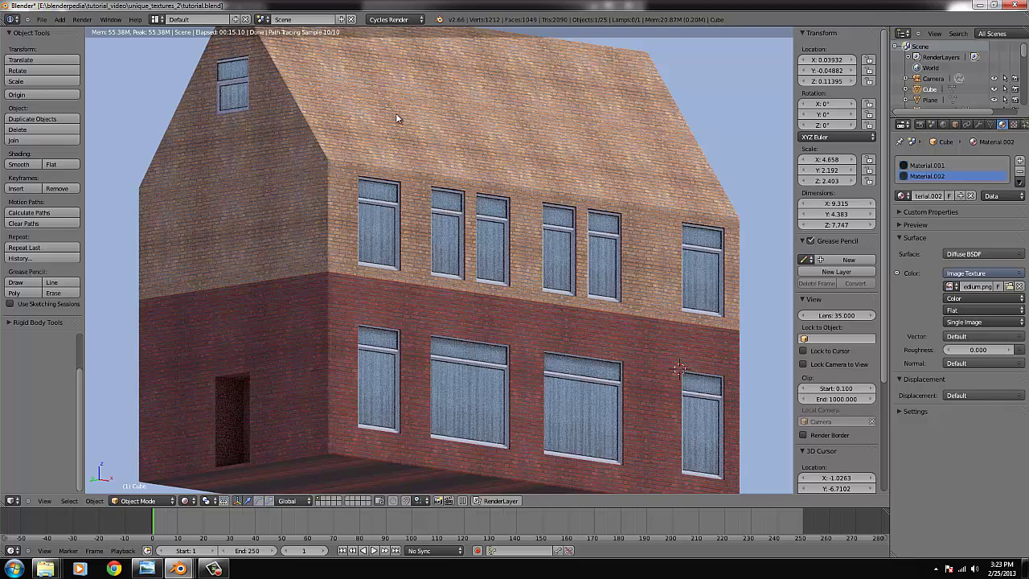
pyautogui.scroll(-1, 338, 154)
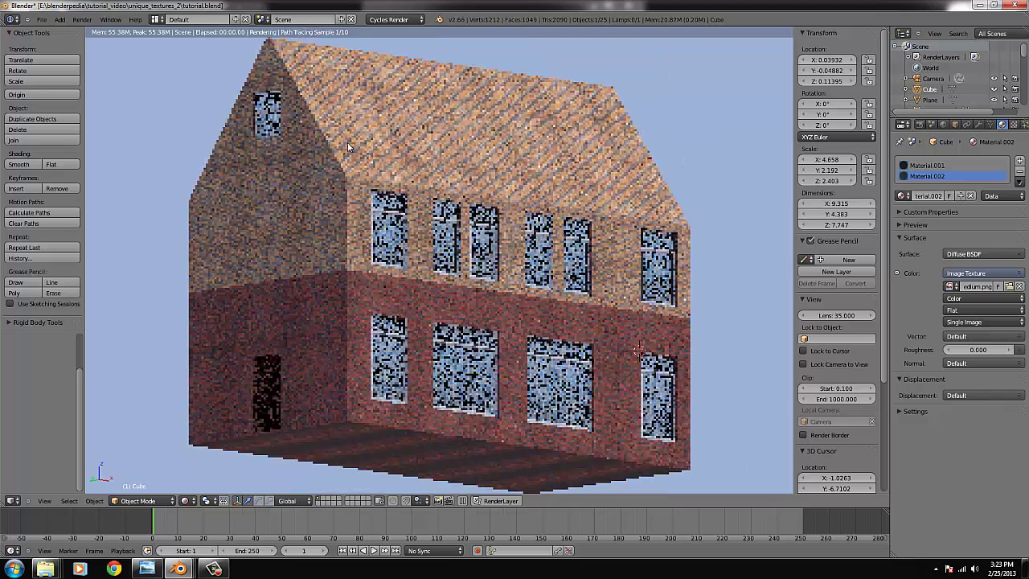